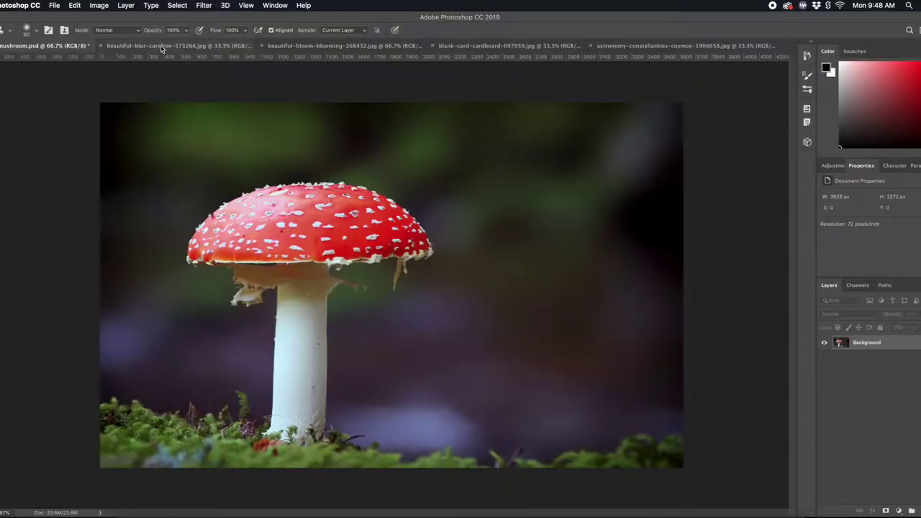
Open the Levels adjustment (Cmd+L) on the red toadstool photo.
{"action": "key", "text": "ctrl+l"}
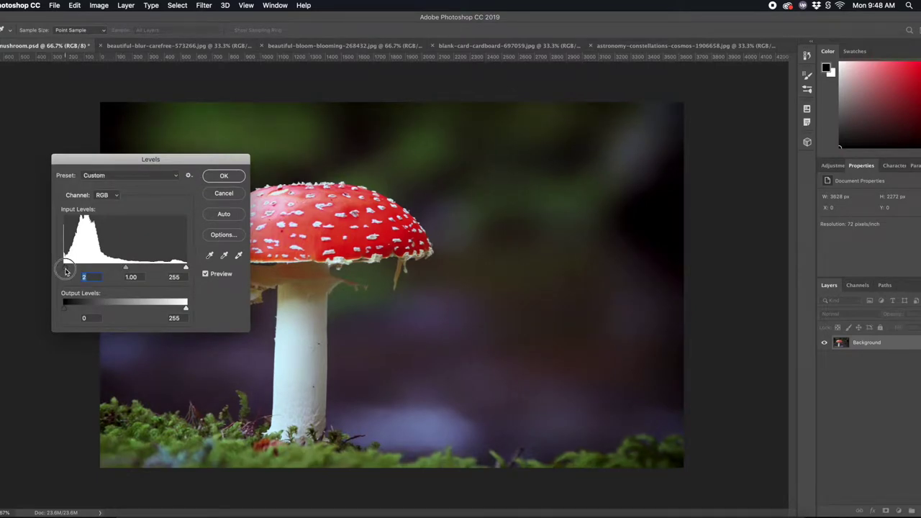
Apply the Levels tweak, then zoom in on the girl's hands holding the ring.
{"action": "left_click", "coordinate": [223, 177]}
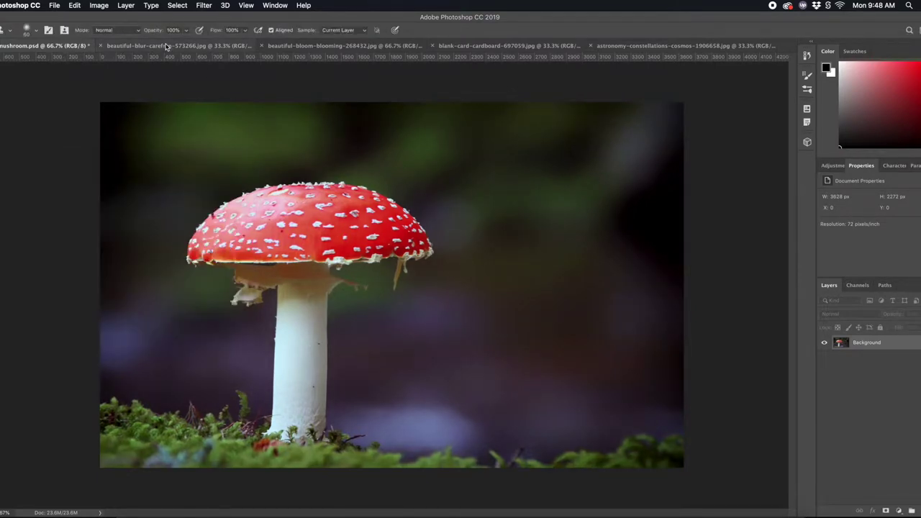
{"action": "key", "text": "z"}
{"action": "left_click_drag", "start_coordinate": [394, 249], "coordinate": [461, 244]}
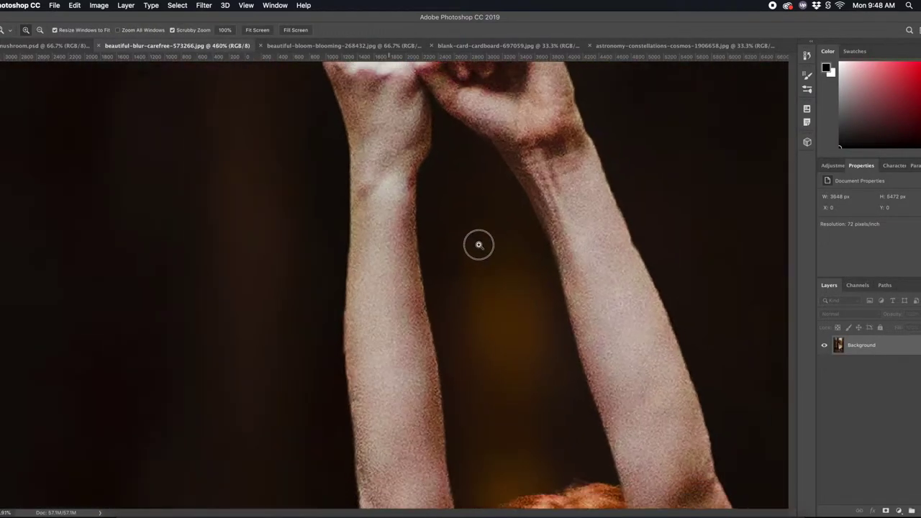
Magic Wand-select the dark background, the gap between the arms and the ring at Tolerance 32.
{"action": "key", "text": "l"}
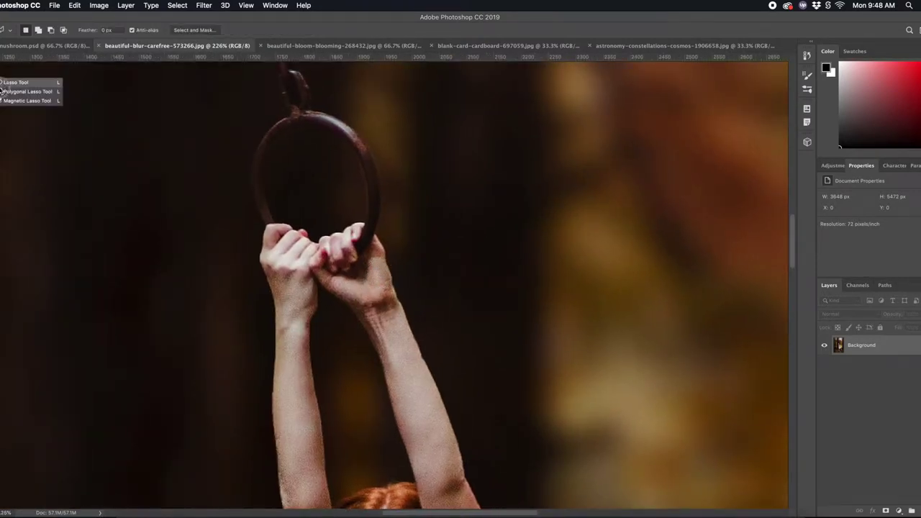
{"action": "key", "text": "w"}
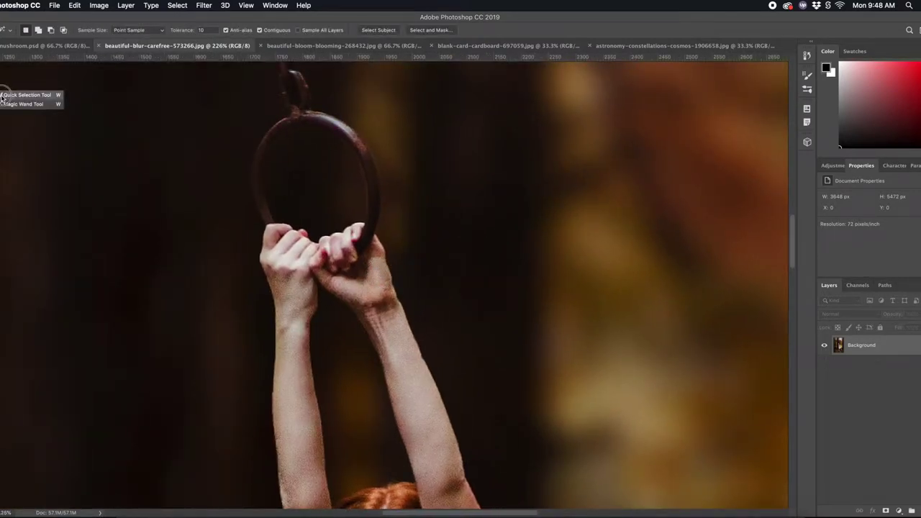
{"action": "left_click", "coordinate": [159, 259]}
{"action": "left_click", "coordinate": [359, 392], "text": "shift"}
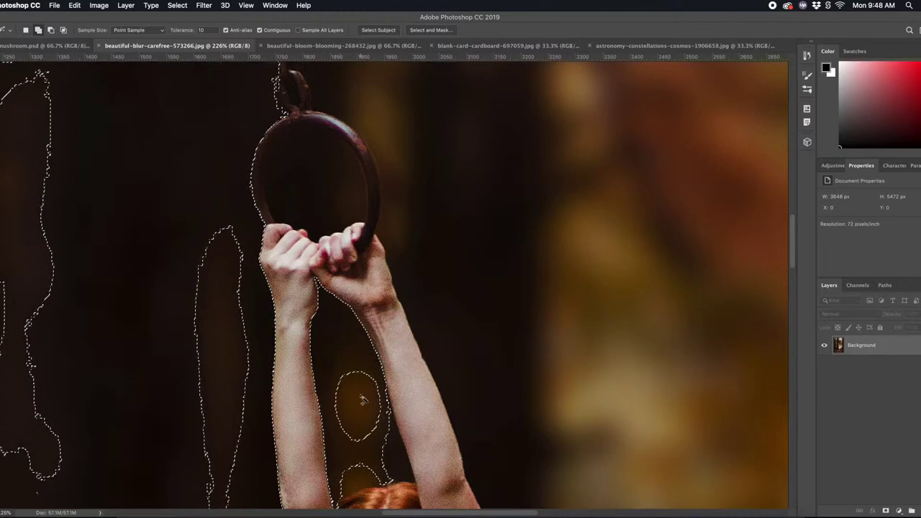
{"action": "left_click", "coordinate": [343, 397], "text": "shift"}
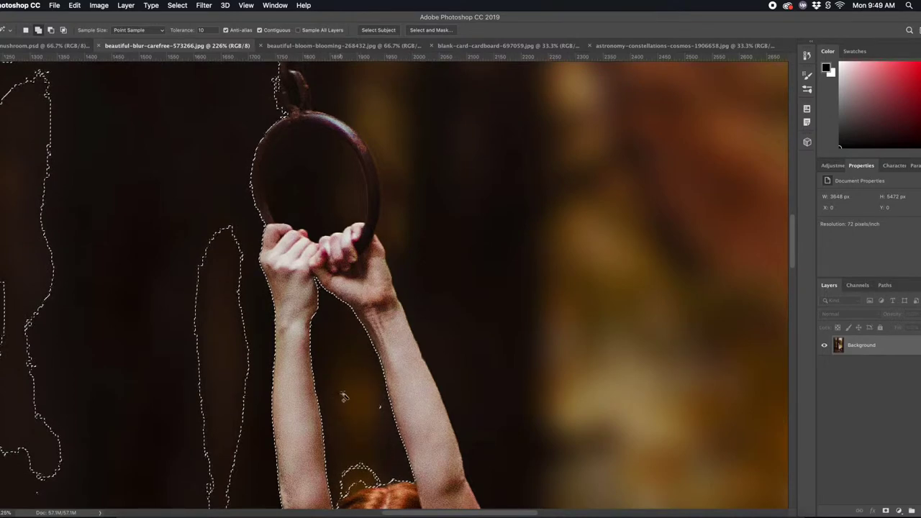
{"action": "double_click", "coordinate": [202, 30]}
{"action": "type", "text": "32"}
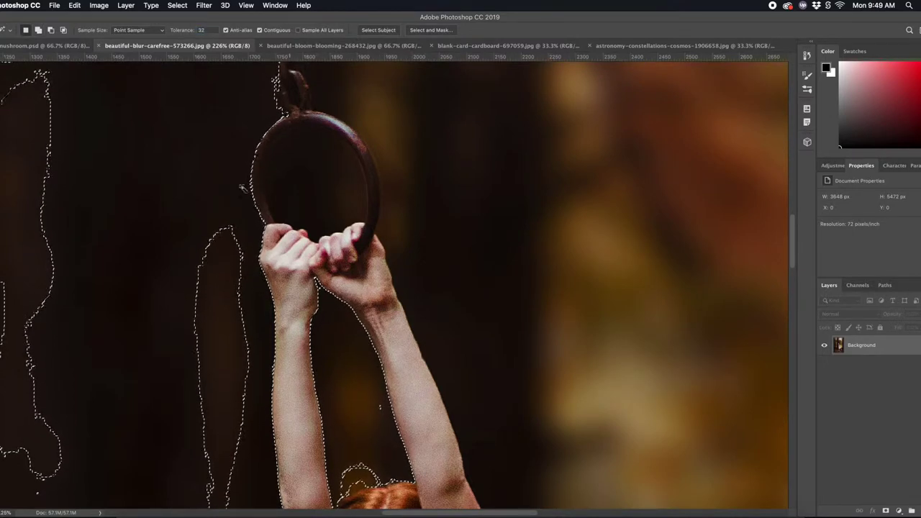
{"action": "left_click", "coordinate": [312, 195], "text": "shift"}
{"action": "scroll", "coordinate": [446, 353], "scroll_direction": "down", "scroll_amount": 1}
{"action": "scroll", "coordinate": [453, 363], "scroll_direction": "down", "scroll_amount": 5}
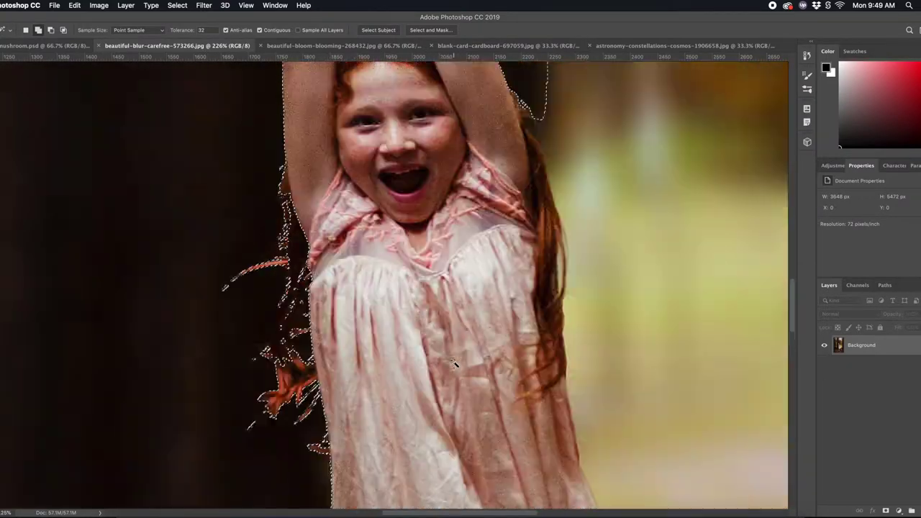
{"action": "scroll", "coordinate": [454, 364], "scroll_direction": "up", "scroll_amount": 2}
Lasso the selection edge along the girl's left hair and shoulder.
{"action": "key", "text": "l"}
{"action": "mouse_move", "coordinate": [282, 248]}
{"action": "left_mouse_down"}
{"action": "mouse_move", "coordinate": [260, 238]}
{"action": "mouse_move", "coordinate": [278, 259]}
{"action": "left_mouse_up"}
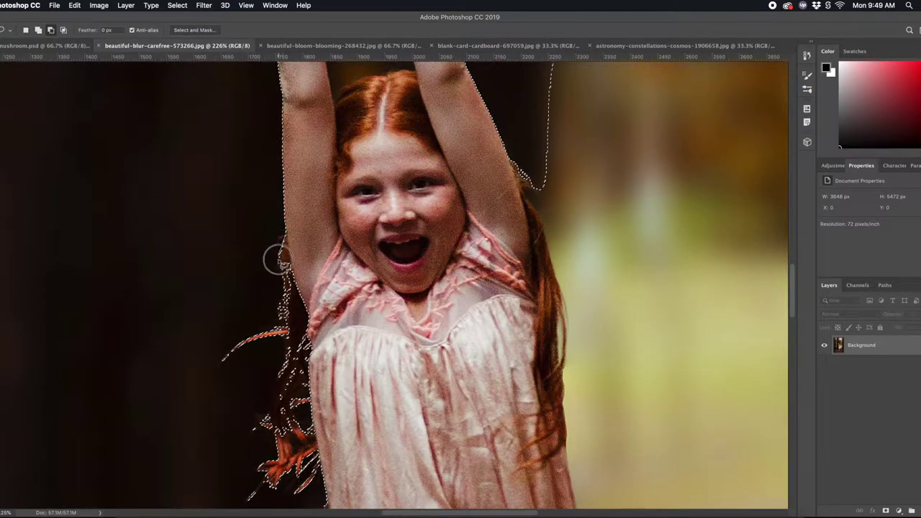
{"action": "left_click_drag", "start_coordinate": [282, 302], "coordinate": [289, 304]}
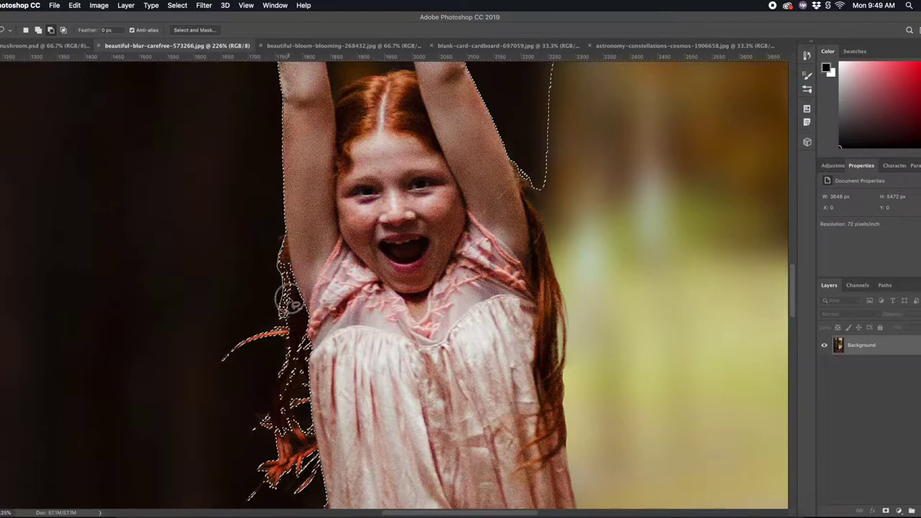
{"action": "left_click_drag", "start_coordinate": [286, 254], "coordinate": [278, 311]}
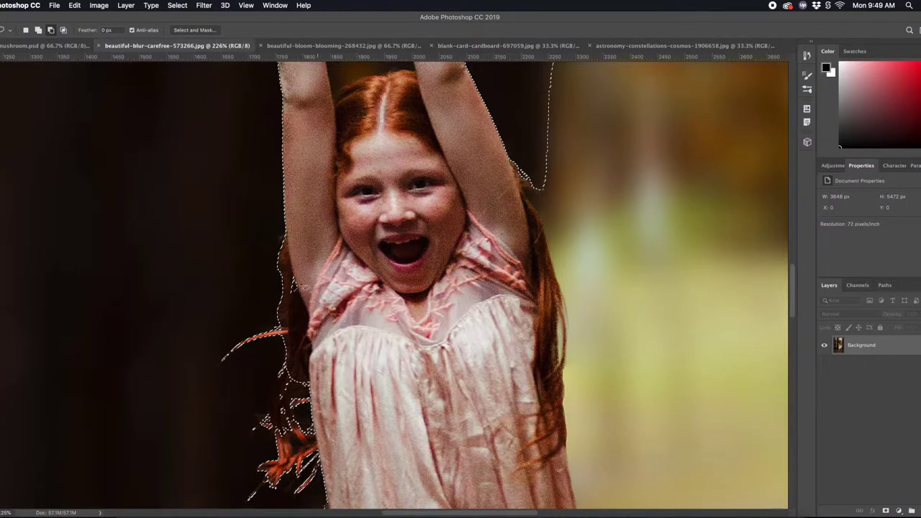
{"action": "mouse_move", "coordinate": [295, 368]}
{"action": "left_mouse_down"}
{"action": "mouse_move", "coordinate": [267, 421]}
{"action": "mouse_move", "coordinate": [279, 372]}
{"action": "mouse_move", "coordinate": [375, 406]}
{"action": "left_mouse_up"}
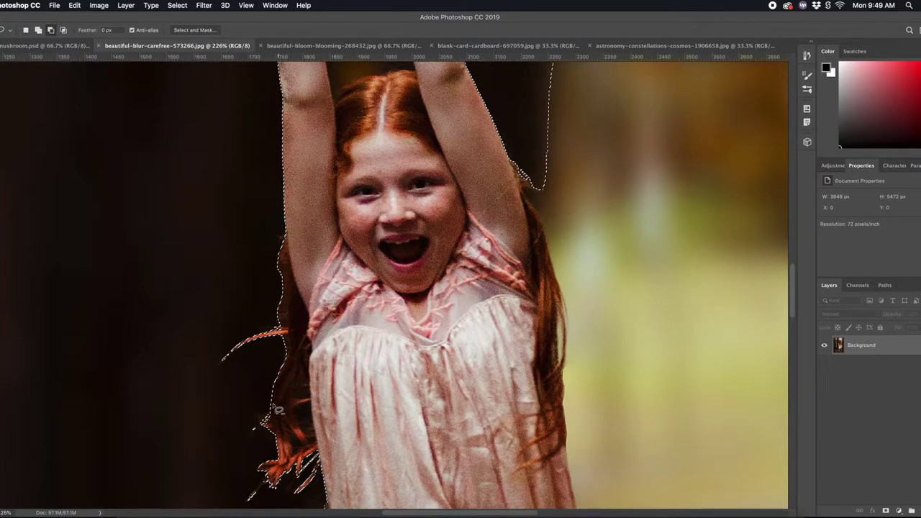
{"action": "left_click_drag", "start_coordinate": [286, 389], "coordinate": [266, 418]}
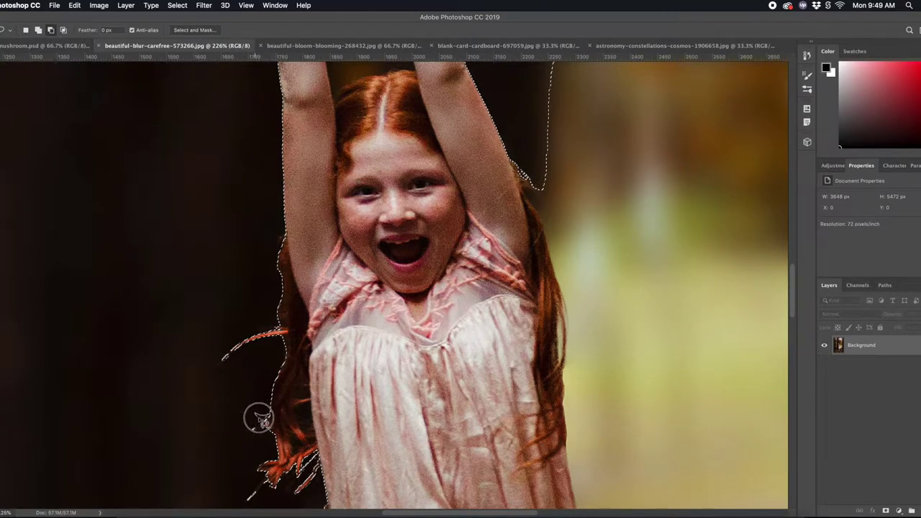
Subtract the stray background patch and trim the selection around the lower hair strands.
{"action": "scroll", "coordinate": [280, 353], "scroll_direction": "down", "scroll_amount": 5}
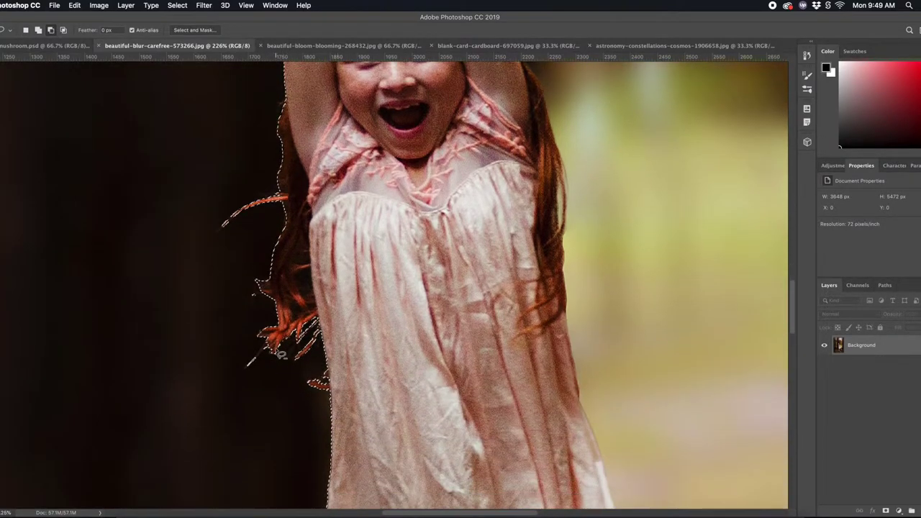
{"action": "left_click_drag", "start_coordinate": [263, 349], "coordinate": [268, 352]}
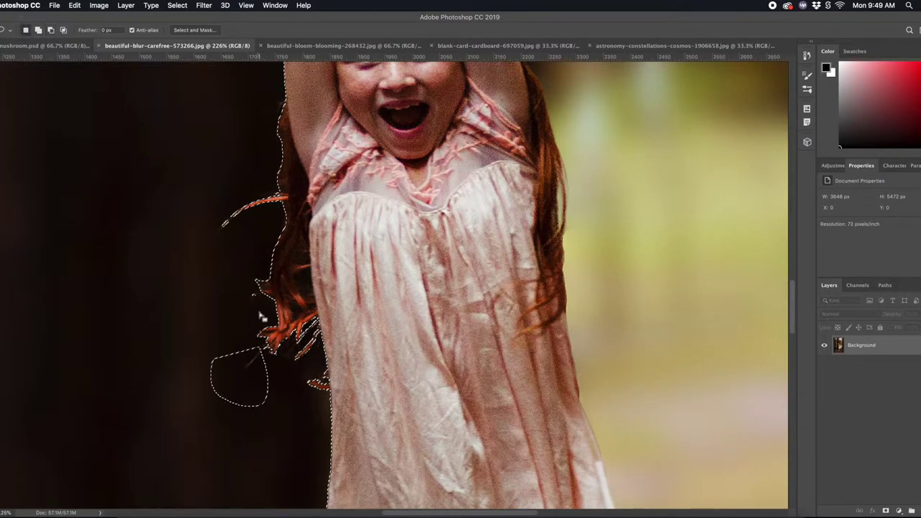
{"action": "left_click_drag", "start_coordinate": [261, 316], "coordinate": [261, 350]}
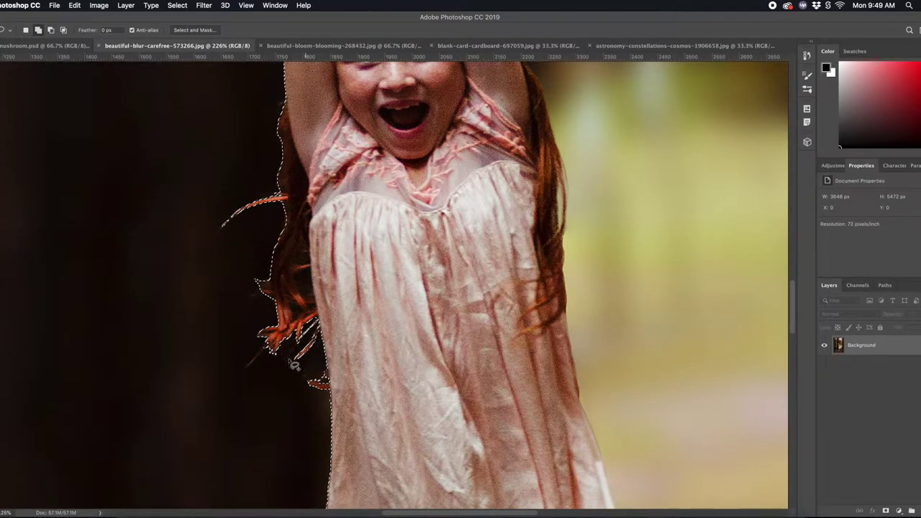
{"action": "left_click", "coordinate": [312, 355]}
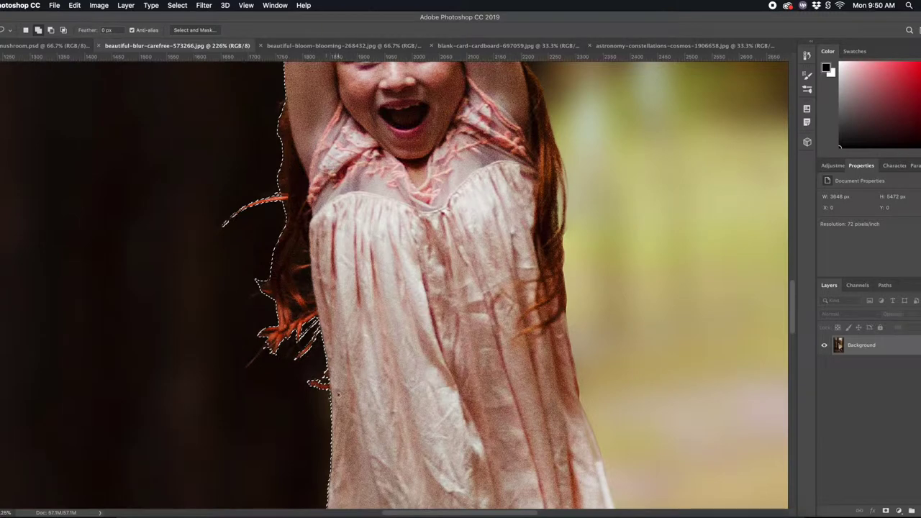
{"action": "left_click_drag", "start_coordinate": [291, 391], "coordinate": [293, 389]}
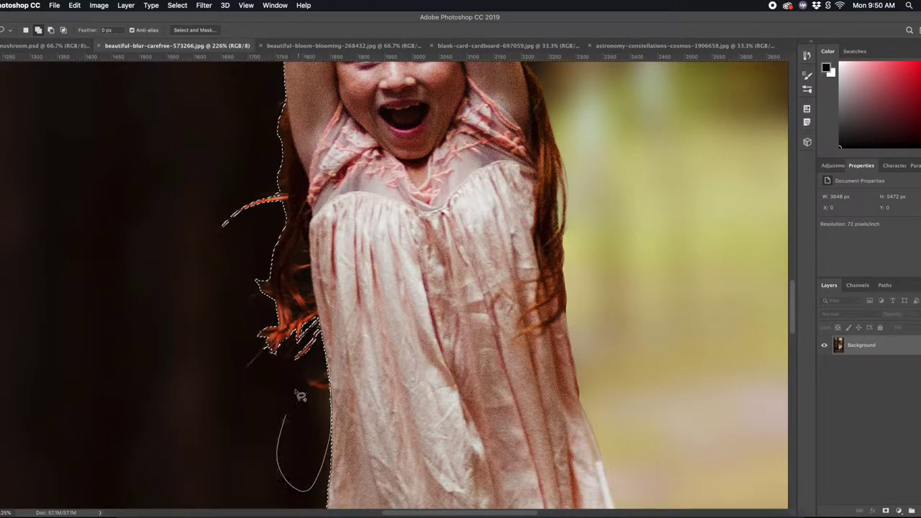
{"action": "scroll", "coordinate": [368, 379], "scroll_direction": "down", "scroll_amount": 10}
{"action": "left_click_drag", "start_coordinate": [297, 390], "coordinate": [238, 403]}
{"action": "scroll", "coordinate": [356, 280], "scroll_direction": "down", "scroll_amount": 5}
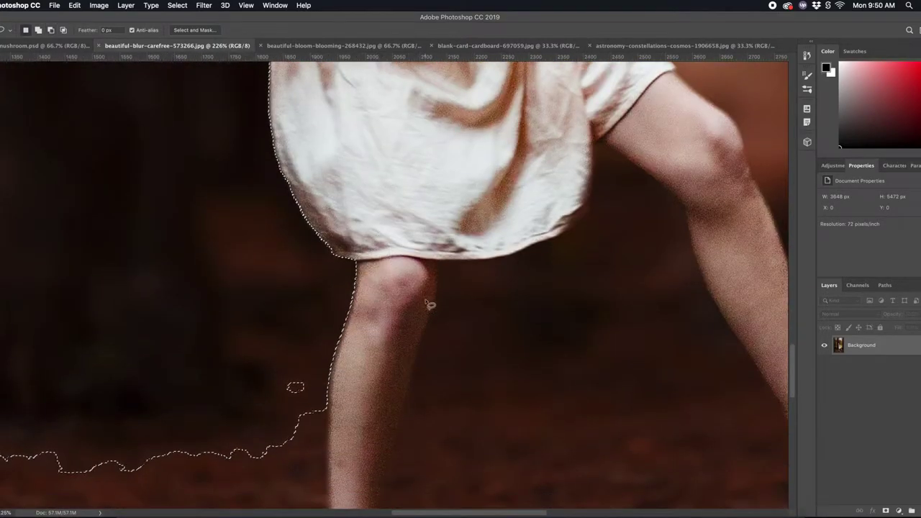
Lasso the background around the foot and to the right of the leg.
{"action": "left_click_drag", "start_coordinate": [324, 447], "coordinate": [165, 504]}
{"action": "scroll", "coordinate": [327, 252], "scroll_direction": "down", "scroll_amount": 8}
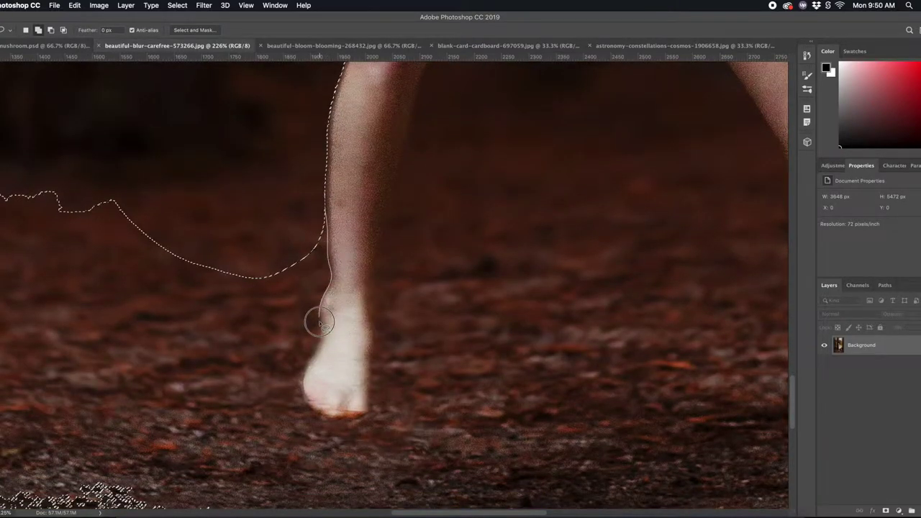
{"action": "left_click_drag", "start_coordinate": [314, 430], "coordinate": [136, 205]}
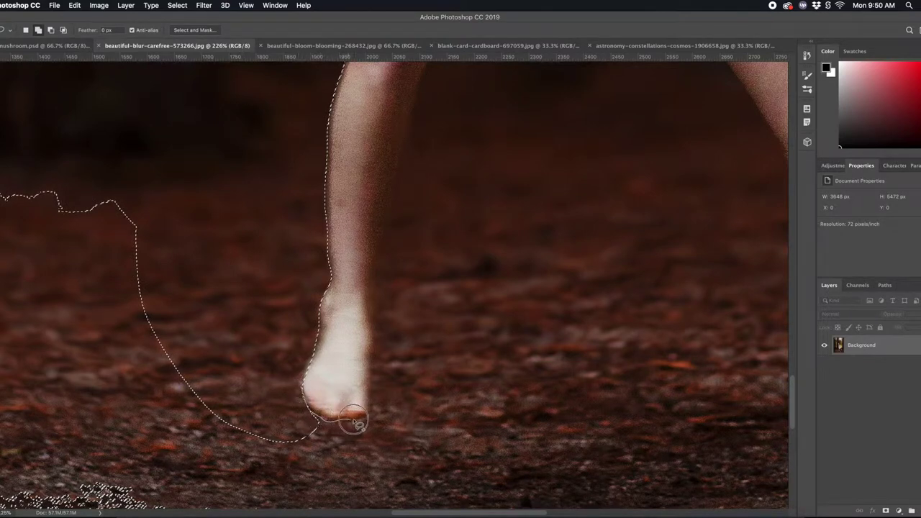
{"action": "left_click_drag", "start_coordinate": [368, 416], "coordinate": [69, 123]}
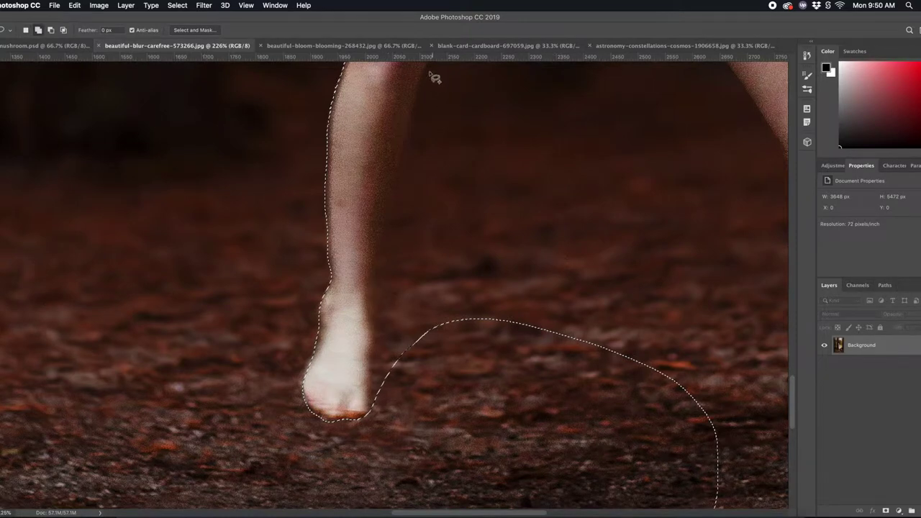
{"action": "left_click_drag", "start_coordinate": [420, 88], "coordinate": [463, 417]}
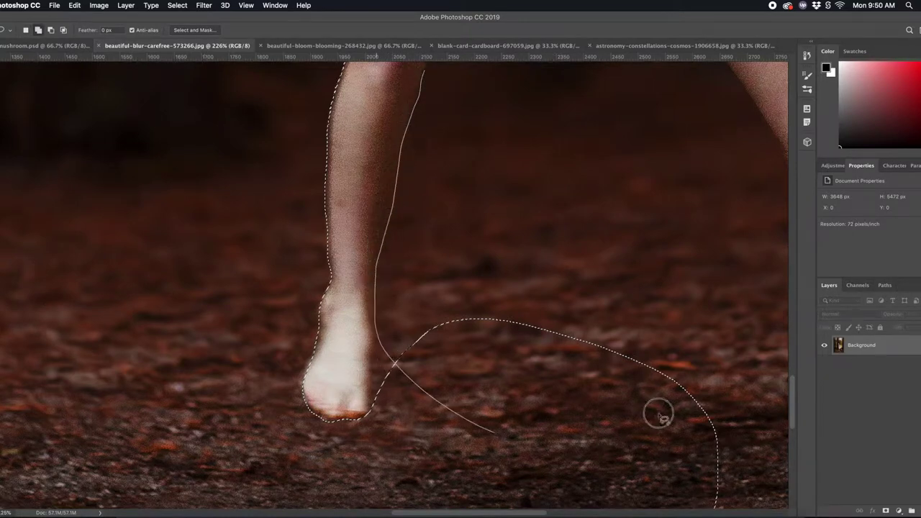
Shift-lasso the background beside the knee into the selection.
{"action": "key", "text": "shift"}
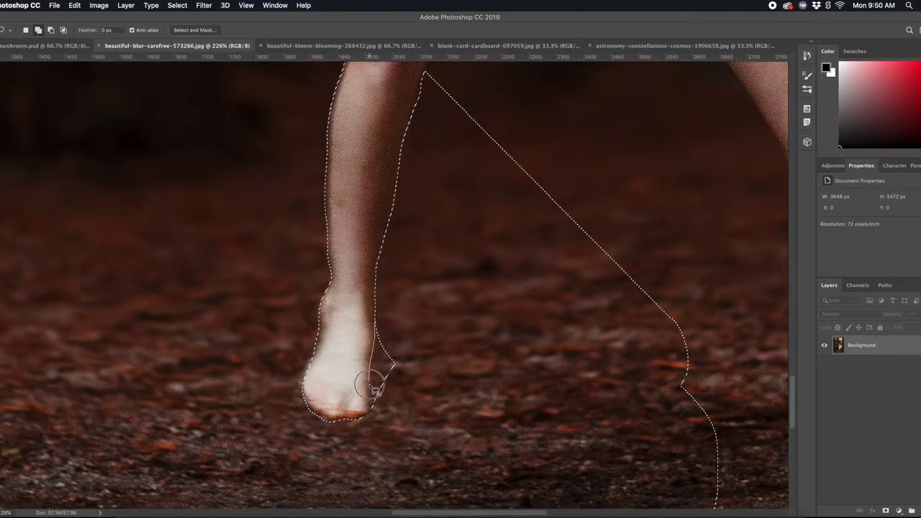
{"action": "left_click_drag", "start_coordinate": [371, 424], "coordinate": [372, 423]}
{"action": "scroll", "coordinate": [471, 230], "scroll_direction": "up", "scroll_amount": 10}
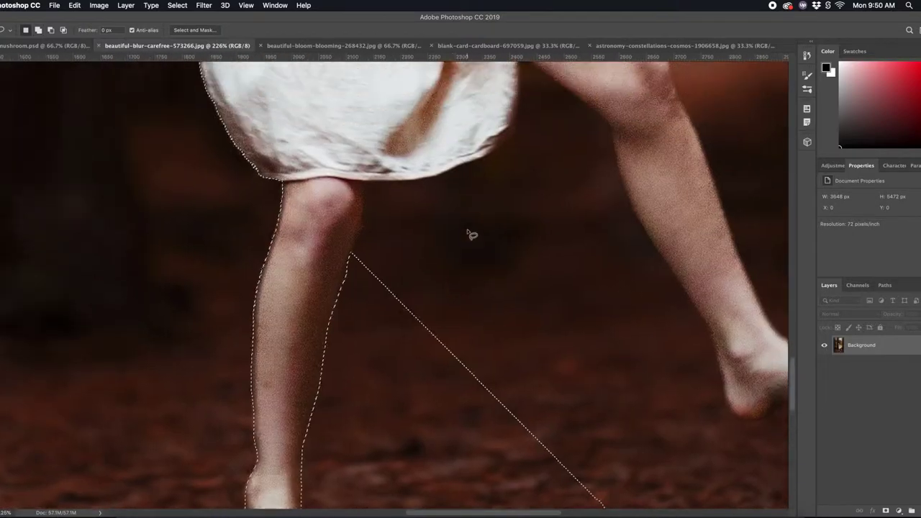
{"action": "left_click_drag", "start_coordinate": [361, 323], "coordinate": [505, 377]}
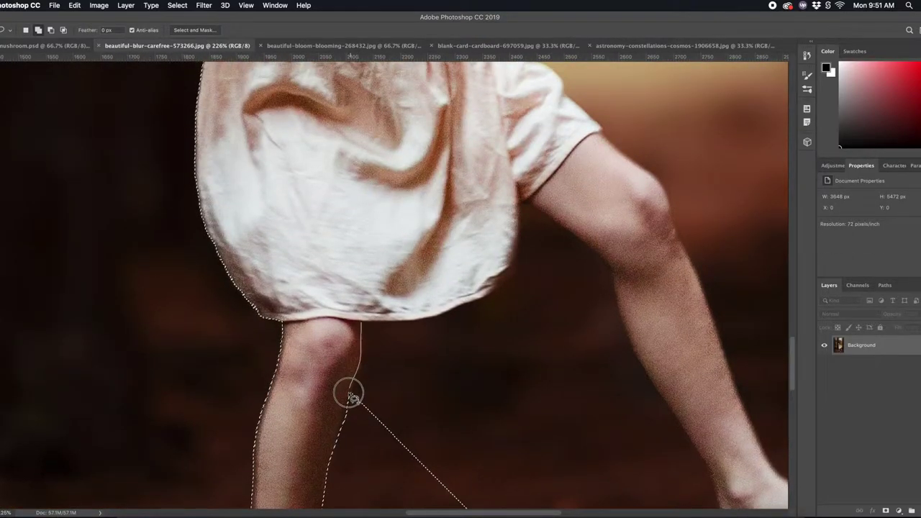
{"action": "left_click_drag", "start_coordinate": [506, 378], "coordinate": [375, 325]}
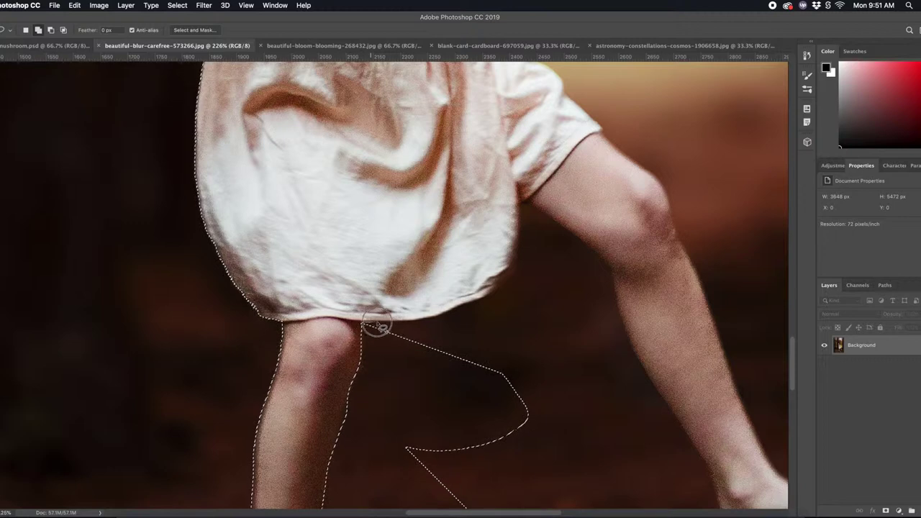
Add the background right of the dress hem and down along the leg.
{"action": "left_click_drag", "start_coordinate": [441, 315], "coordinate": [475, 444]}
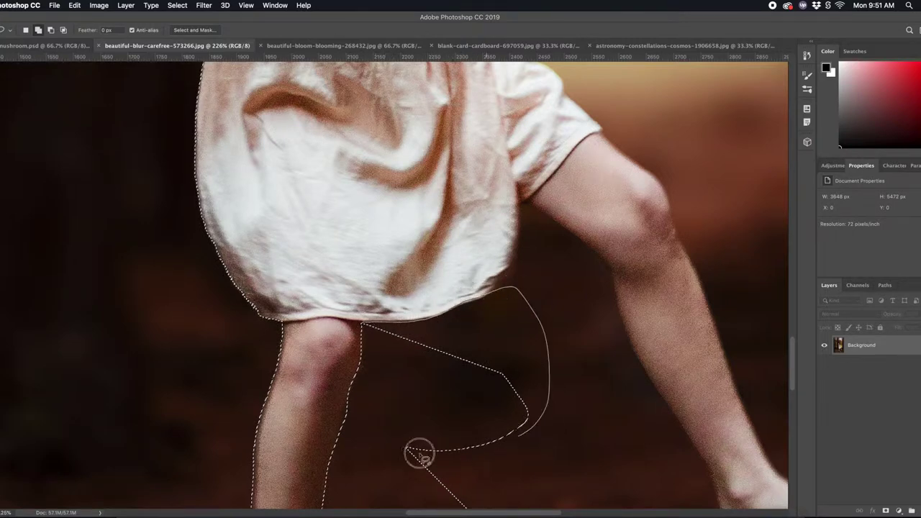
{"action": "mouse_move", "coordinate": [519, 204]}
{"action": "left_mouse_down"}
{"action": "mouse_move", "coordinate": [511, 275]}
{"action": "mouse_move", "coordinate": [524, 209]}
{"action": "mouse_move", "coordinate": [546, 332]}
{"action": "left_mouse_up"}
{"action": "left_click", "coordinate": [568, 233]}
{"action": "left_click_drag", "start_coordinate": [586, 247], "coordinate": [472, 446]}
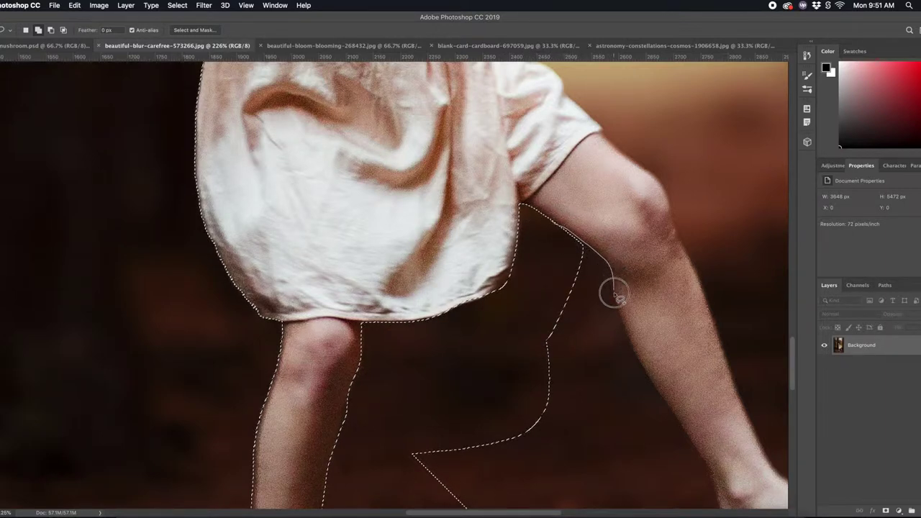
{"action": "left_click", "coordinate": [634, 350]}
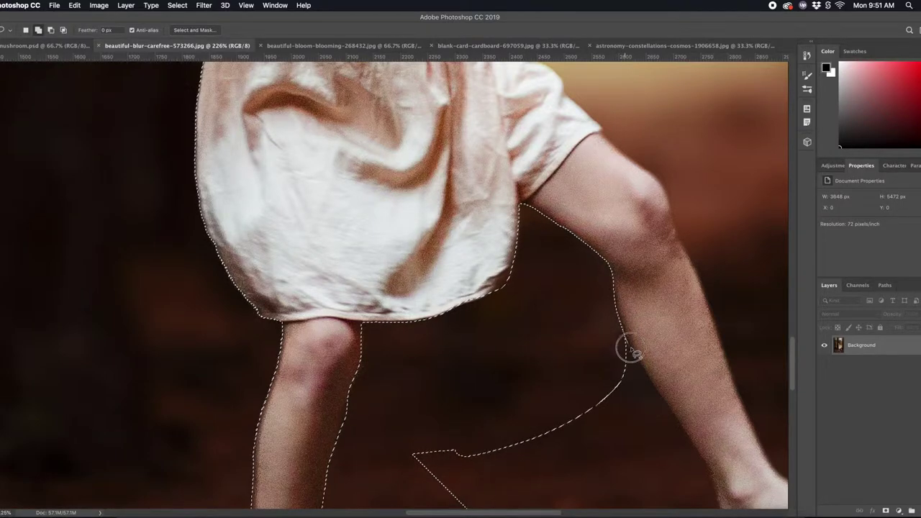
{"action": "left_click_drag", "start_coordinate": [651, 383], "coordinate": [565, 418]}
{"action": "scroll", "coordinate": [657, 401], "scroll_direction": "right", "scroll_amount": 5}
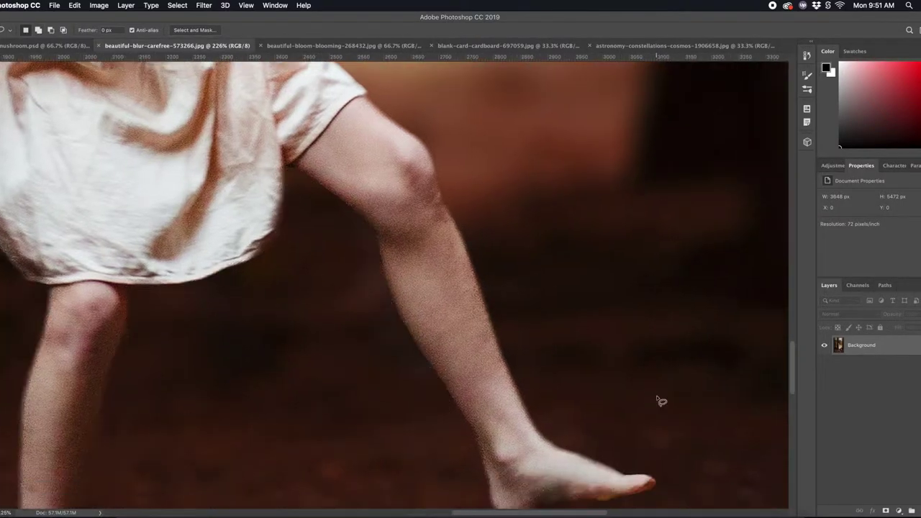
Add the background under the raised foot, undoing one bad stroke.
{"action": "scroll", "coordinate": [657, 401], "scroll_direction": "down", "scroll_amount": 5}
{"action": "mouse_move", "coordinate": [154, 288]}
{"action": "left_mouse_down"}
{"action": "mouse_move", "coordinate": [417, 270]}
{"action": "mouse_move", "coordinate": [461, 318]}
{"action": "left_mouse_up"}
{"action": "left_click_drag", "start_coordinate": [469, 385], "coordinate": [237, 374]}
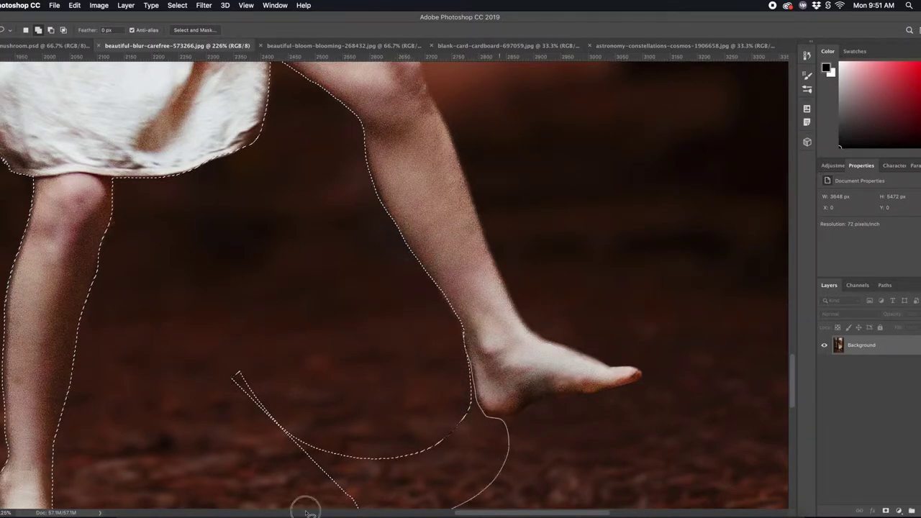
{"action": "key", "text": "ctrl+z"}
{"action": "left_click_drag", "start_coordinate": [501, 420], "coordinate": [417, 477]}
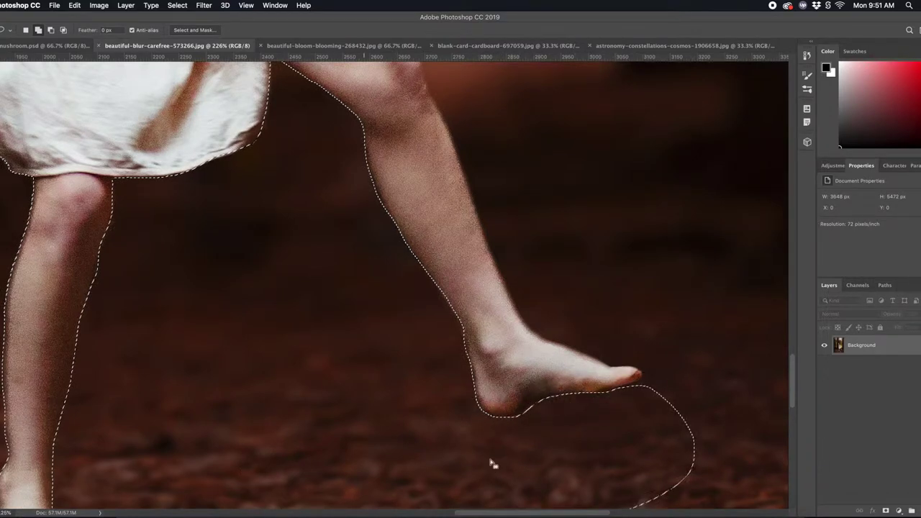
Trace down the back of the raised leg, adding background right of it and above the arm.
{"action": "left_click_drag", "start_coordinate": [423, 69], "coordinate": [437, 101]}
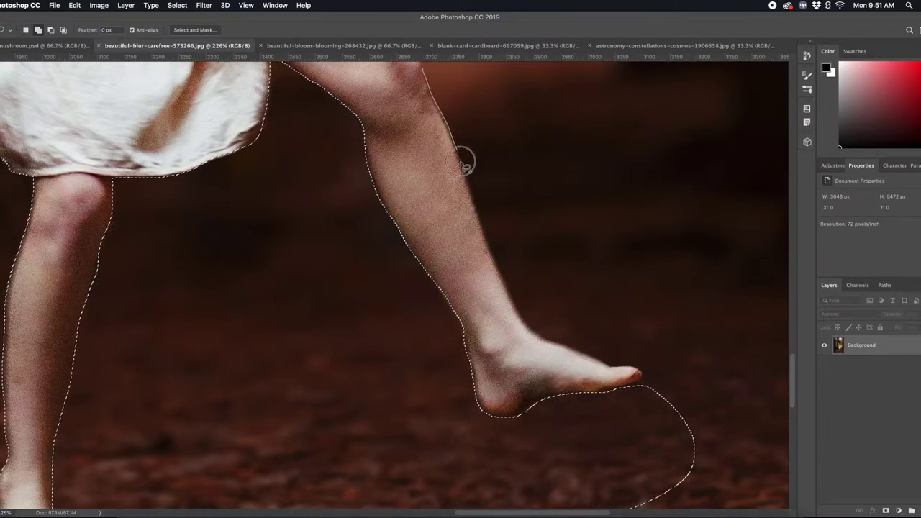
{"action": "left_click_drag", "start_coordinate": [518, 315], "coordinate": [561, 350]}
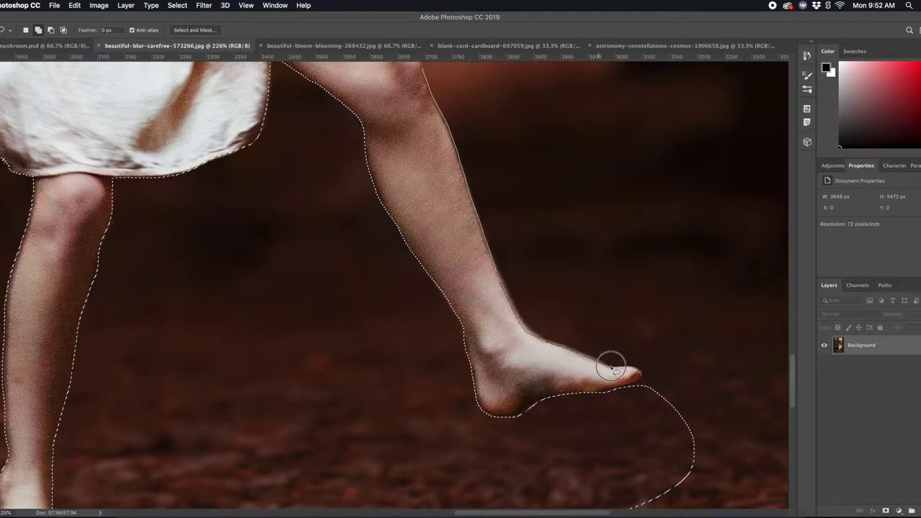
{"action": "left_click_drag", "start_coordinate": [612, 398], "coordinate": [637, 378]}
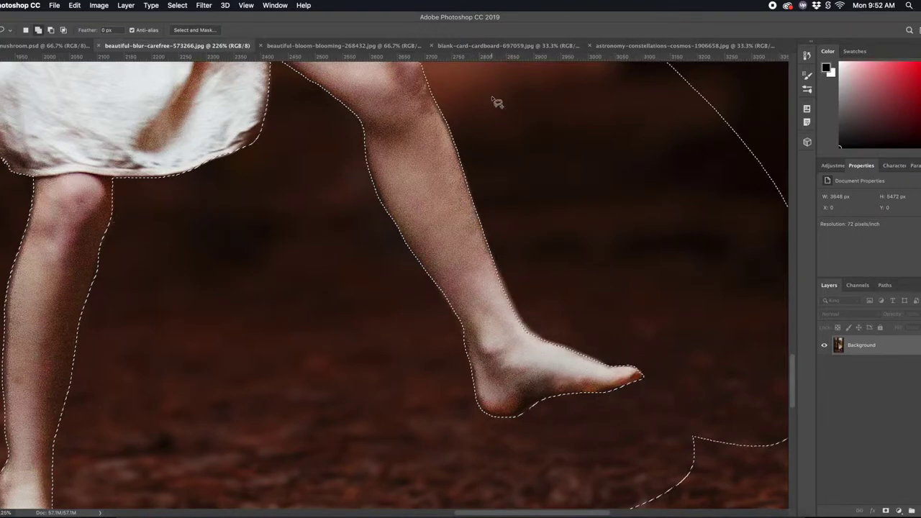
{"action": "scroll", "coordinate": [689, 349], "scroll_direction": "up", "scroll_amount": 10}
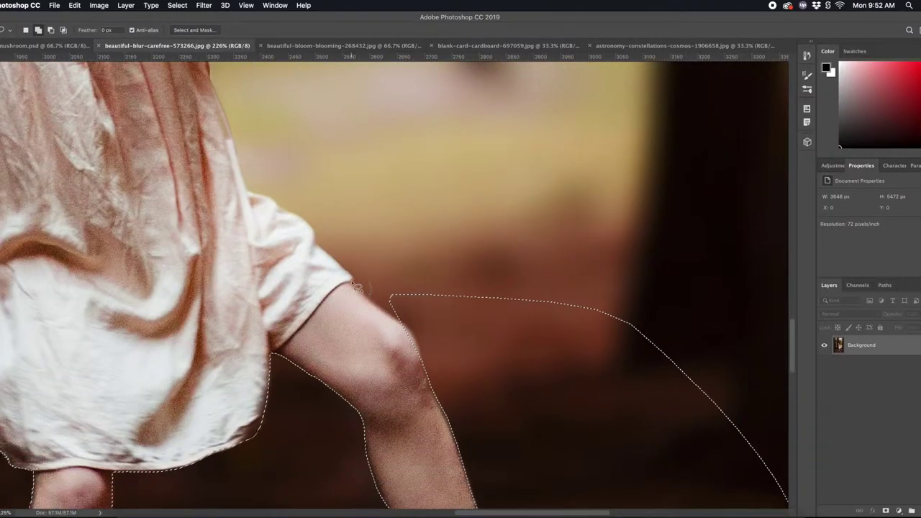
{"action": "left_click_drag", "start_coordinate": [357, 287], "coordinate": [403, 326]}
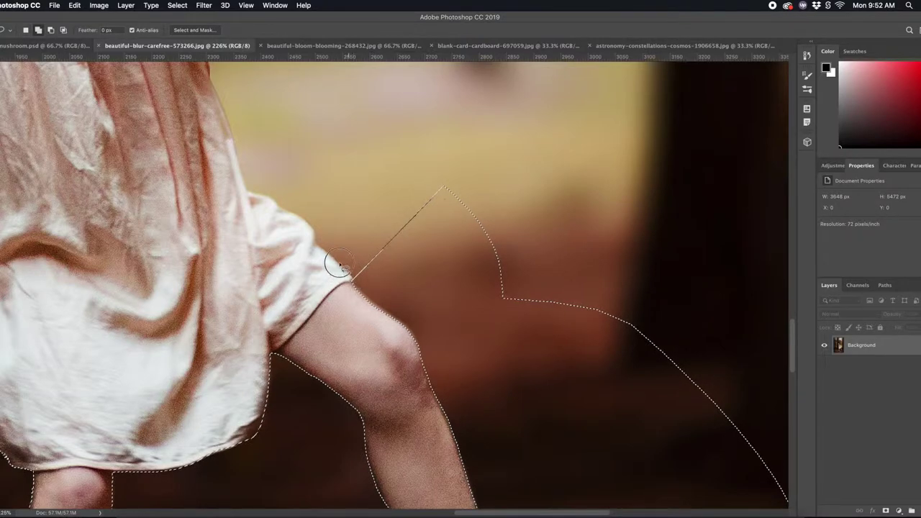
Add the upper-right background beside the girl, extending it downward.
{"action": "left_click_drag", "start_coordinate": [241, 167], "coordinate": [699, 333]}
{"action": "scroll", "coordinate": [459, 197], "scroll_direction": "up", "scroll_amount": 10}
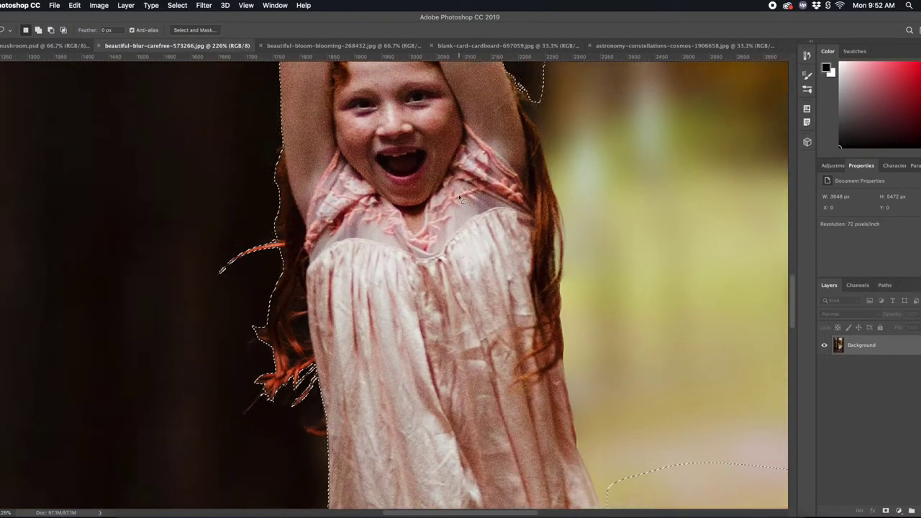
{"action": "scroll", "coordinate": [461, 197], "scroll_direction": "right", "scroll_amount": 3}
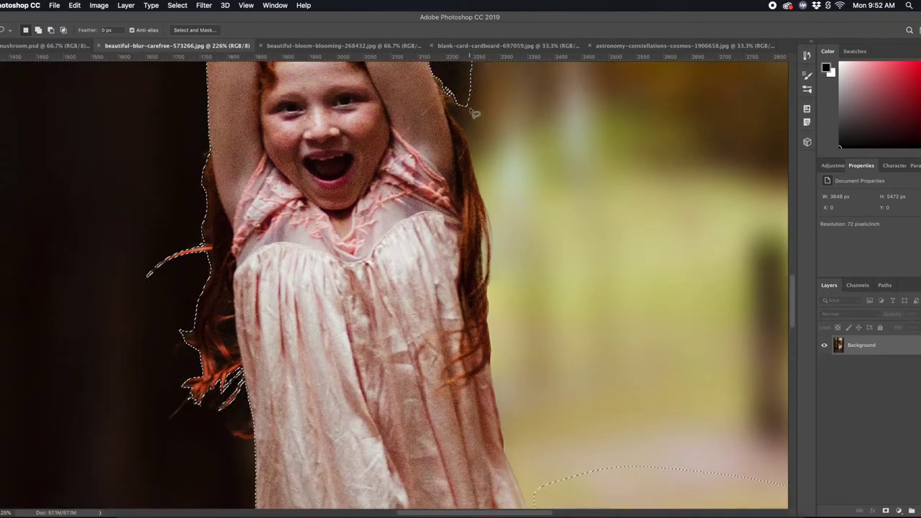
{"action": "left_click_drag", "start_coordinate": [471, 90], "coordinate": [483, 112]}
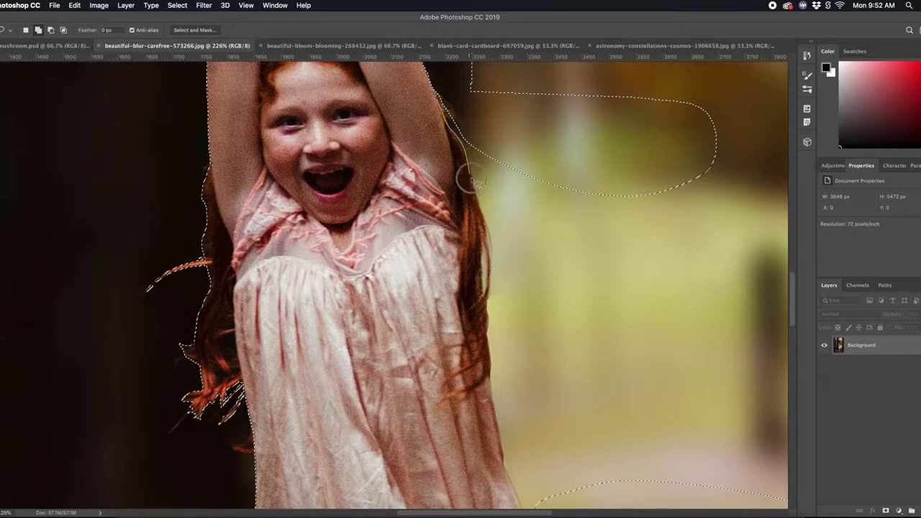
{"action": "left_click_drag", "start_coordinate": [482, 222], "coordinate": [730, 243]}
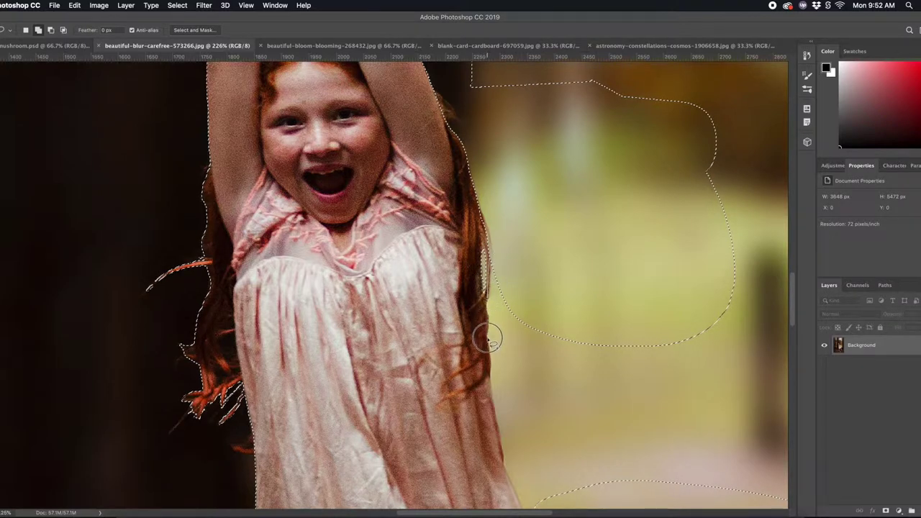
{"action": "left_click_drag", "start_coordinate": [531, 407], "coordinate": [550, 404]}
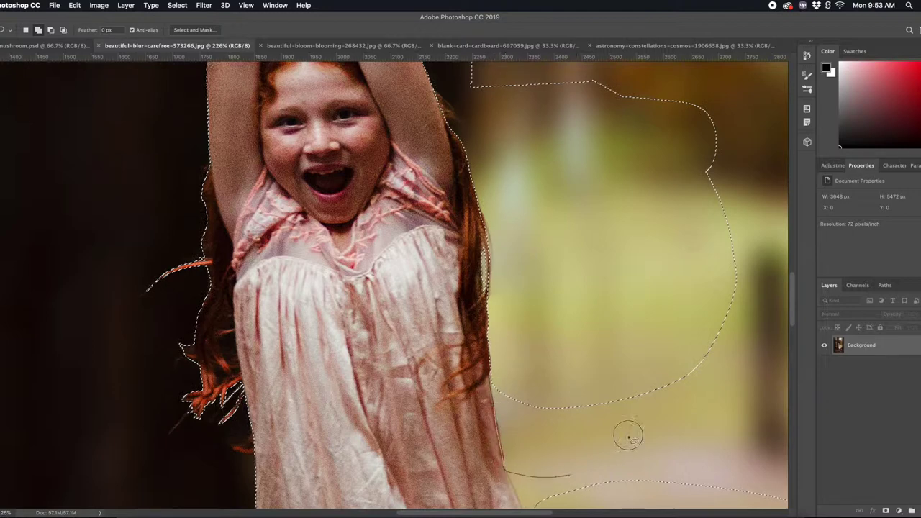
Remove excess selection so the edge follows the dress.
{"action": "scroll", "coordinate": [587, 472], "scroll_direction": "down", "scroll_amount": 5}
{"action": "left_click_drag", "start_coordinate": [515, 310], "coordinate": [515, 309]}
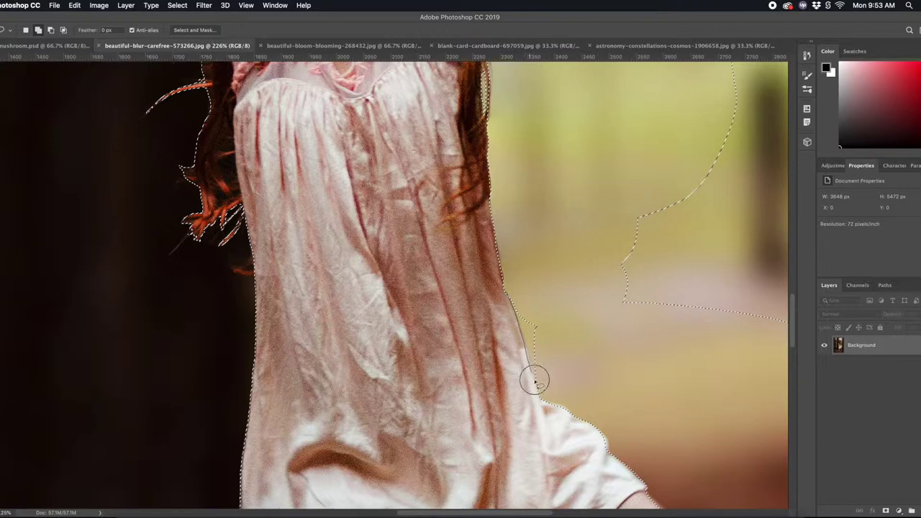
{"action": "left_click_drag", "start_coordinate": [533, 375], "coordinate": [577, 110]}
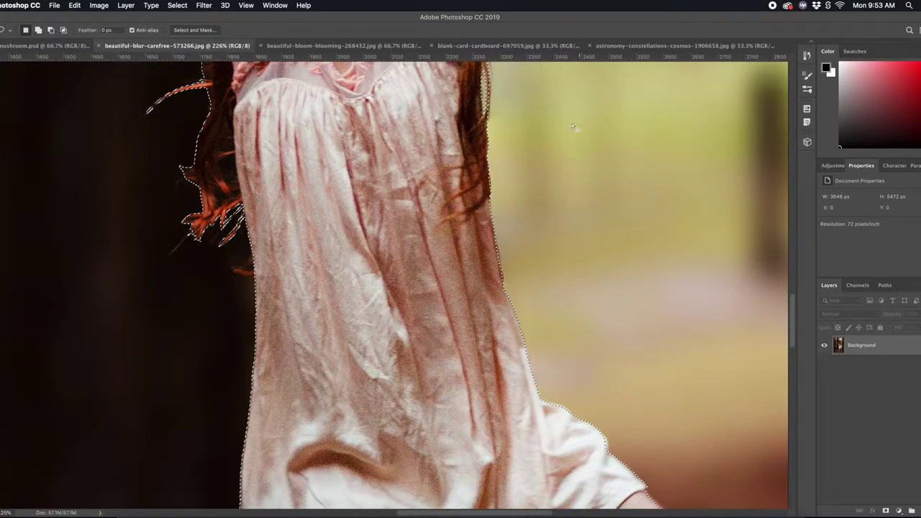
{"action": "scroll", "coordinate": [577, 110], "scroll_direction": "up", "scroll_amount": 3}
{"action": "scroll", "coordinate": [569, 144], "scroll_direction": "up", "scroll_amount": 4}
{"action": "scroll", "coordinate": [554, 201], "scroll_direction": "up", "scroll_amount": 4}
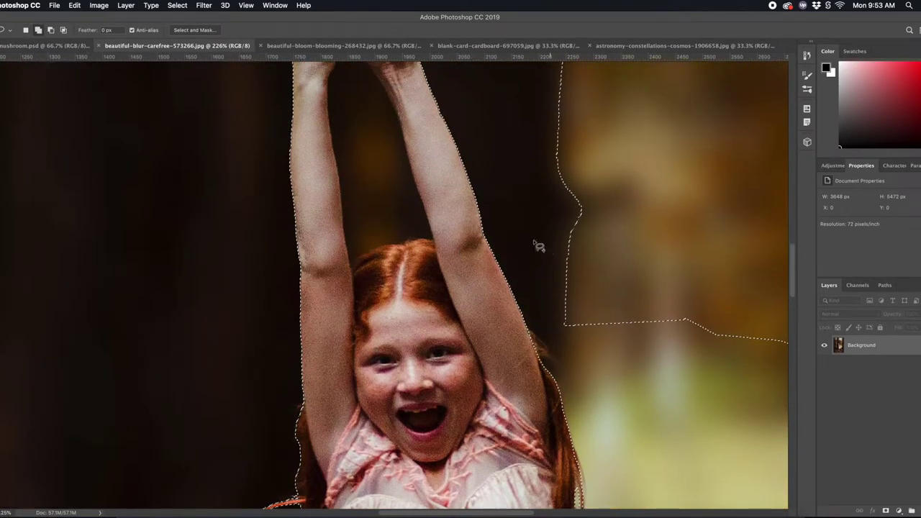
{"action": "left_click_drag", "start_coordinate": [538, 246], "coordinate": [551, 103]}
{"action": "scroll", "coordinate": [514, 169], "scroll_direction": "up", "scroll_amount": 5}
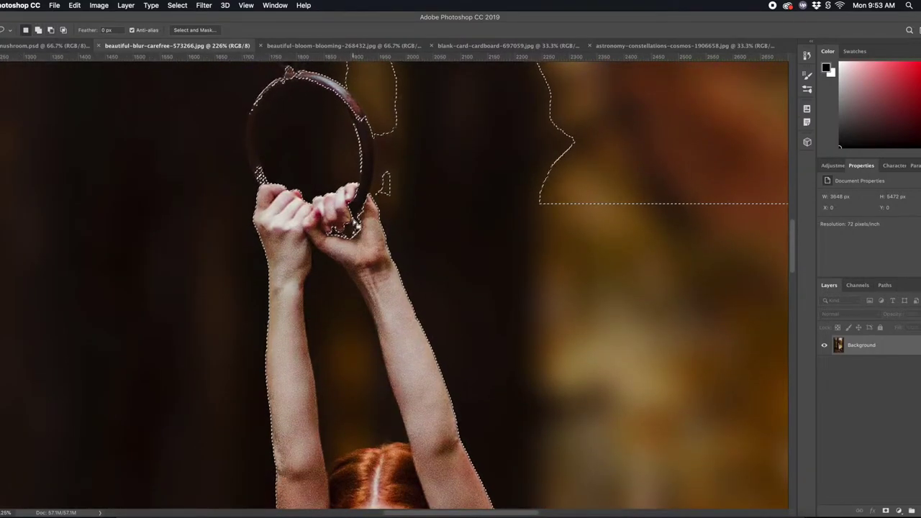
Fix the edge around the fingers and deselect the hoop.
{"action": "left_click", "coordinate": [361, 248]}
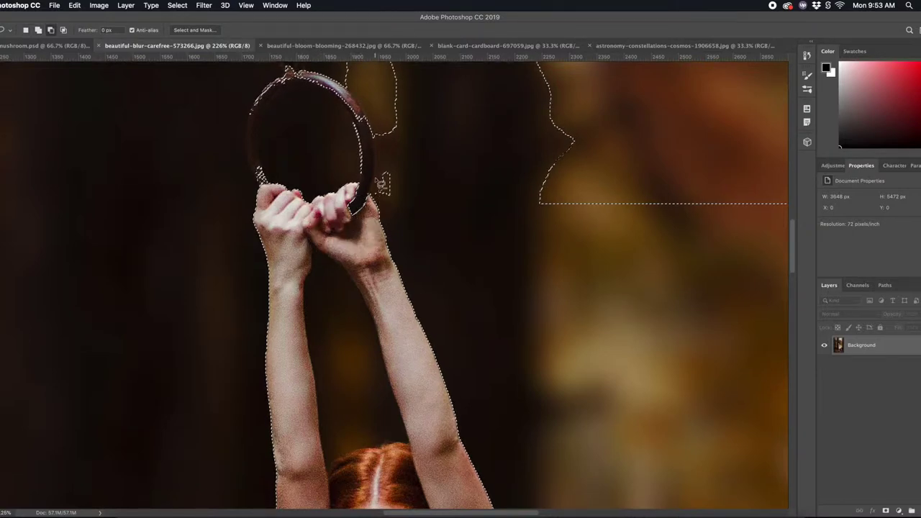
{"action": "mouse_move", "coordinate": [371, 198]}
{"action": "left_mouse_down"}
{"action": "mouse_move", "coordinate": [411, 184]}
{"action": "mouse_move", "coordinate": [374, 196]}
{"action": "left_mouse_up"}
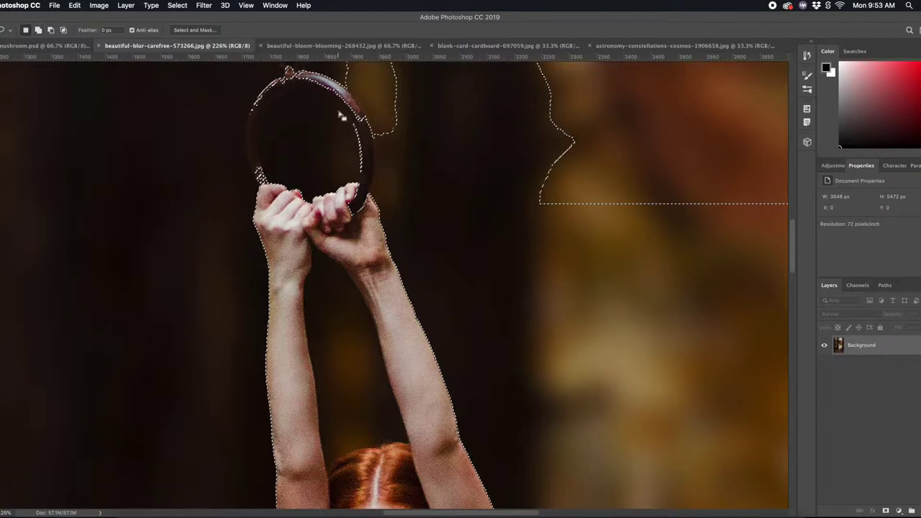
{"action": "left_click_drag", "start_coordinate": [251, 192], "coordinate": [364, 184]}
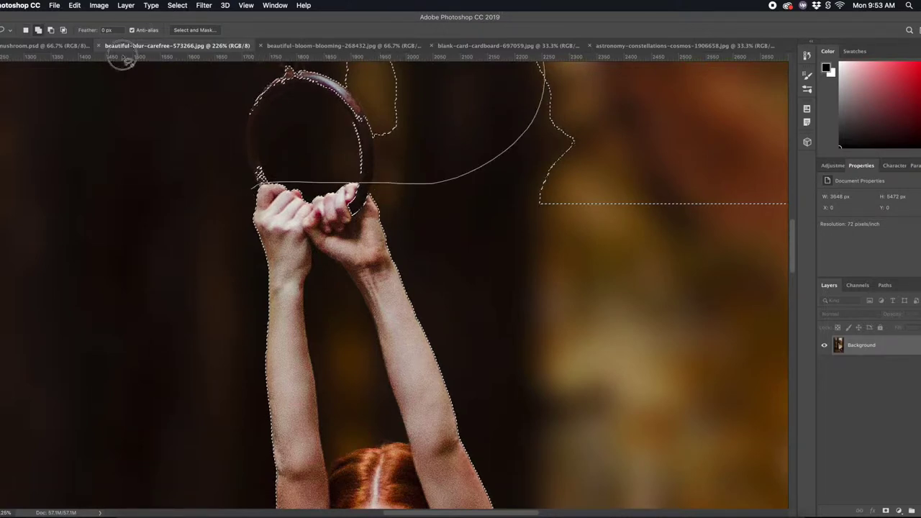
{"action": "scroll", "coordinate": [331, 266], "scroll_direction": "down", "scroll_amount": 2}
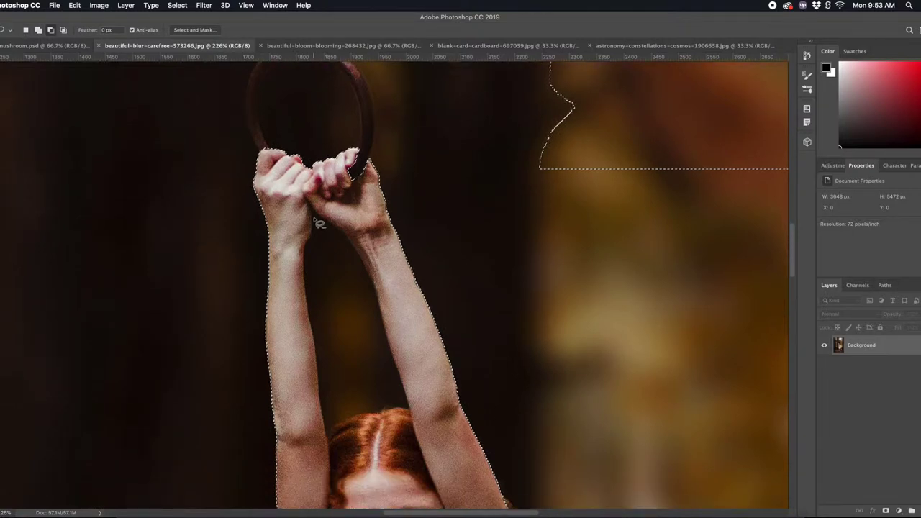
Add the gap between the raised arms down to the head, then fit the image in view.
{"action": "left_click_drag", "start_coordinate": [314, 212], "coordinate": [322, 219]}
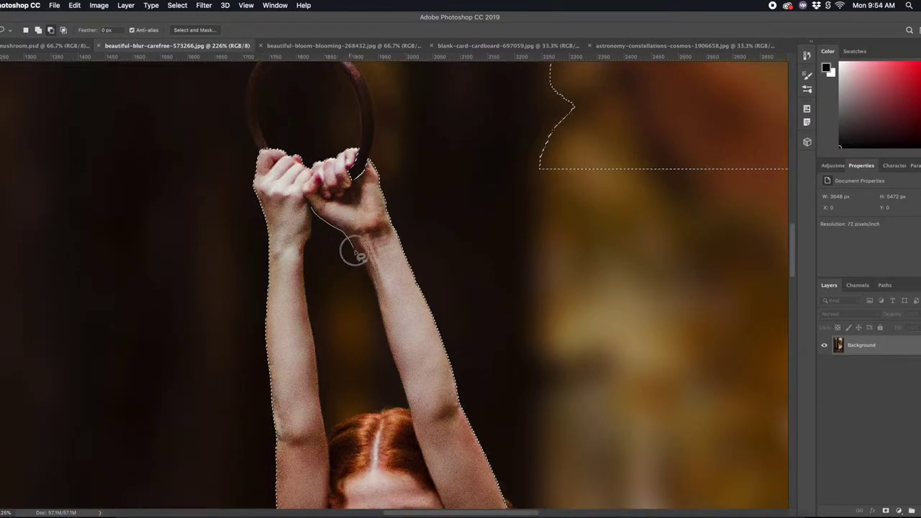
{"action": "mouse_move", "coordinate": [358, 253]}
{"action": "left_mouse_down"}
{"action": "mouse_move", "coordinate": [322, 215]}
{"action": "mouse_move", "coordinate": [330, 227]}
{"action": "left_mouse_up"}
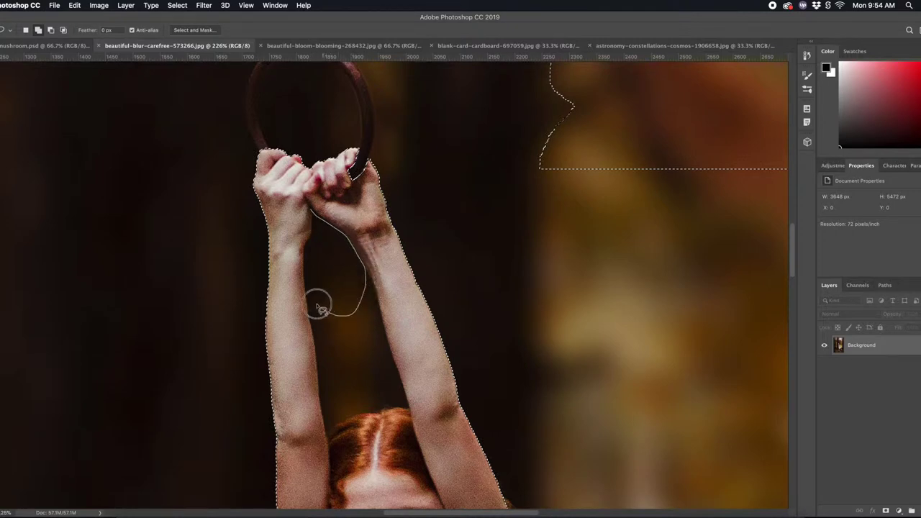
{"action": "left_click_drag", "start_coordinate": [364, 264], "coordinate": [364, 264]}
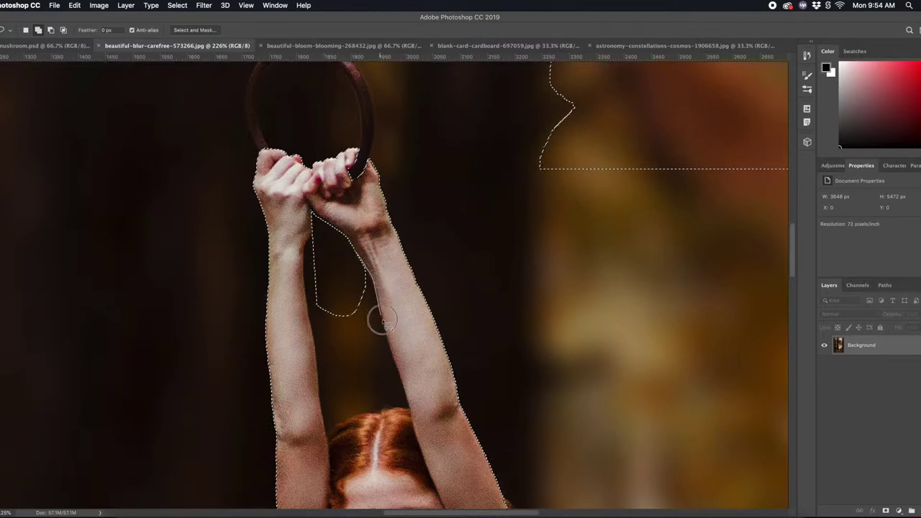
{"action": "left_click_drag", "start_coordinate": [404, 394], "coordinate": [404, 396]}
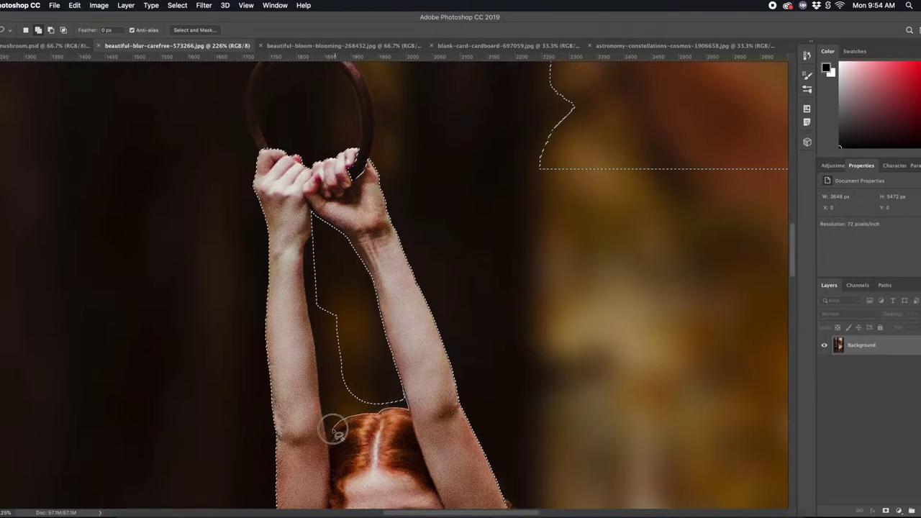
{"action": "left_click_drag", "start_coordinate": [327, 416], "coordinate": [311, 245]}
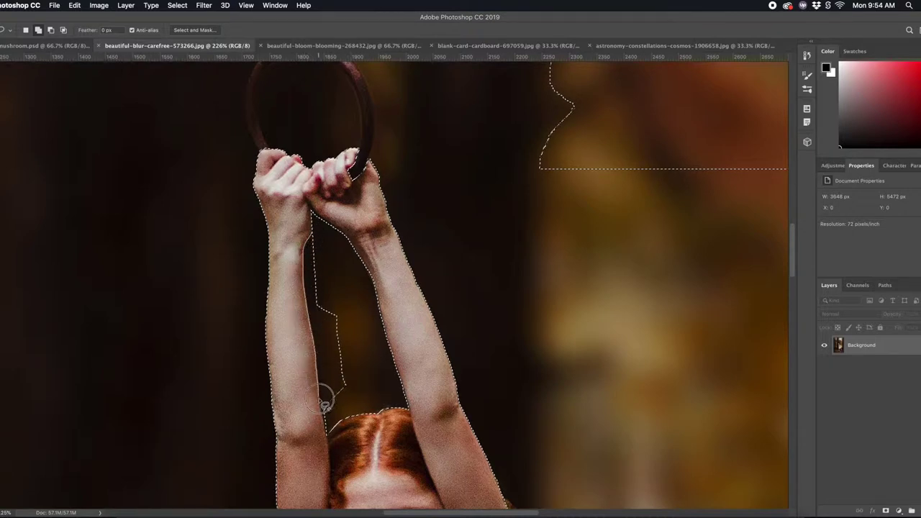
{"action": "left_click_drag", "start_coordinate": [335, 420], "coordinate": [336, 263]}
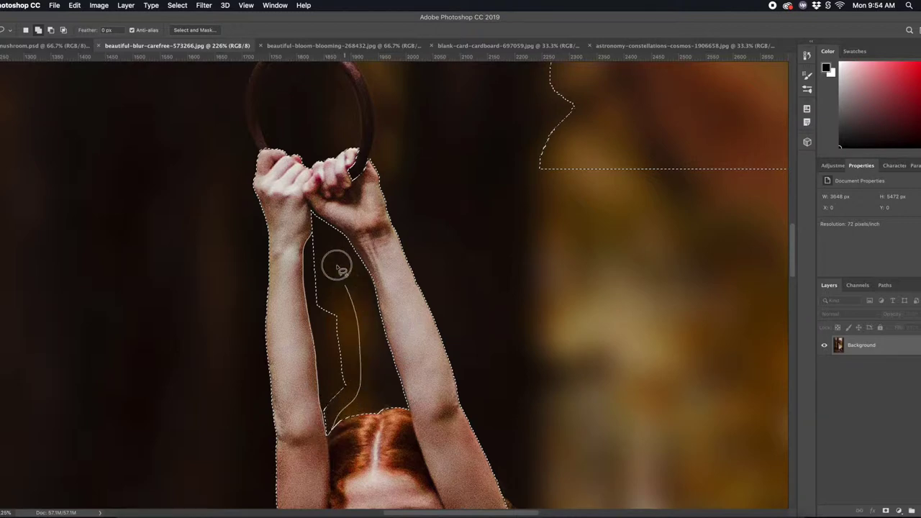
{"action": "key", "text": "ctrl+0"}
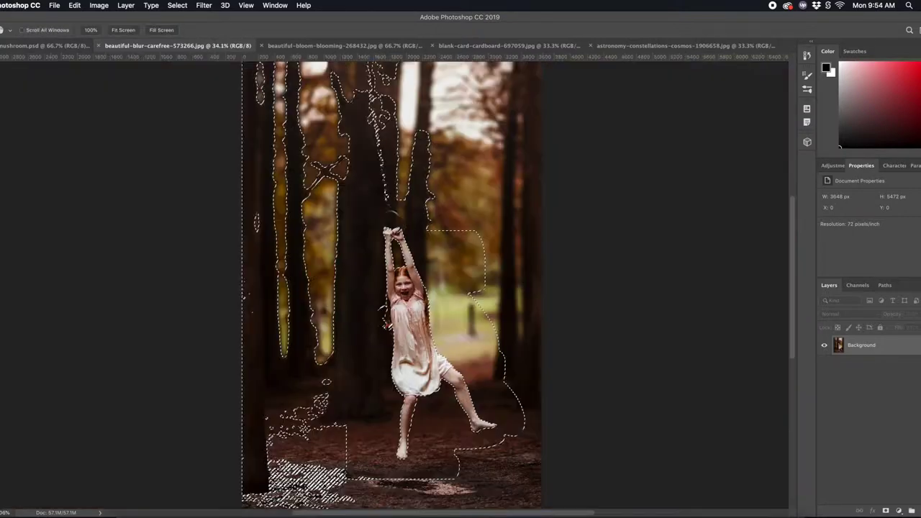
Subtract the stray forest patches and right-side strip from the selection.
{"action": "left_click_drag", "start_coordinate": [389, 211], "coordinate": [266, 36]}
{"action": "mouse_move", "coordinate": [257, 278]}
{"action": "left_mouse_down"}
{"action": "mouse_move", "coordinate": [349, 226]}
{"action": "mouse_move", "coordinate": [387, 466]}
{"action": "mouse_move", "coordinate": [550, 241]}
{"action": "left_mouse_up"}
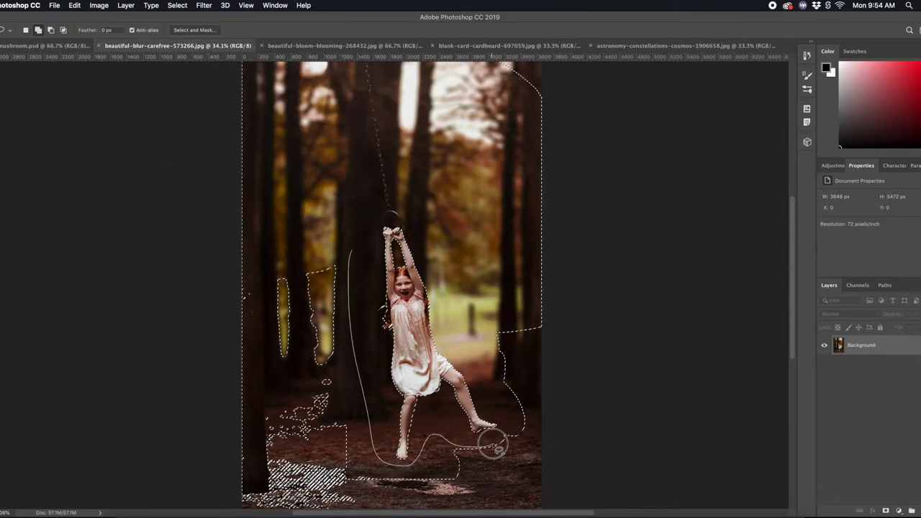
{"action": "left_click_drag", "start_coordinate": [541, 238], "coordinate": [288, 134]}
{"action": "left_click_drag", "start_coordinate": [468, 83], "coordinate": [246, 191]}
Zoom in around the girl, show the rulers, and return to the mushroom document.
{"action": "key", "text": "z"}
{"action": "left_click_drag", "start_coordinate": [407, 291], "coordinate": [406, 158]}
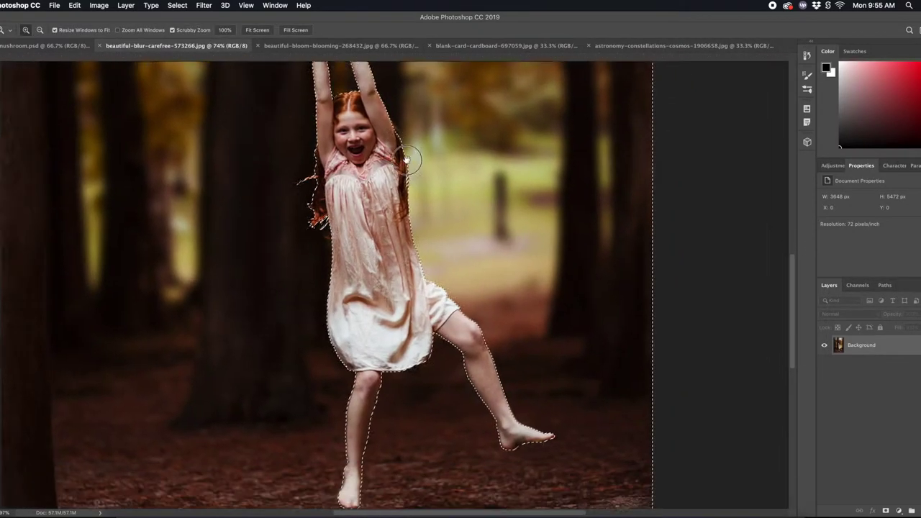
{"action": "key", "text": "ctrl+r"}
{"action": "key", "text": "l"}
{"action": "right_click", "coordinate": [369, 207]}
{"action": "left_click", "coordinate": [395, 220]}
Move the selected girl into the mushroom composite and convert her layer to a Smart Object.
{"action": "left_click", "coordinate": [43, 45]}
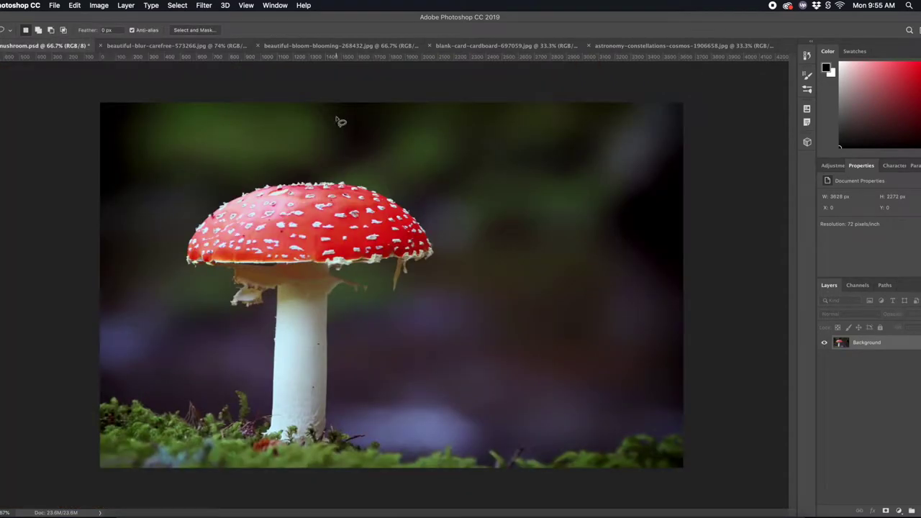
{"action": "key", "text": "v"}
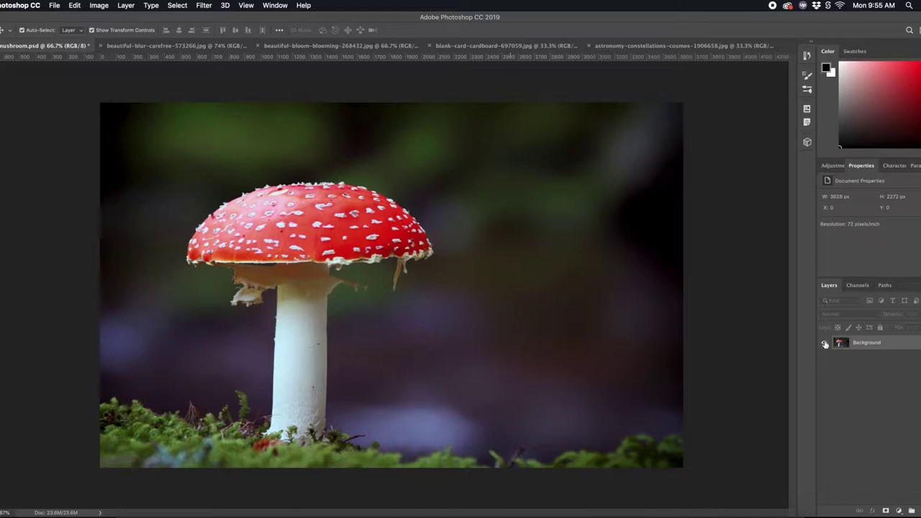
{"action": "left_click", "coordinate": [144, 45]}
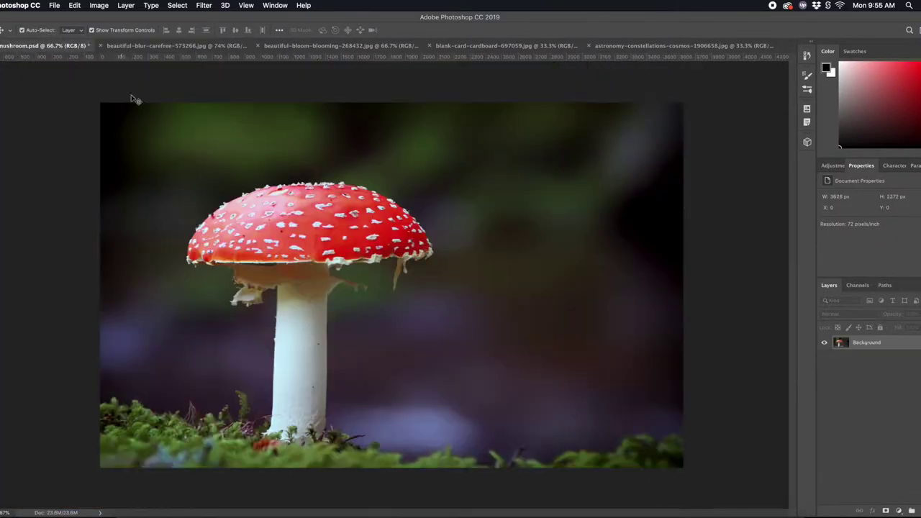
{"action": "left_click_drag", "start_coordinate": [70, 27], "coordinate": [265, 179]}
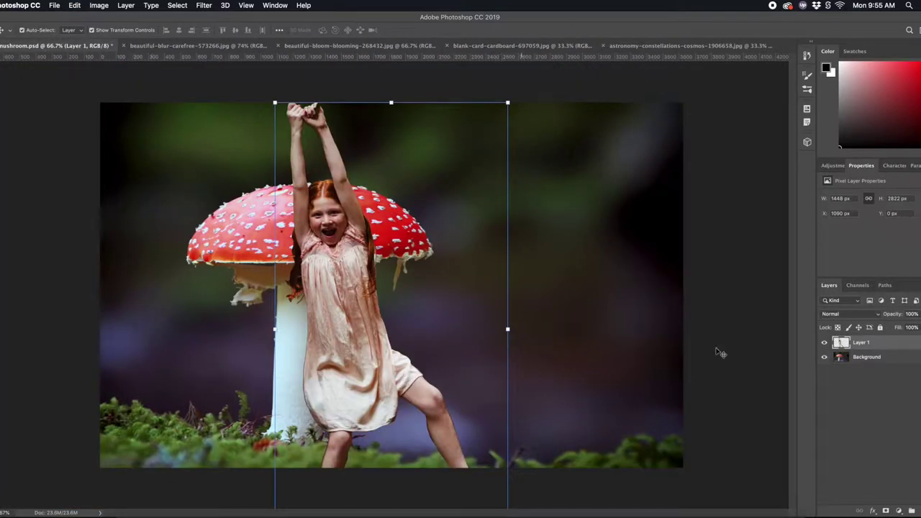
{"action": "right_click", "coordinate": [883, 344]}
{"action": "left_click", "coordinate": [823, 228]}
Scale the girl small beside the toadstool stem and commit, then show the gift-tags photo.
{"action": "mouse_move", "coordinate": [336, 122]}
{"action": "left_mouse_down"}
{"action": "mouse_move", "coordinate": [405, 162]}
{"action": "mouse_move", "coordinate": [424, 146]}
{"action": "left_mouse_up"}
{"action": "mouse_move", "coordinate": [610, 120]}
{"action": "left_mouse_down"}
{"action": "mouse_move", "coordinate": [494, 327]}
{"action": "mouse_move", "coordinate": [500, 303]}
{"action": "left_mouse_up"}
{"action": "left_click_drag", "start_coordinate": [538, 250], "coordinate": [516, 312]}
{"action": "left_click_drag", "start_coordinate": [464, 387], "coordinate": [458, 364]}
{"action": "left_click_drag", "start_coordinate": [501, 285], "coordinate": [495, 290]}
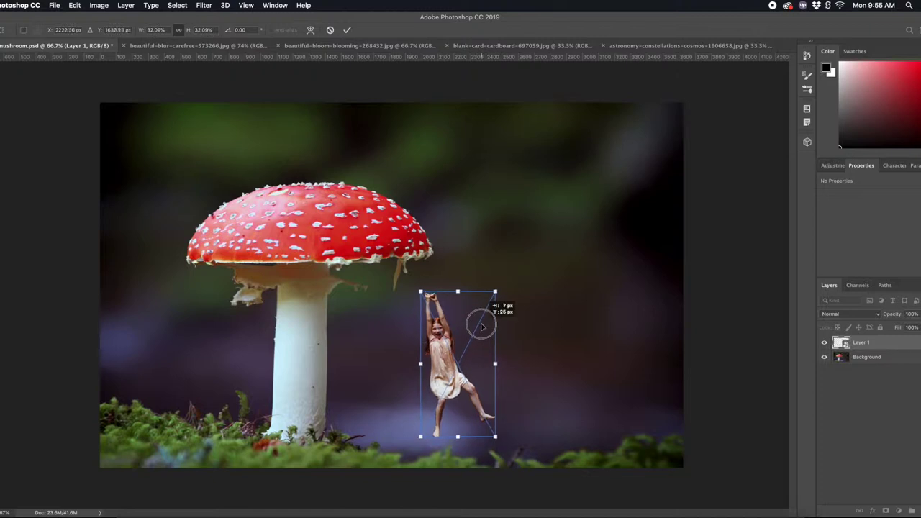
{"action": "key", "text": "Return"}
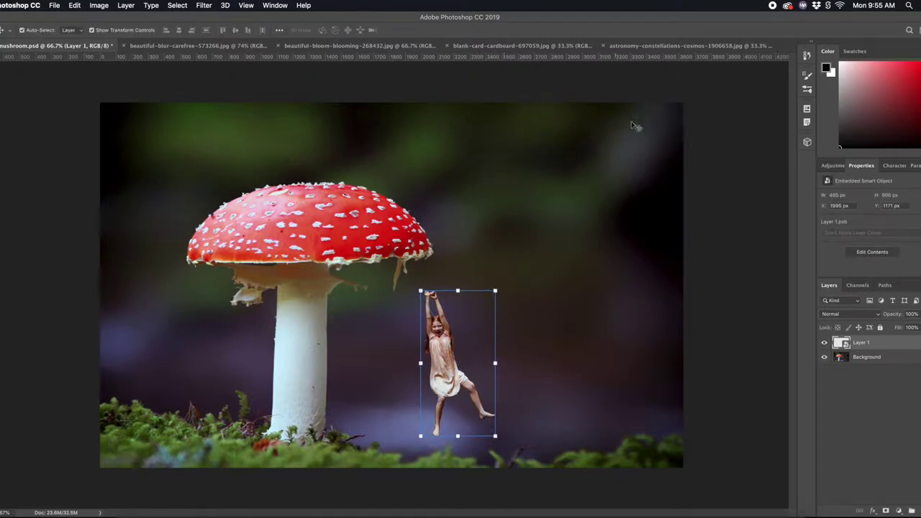
{"action": "left_click", "coordinate": [482, 46]}
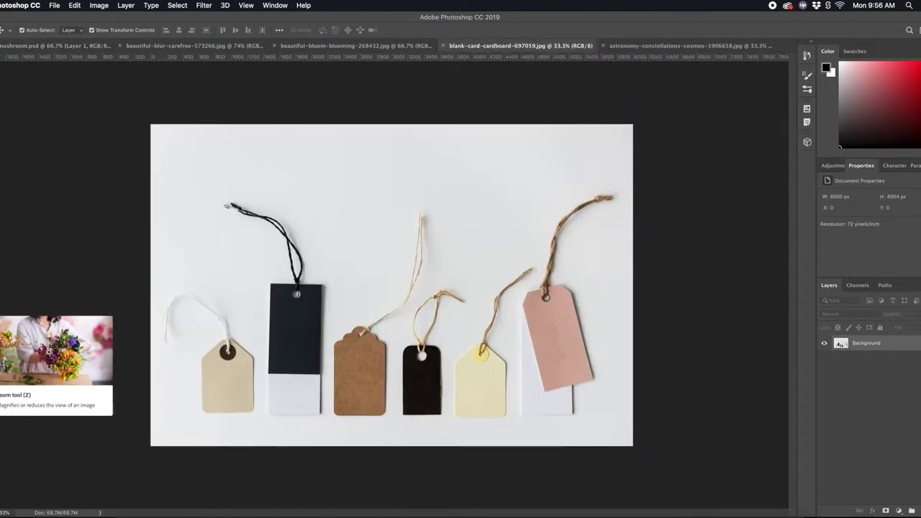
Zoom in on the tags and lasso the thin string above the brown tag.
{"action": "left_click", "coordinate": [2, 310]}
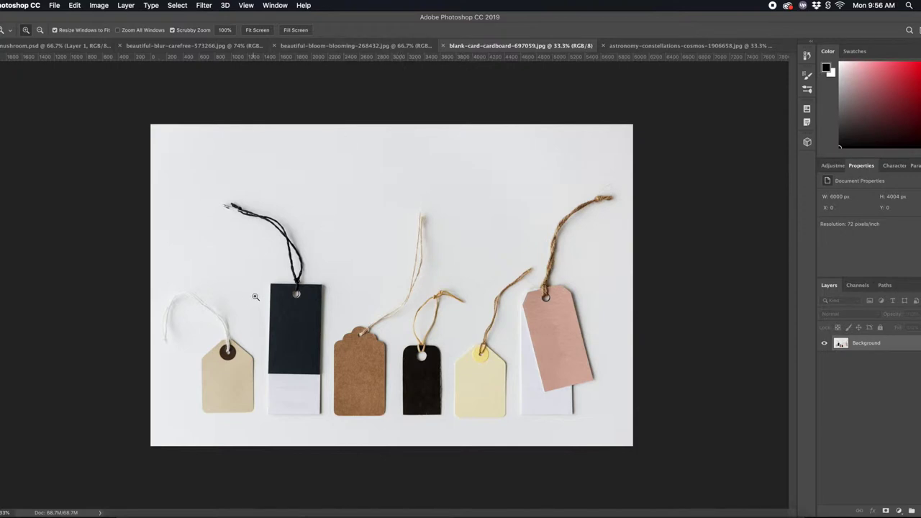
{"action": "left_click_drag", "start_coordinate": [401, 308], "coordinate": [428, 310]}
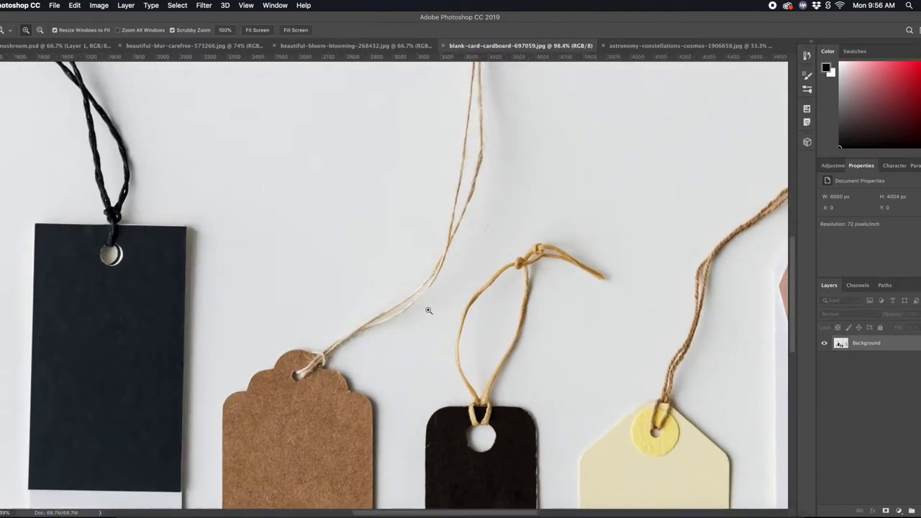
{"action": "key", "text": "l"}
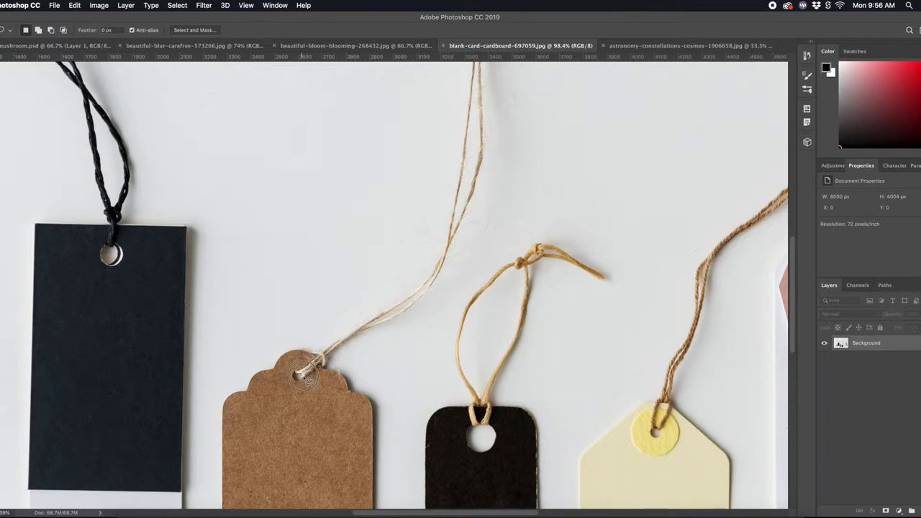
{"action": "mouse_move", "coordinate": [421, 329]}
{"action": "left_mouse_down"}
{"action": "mouse_move", "coordinate": [530, 91]}
{"action": "mouse_move", "coordinate": [378, 249]}
{"action": "mouse_move", "coordinate": [311, 344]}
{"action": "left_mouse_up"}
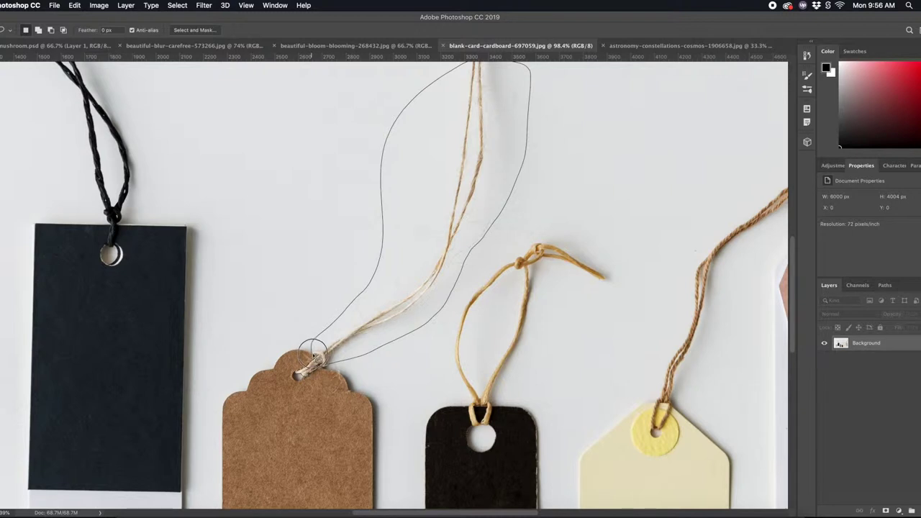
{"action": "left_click_drag", "start_coordinate": [327, 361], "coordinate": [334, 359]}
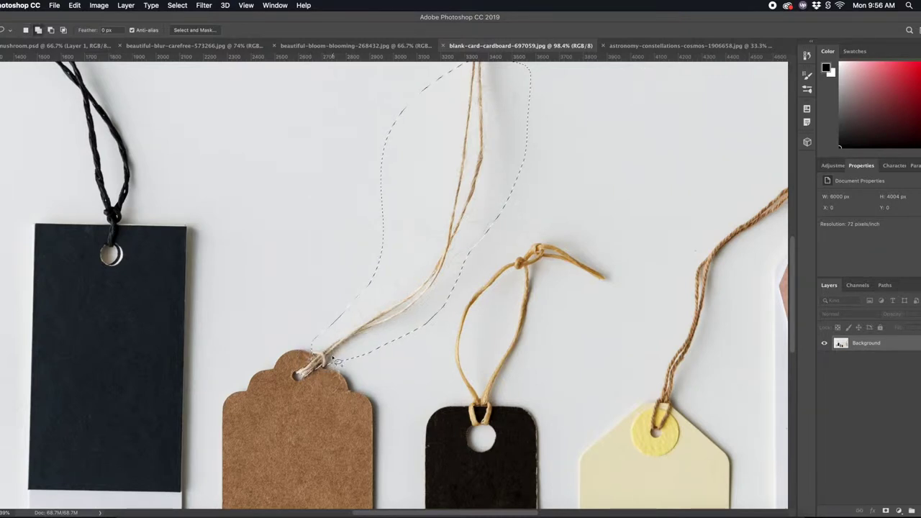
Shift-add the knot and the rest of the string to the selection.
{"action": "key", "text": "shift"}
{"action": "mouse_move", "coordinate": [284, 329]}
{"action": "left_mouse_down"}
{"action": "mouse_move", "coordinate": [365, 341]}
{"action": "mouse_move", "coordinate": [327, 340]}
{"action": "mouse_move", "coordinate": [327, 330]}
{"action": "left_mouse_up"}
{"action": "mouse_move", "coordinate": [321, 369]}
{"action": "left_mouse_down"}
{"action": "mouse_move", "coordinate": [367, 350]}
{"action": "mouse_move", "coordinate": [494, 221]}
{"action": "left_mouse_up"}
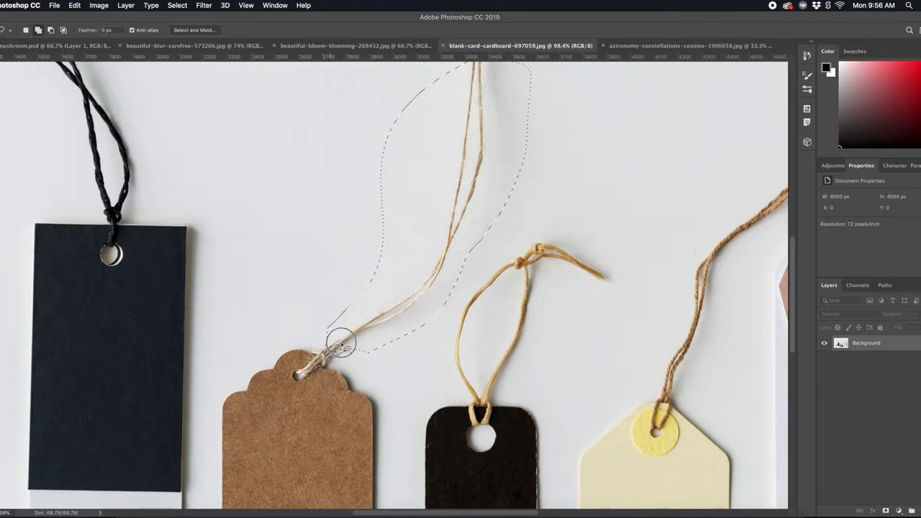
{"action": "scroll", "coordinate": [346, 338], "scroll_direction": "up", "scroll_amount": 5}
{"action": "left_click_drag", "start_coordinate": [526, 229], "coordinate": [432, 237]}
Copy the string and paste it into mushroom.psd as a new layer.
{"action": "key", "text": "ctrl+c"}
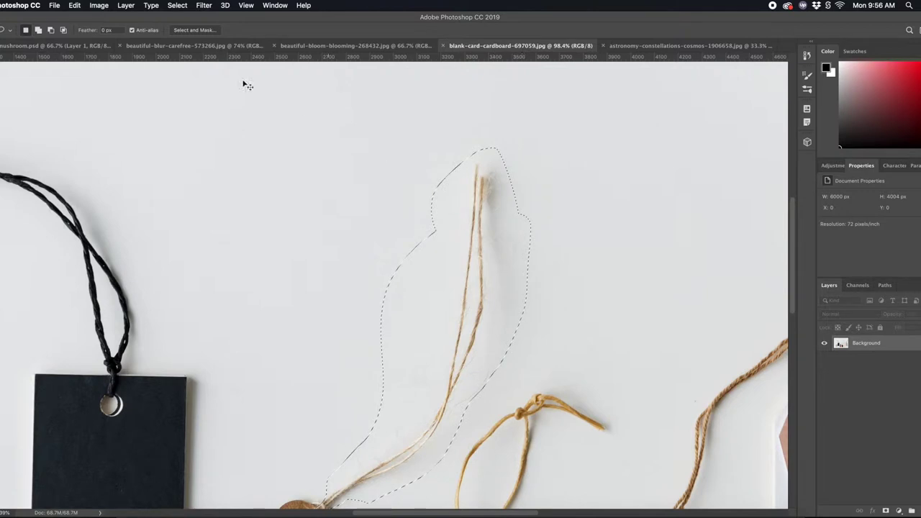
{"action": "left_click", "coordinate": [54, 46]}
{"action": "key", "text": "ctrl+v"}
Set the string layer's blend mode to Multiply.
{"action": "left_click", "coordinate": [867, 315]}
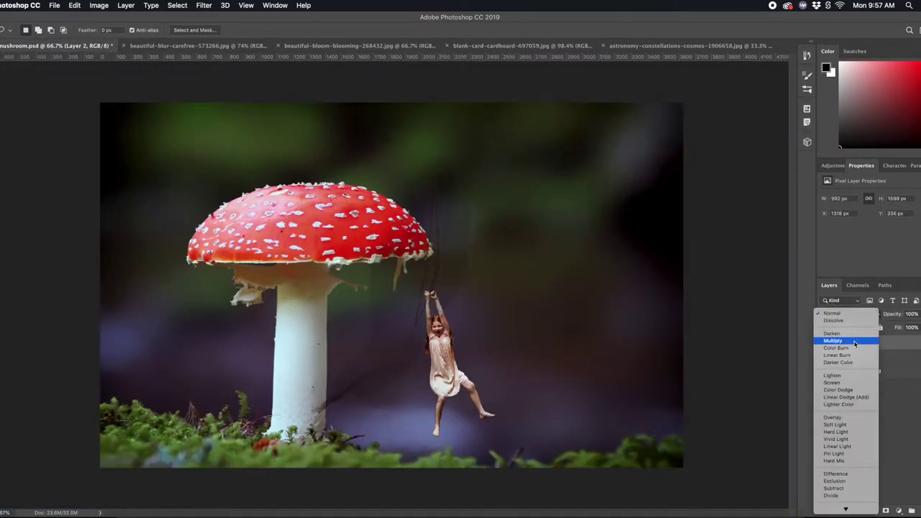
{"action": "left_click", "coordinate": [854, 341]}
{"action": "left_click", "coordinate": [852, 314]}
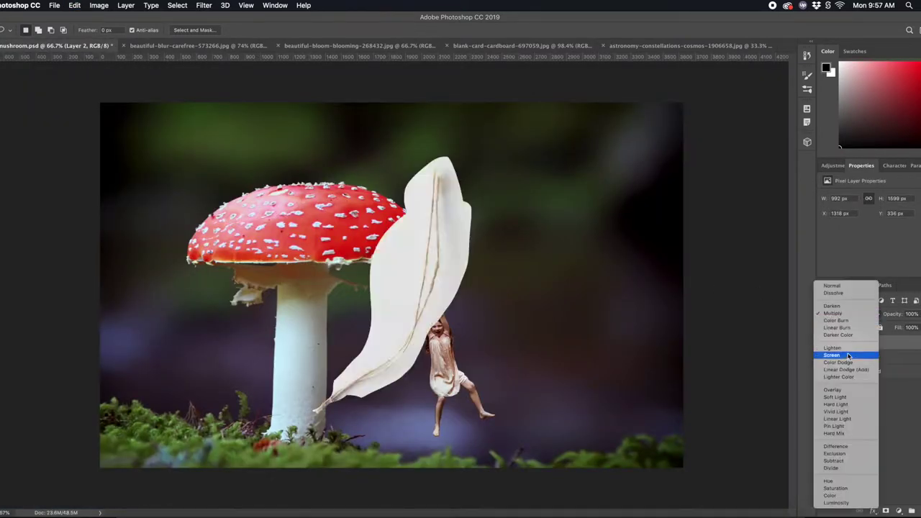
{"action": "left_click", "coordinate": [835, 314]}
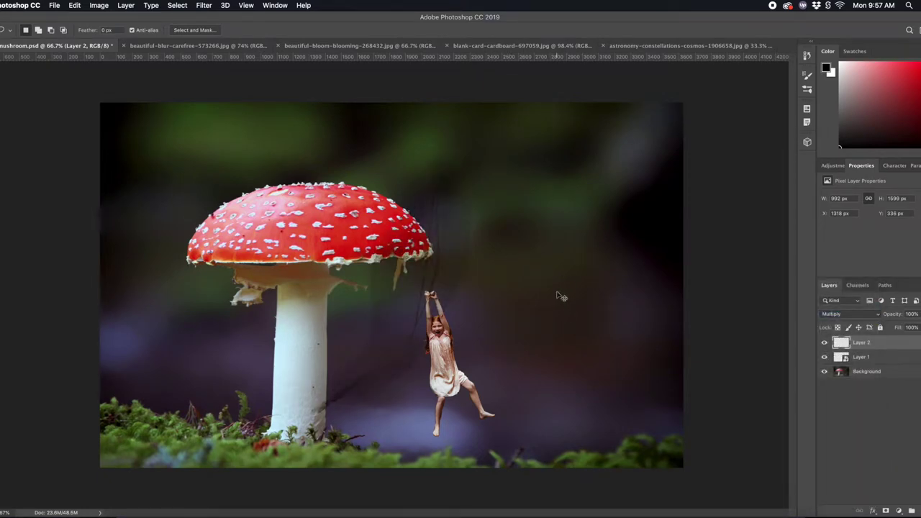
Apply Levels with a white-point eyedropper and raised black input, then rotate the string diagonally.
{"action": "key", "text": "ctrl+l"}
{"action": "left_click_drag", "start_coordinate": [65, 269], "coordinate": [119, 268]}
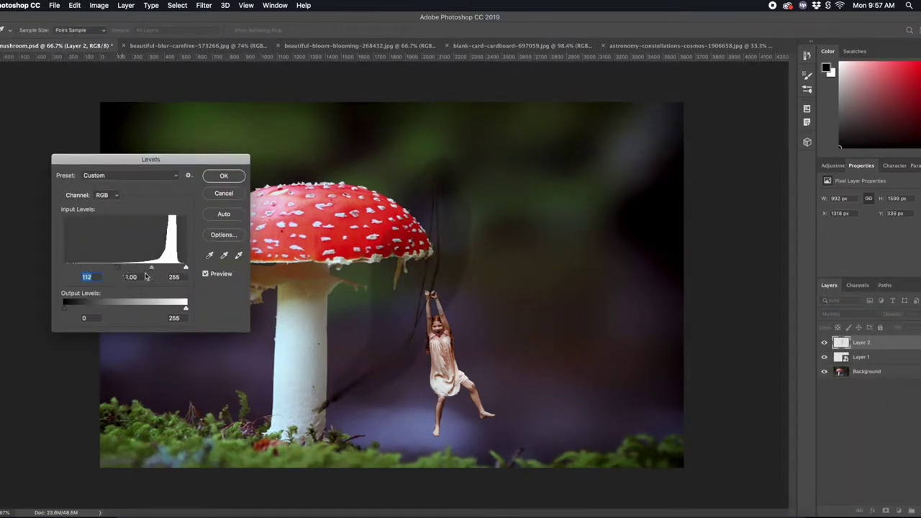
{"action": "left_click", "coordinate": [452, 273]}
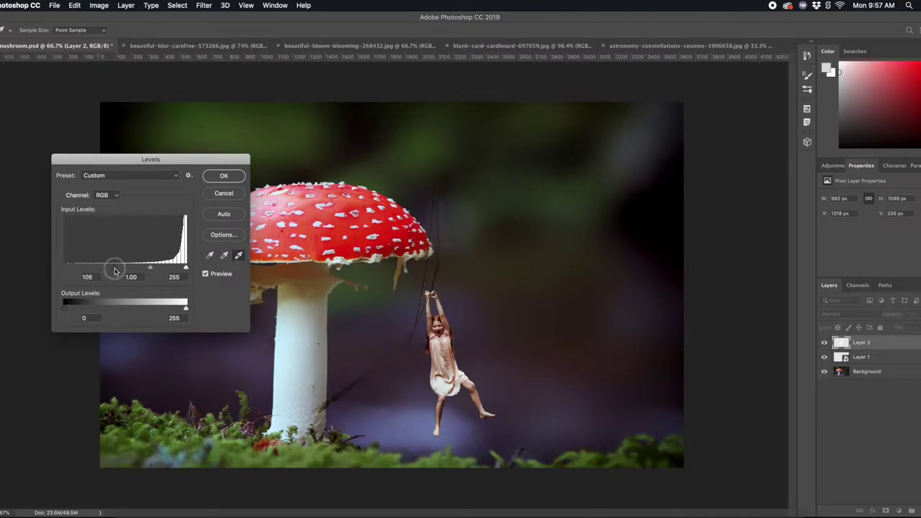
{"action": "left_click_drag", "start_coordinate": [91, 271], "coordinate": [92, 268]}
{"action": "left_click", "coordinate": [223, 177]}
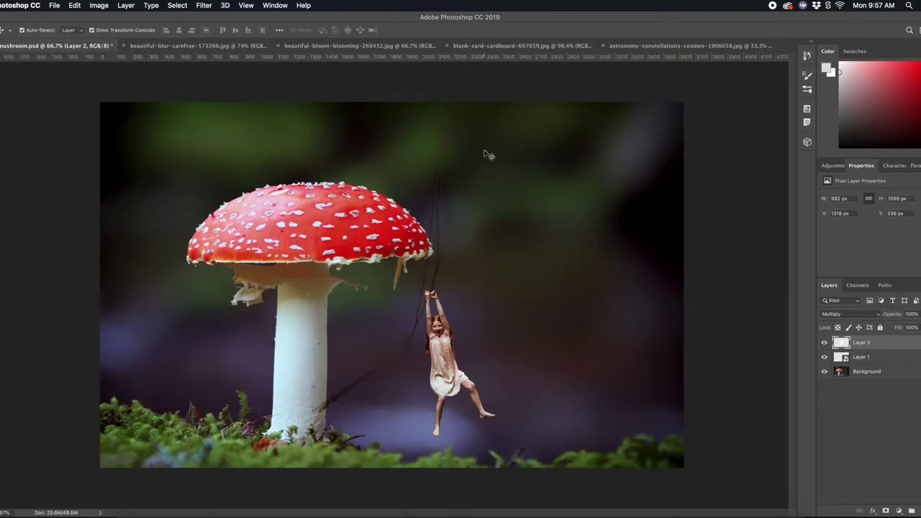
{"action": "mouse_move", "coordinate": [477, 149]}
{"action": "left_mouse_down"}
{"action": "mouse_move", "coordinate": [391, 135]}
{"action": "mouse_move", "coordinate": [402, 134]}
{"action": "left_mouse_up"}
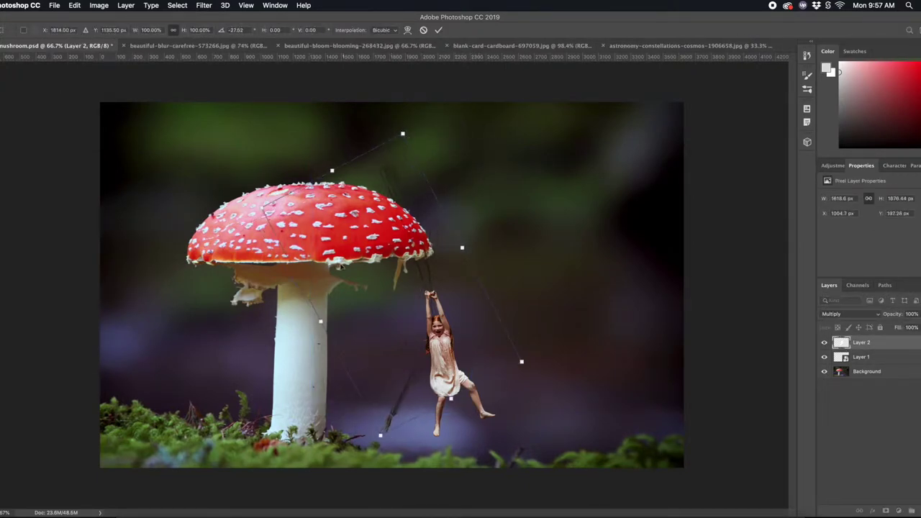
Position the rotated twine so it hangs from the toadstool cap's edge to the girl's hands.
{"action": "left_click_drag", "start_coordinate": [426, 353], "coordinate": [400, 292]}
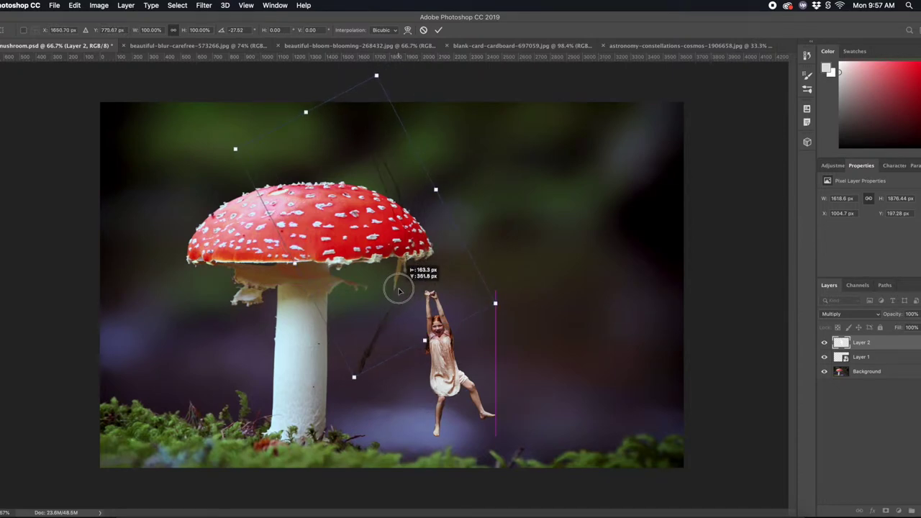
{"action": "mouse_move", "coordinate": [388, 193]}
{"action": "left_mouse_down"}
{"action": "mouse_move", "coordinate": [418, 236]}
{"action": "mouse_move", "coordinate": [434, 161]}
{"action": "left_mouse_up"}
{"action": "left_click_drag", "start_coordinate": [420, 283], "coordinate": [446, 285]}
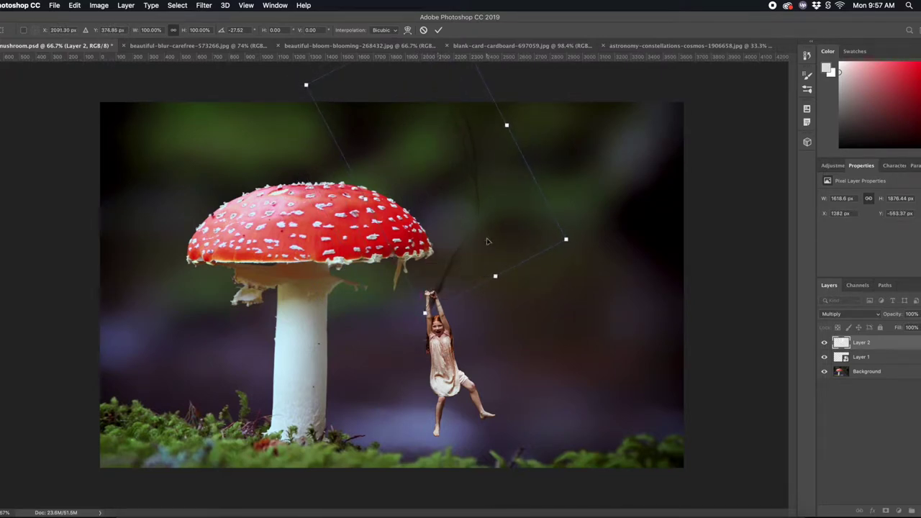
{"action": "left_click", "coordinate": [438, 29]}
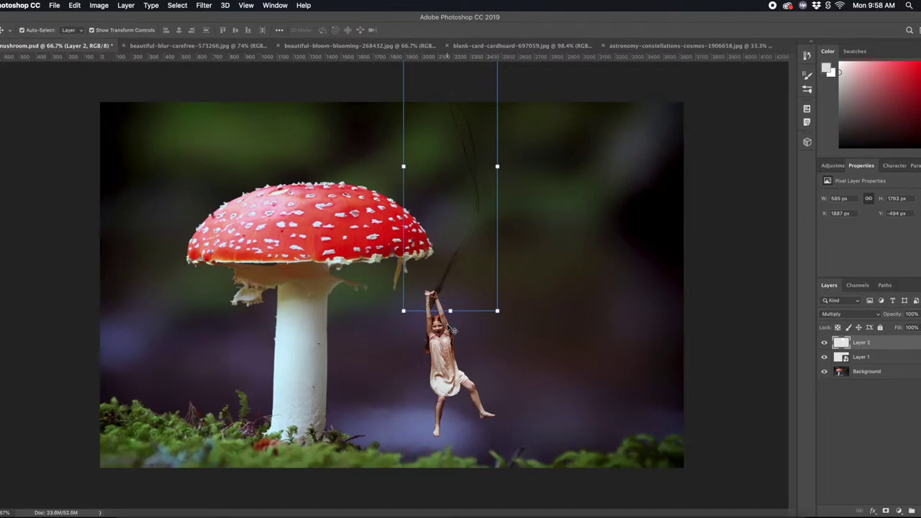
In the gift-tags photo, lasso the twisted twine above the pink tag.
{"action": "left_click", "coordinate": [488, 47]}
{"action": "scroll", "coordinate": [569, 372], "scroll_direction": "down", "scroll_amount": 5}
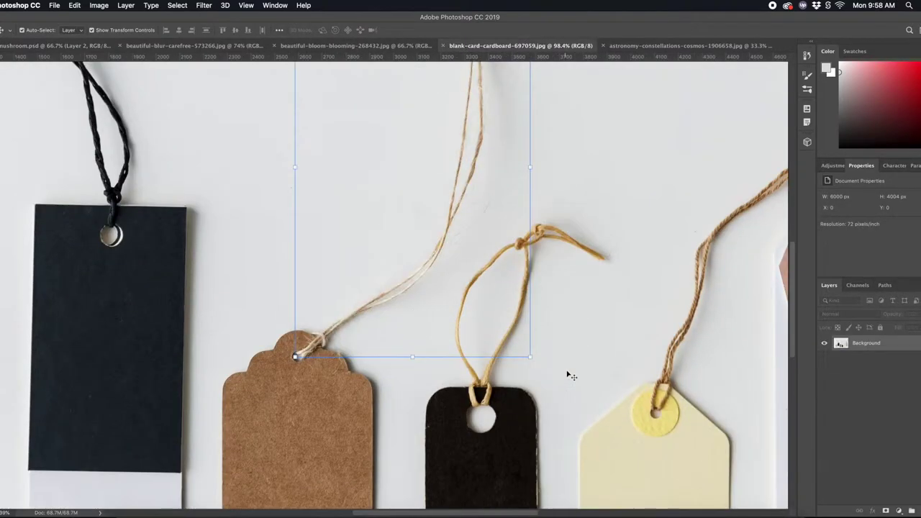
{"action": "scroll", "coordinate": [565, 374], "scroll_direction": "right", "scroll_amount": 5}
{"action": "scroll", "coordinate": [565, 374], "scroll_direction": "right", "scroll_amount": 3}
{"action": "scroll", "coordinate": [564, 374], "scroll_direction": "up", "scroll_amount": 5}
{"action": "scroll", "coordinate": [565, 375], "scroll_direction": "right", "scroll_amount": 3}
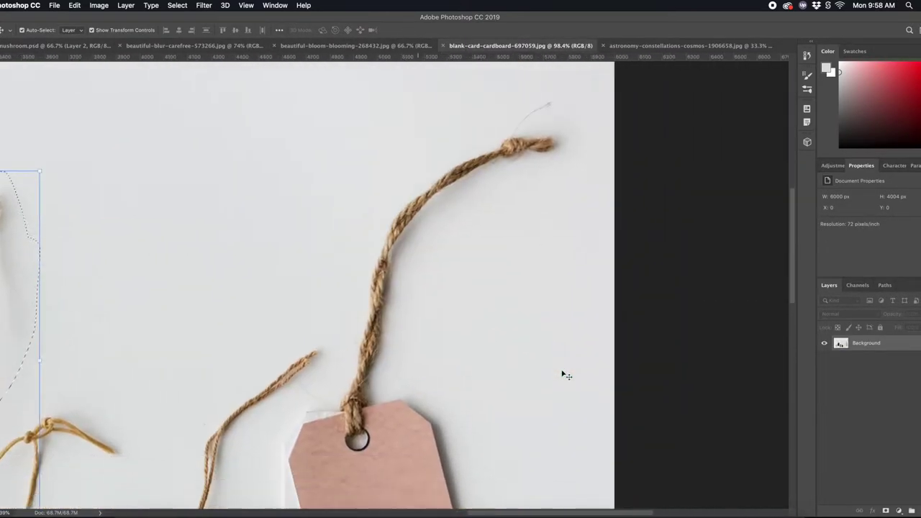
{"action": "key", "text": "l"}
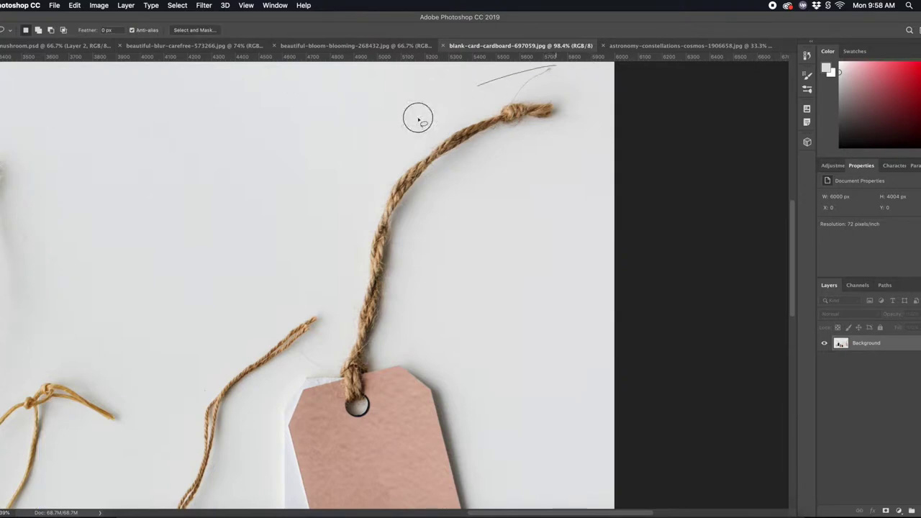
{"action": "left_click_drag", "start_coordinate": [418, 119], "coordinate": [589, 82]}
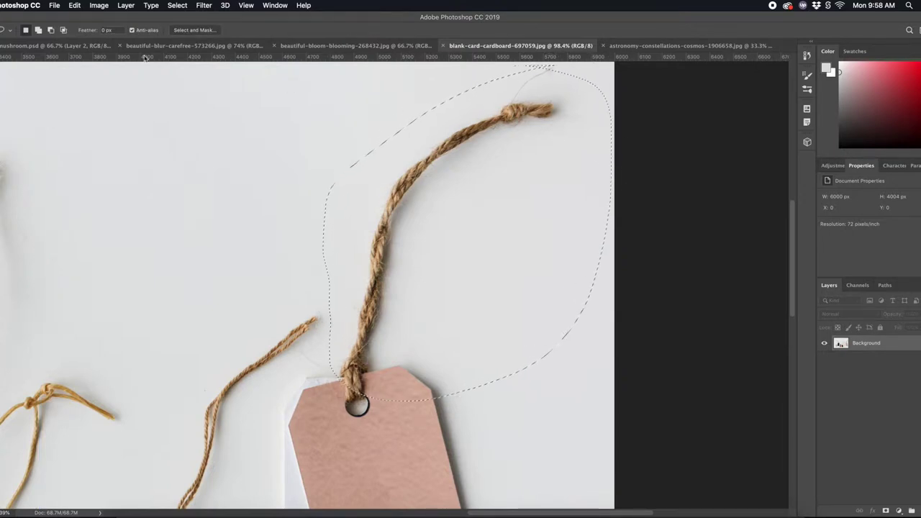
Copy the twine and paste it into mushroom.psd as Layer 3.
{"action": "key", "text": "ctrl+c"}
{"action": "left_click", "coordinate": [58, 46]}
{"action": "key", "text": "ctrl+v"}
{"action": "left_click", "coordinate": [846, 316]}
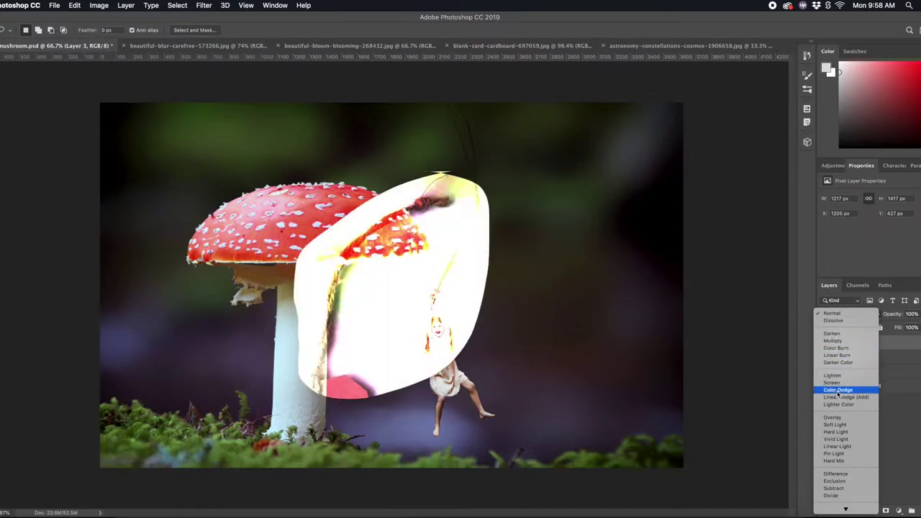
Rotate the card layer about 117° and move it up-left over the mushroom.
{"action": "left_click", "coordinate": [835, 446]}
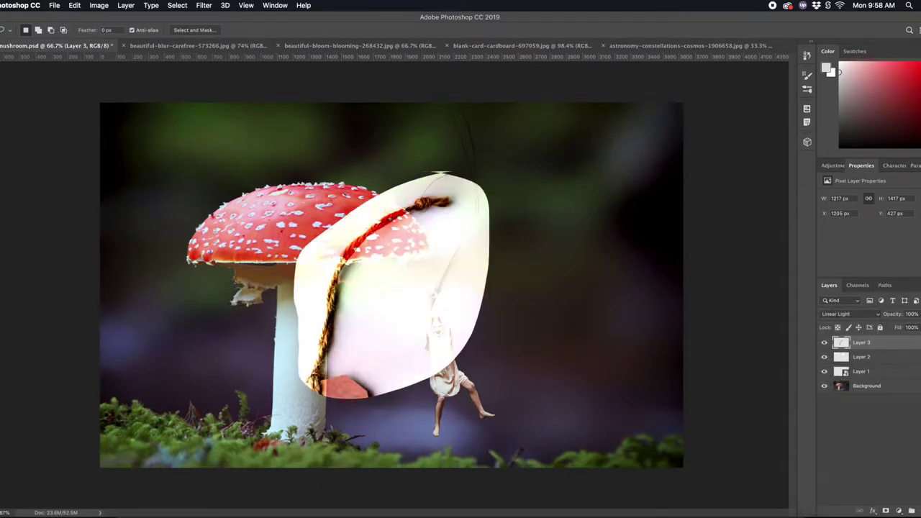
{"action": "key", "text": "v"}
{"action": "mouse_move", "coordinate": [495, 165]}
{"action": "left_mouse_down"}
{"action": "mouse_move", "coordinate": [441, 391]}
{"action": "mouse_move", "coordinate": [432, 391]}
{"action": "left_mouse_up"}
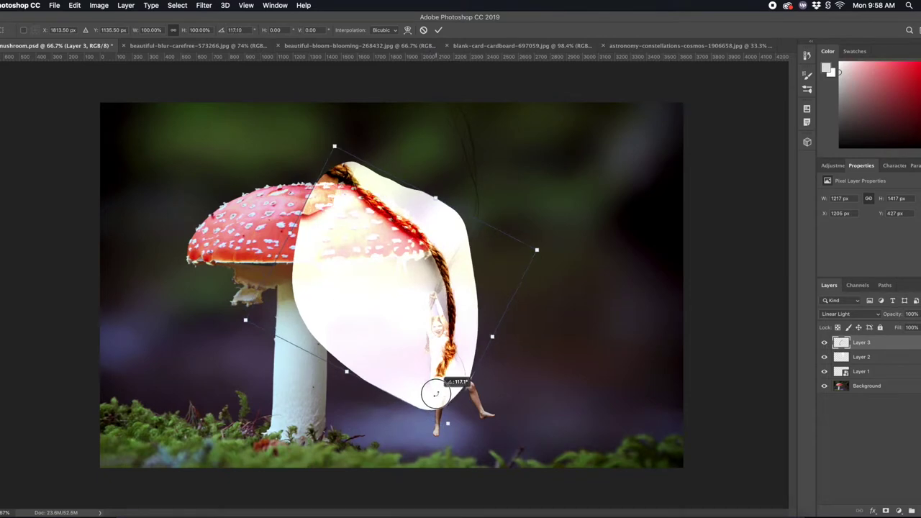
{"action": "left_click_drag", "start_coordinate": [453, 308], "coordinate": [437, 269]}
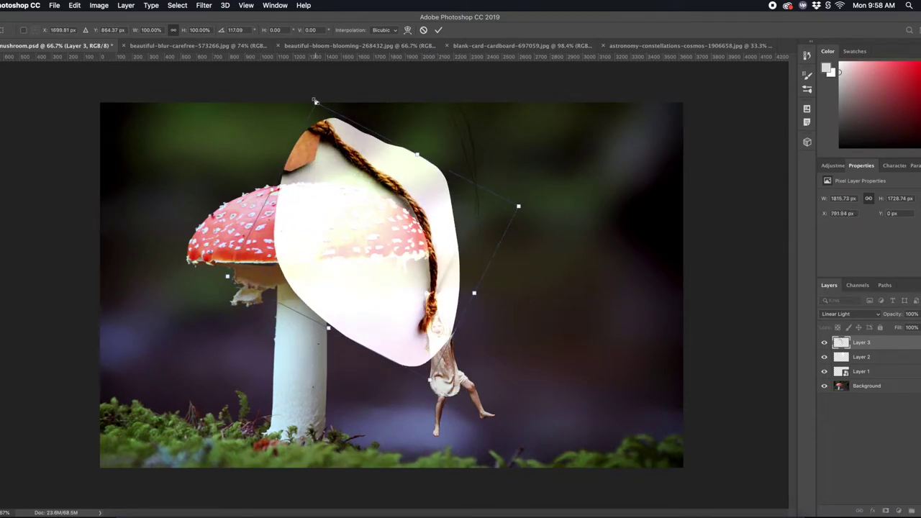
{"action": "key", "text": "Return"}
Set the card layer to Normal blending and convert it to a smart object.
{"action": "right_click", "coordinate": [913, 344]}
{"action": "key", "text": "Escape"}
{"action": "left_click", "coordinate": [845, 314]}
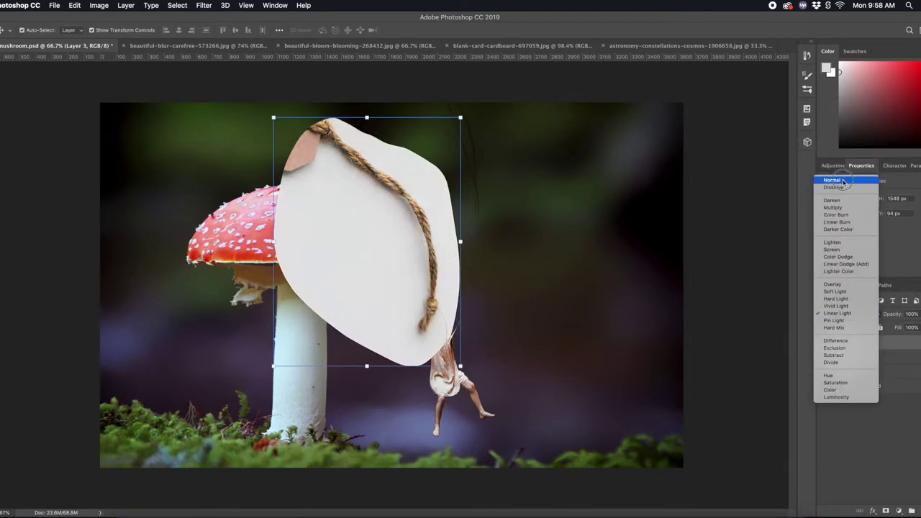
{"action": "left_click", "coordinate": [843, 180]}
{"action": "right_click", "coordinate": [910, 344]}
{"action": "left_click", "coordinate": [719, 304]}
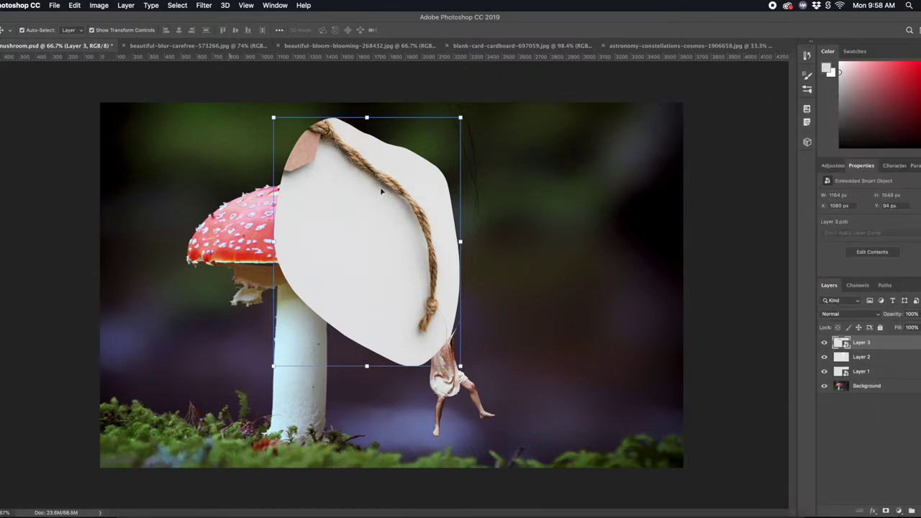
{"action": "left_click", "coordinate": [868, 315]}
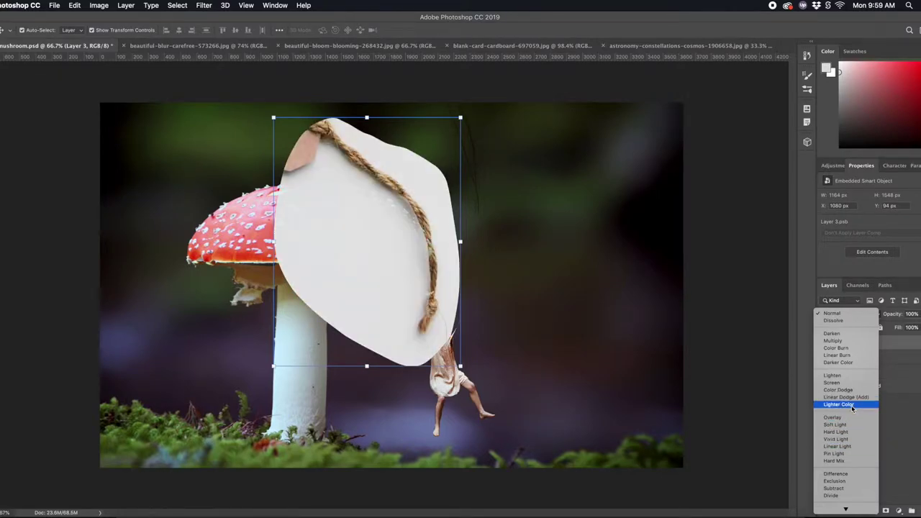
{"action": "left_click", "coordinate": [831, 314]}
{"action": "left_click", "coordinate": [15, 99]}
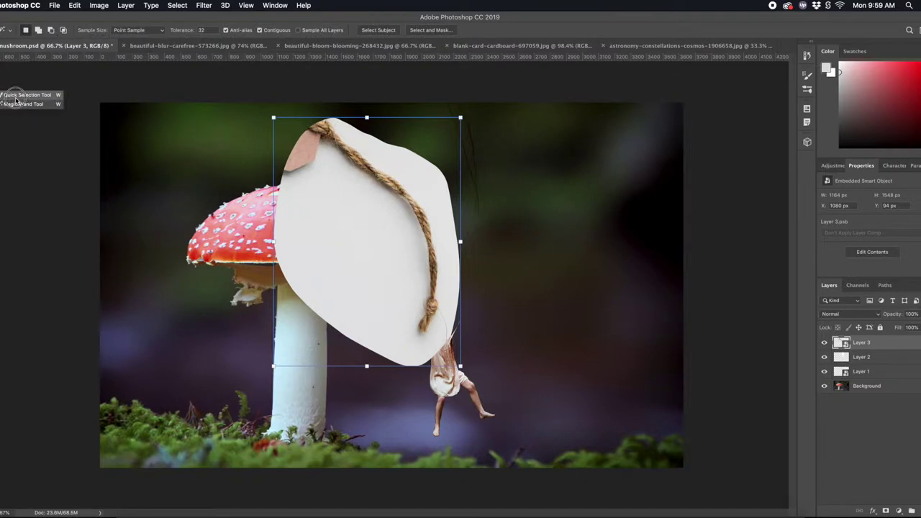
Select the rope on the card with Quick Selection and Select Subject.
{"action": "left_click", "coordinate": [16, 95]}
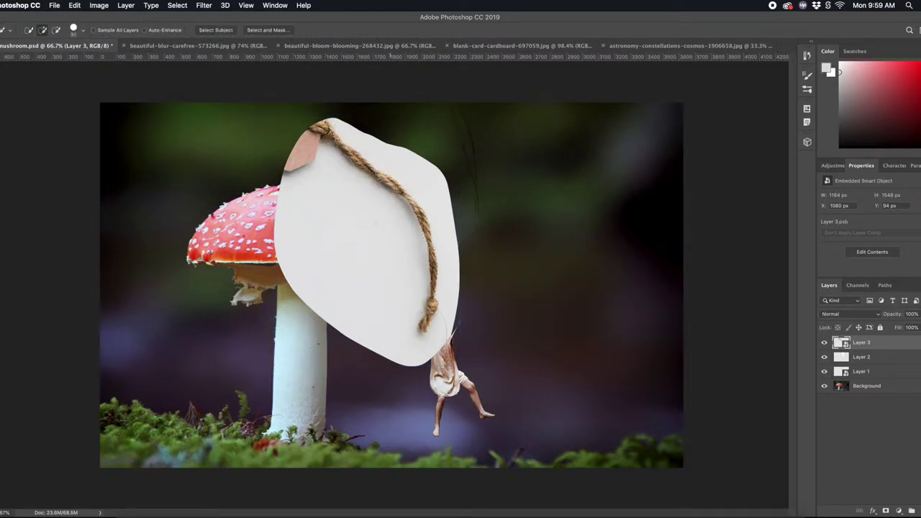
{"action": "left_click_drag", "start_coordinate": [377, 273], "coordinate": [359, 234]}
{"action": "key", "text": "super+d"}
{"action": "left_click", "coordinate": [12, 99]}
{"action": "left_click", "coordinate": [12, 100]}
{"action": "left_click", "coordinate": [353, 263]}
{"action": "left_click", "coordinate": [216, 30]}
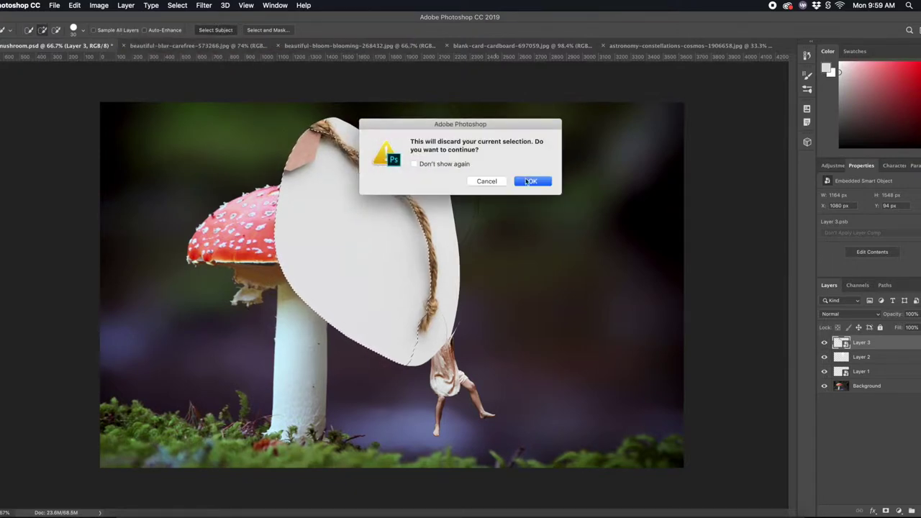
{"action": "left_click", "coordinate": [487, 182]}
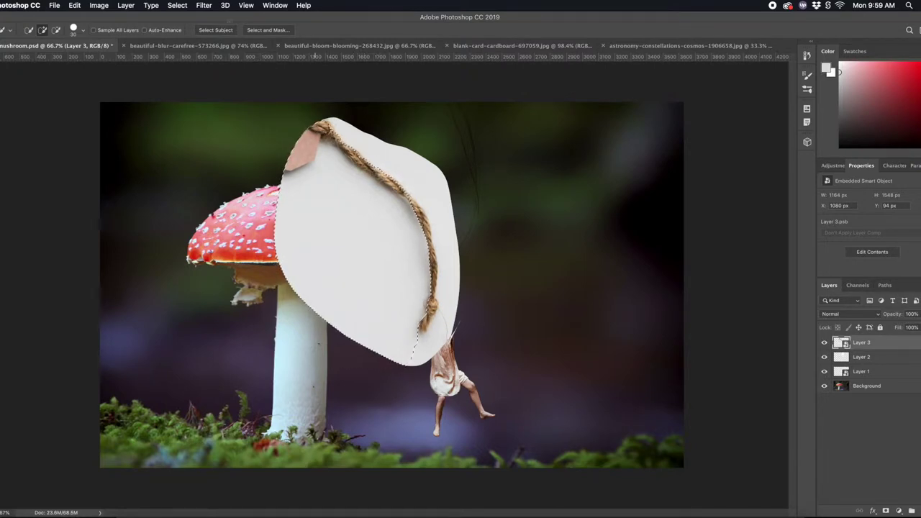
{"action": "left_click", "coordinate": [215, 31]}
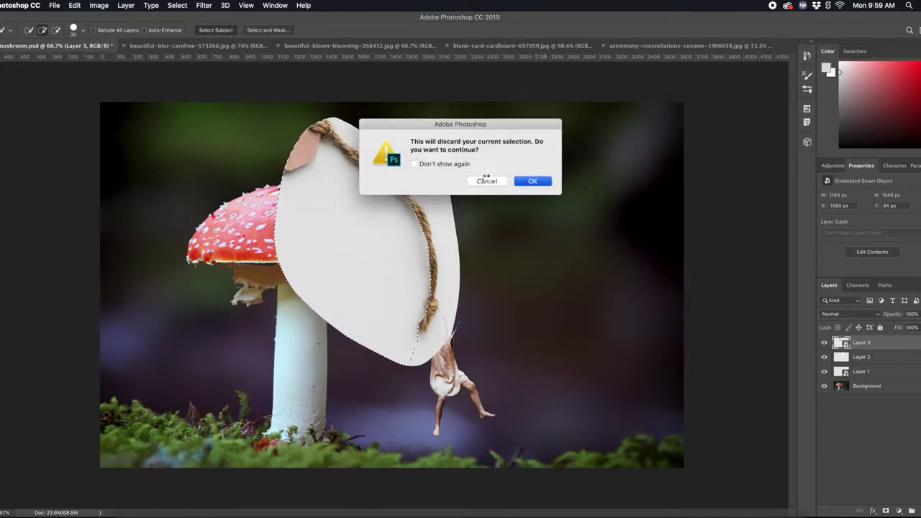
{"action": "left_click", "coordinate": [485, 182]}
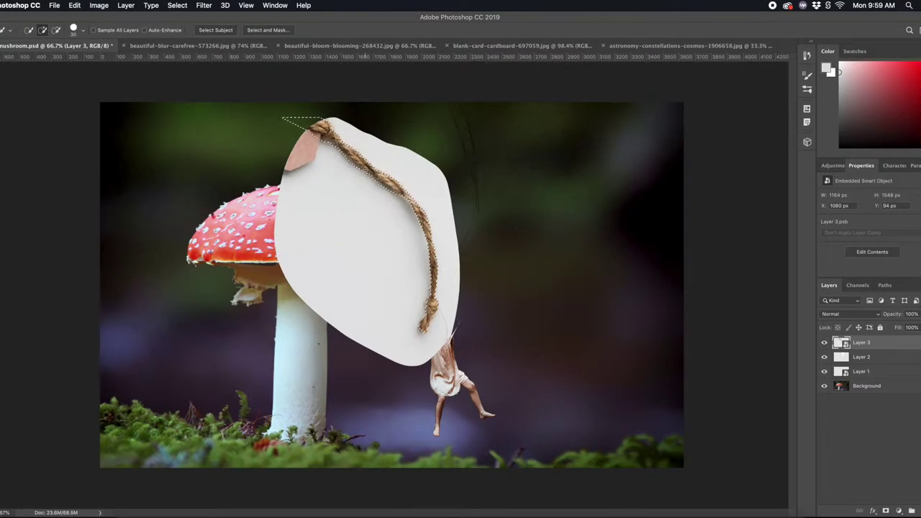
Zoom in on the rope and lasso a missed area into the selection.
{"action": "key", "text": "z"}
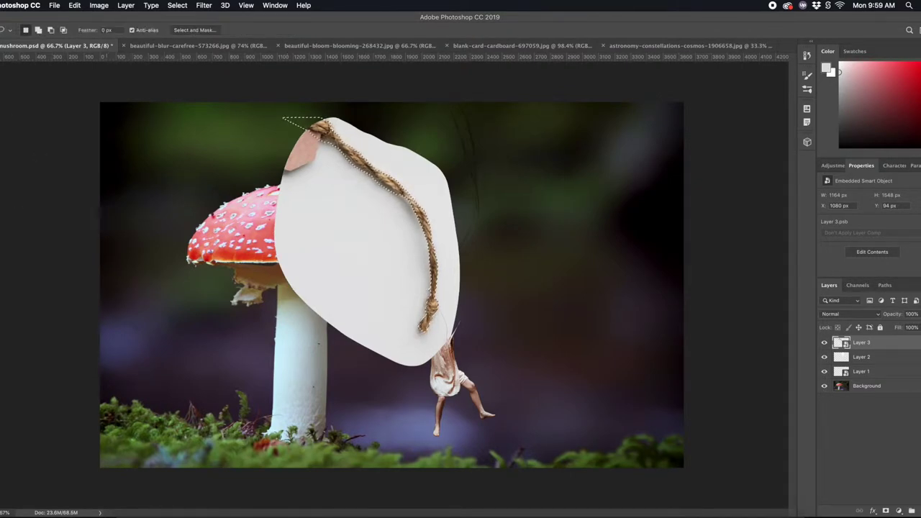
{"action": "left_click_drag", "start_coordinate": [376, 163], "coordinate": [365, 169]}
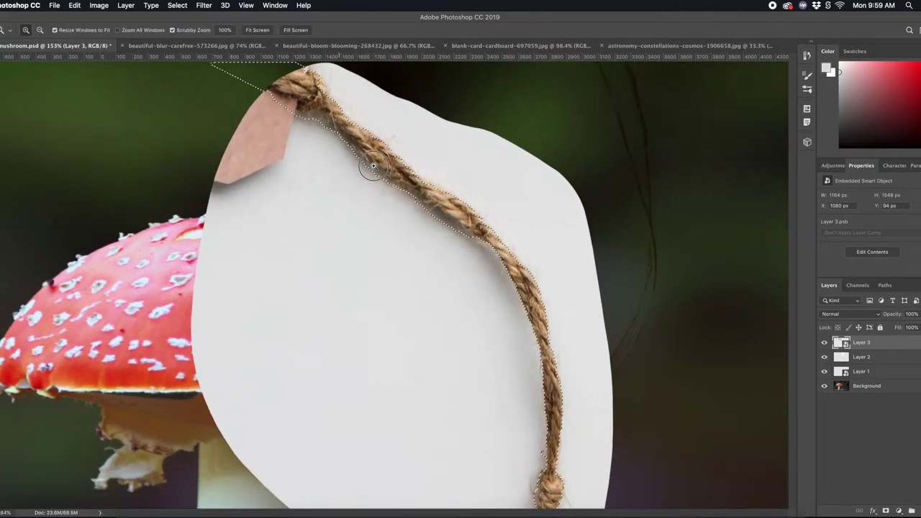
{"action": "left_click_drag", "start_coordinate": [494, 195], "coordinate": [514, 194]}
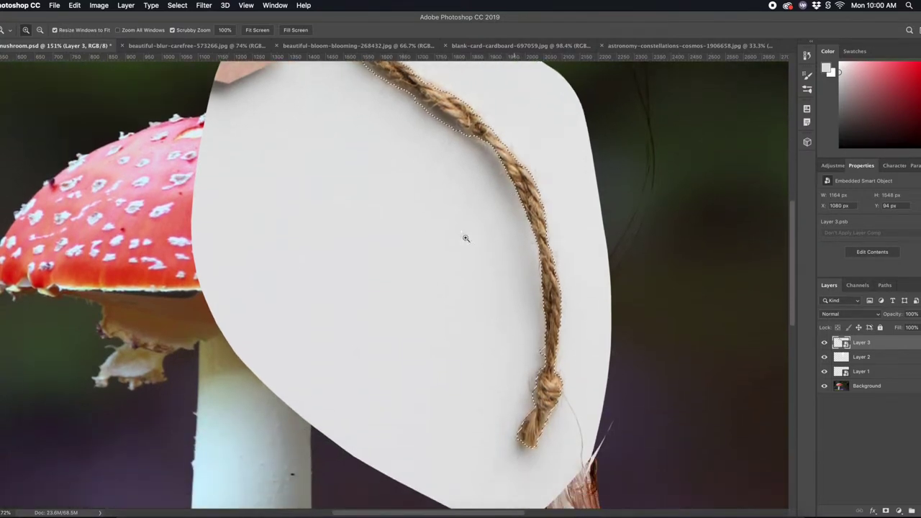
{"action": "key", "text": "l"}
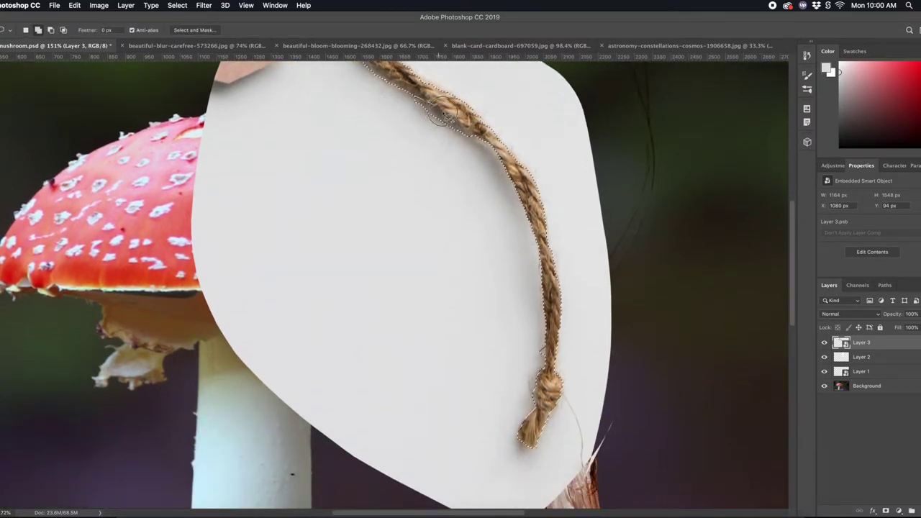
{"action": "left_click_drag", "start_coordinate": [468, 138], "coordinate": [406, 100]}
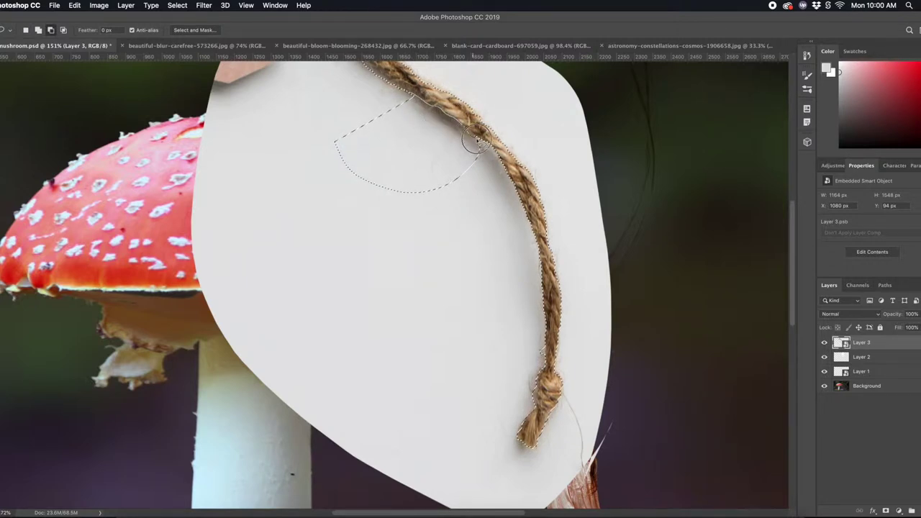
{"action": "scroll", "coordinate": [288, 119], "scroll_direction": "up", "scroll_amount": 3}
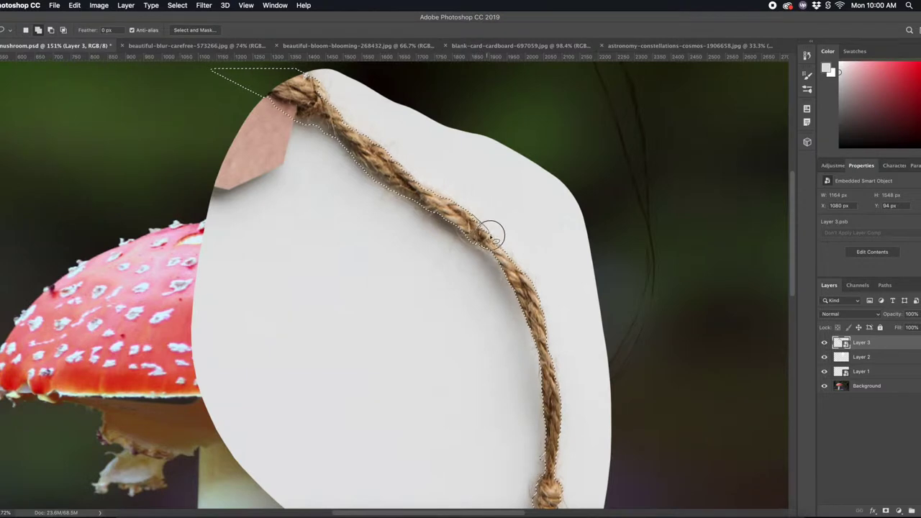
{"action": "key", "text": "ctrl+d"}
{"action": "scroll", "coordinate": [541, 272], "scroll_direction": "down", "scroll_amount": 2}
{"action": "key", "text": "ctrl+shift+d"}
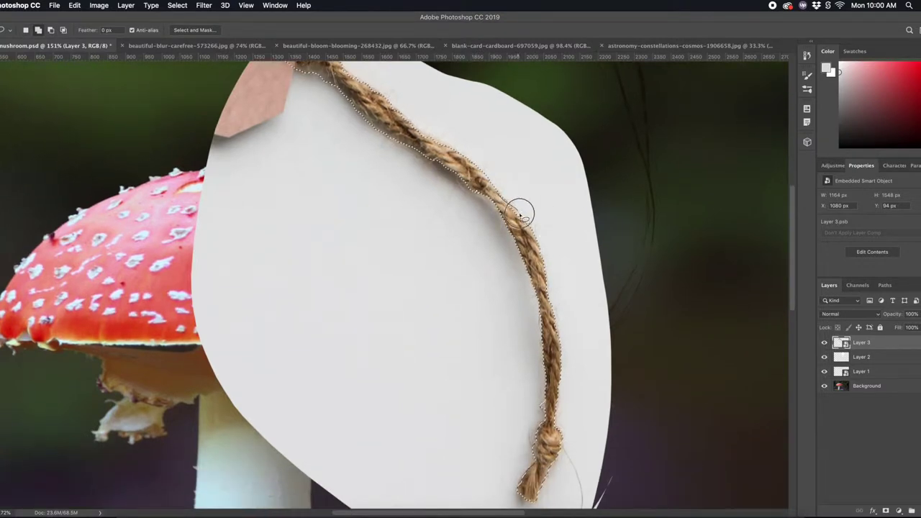
Clean up the selection around the knot and copy the rope to a new layer.
{"action": "key", "text": "w"}
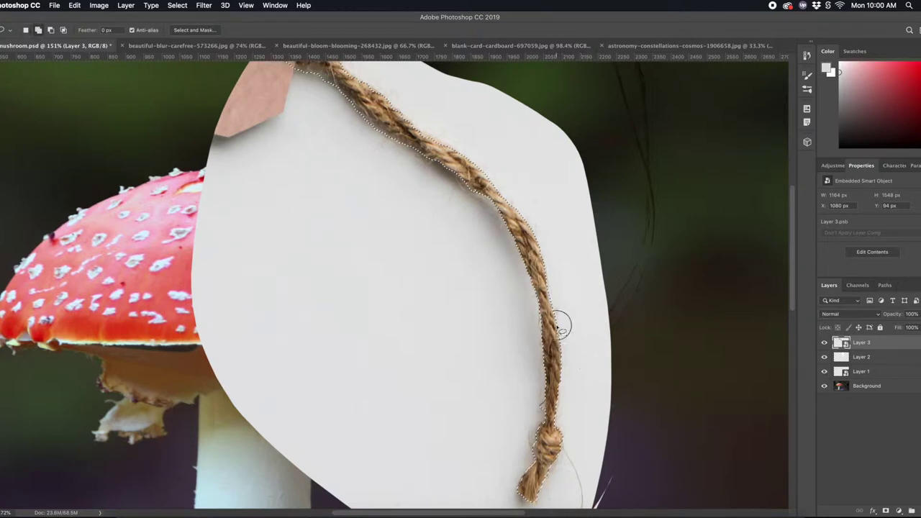
{"action": "scroll", "coordinate": [554, 320], "scroll_direction": "down", "scroll_amount": 3}
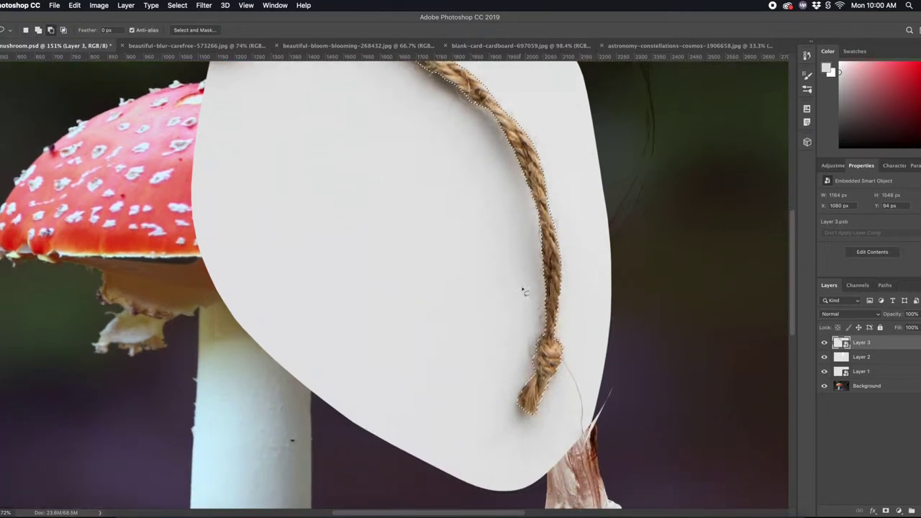
{"action": "left_click_drag", "start_coordinate": [530, 370], "coordinate": [544, 353]}
{"action": "left_click", "coordinate": [493, 327], "text": "alt"}
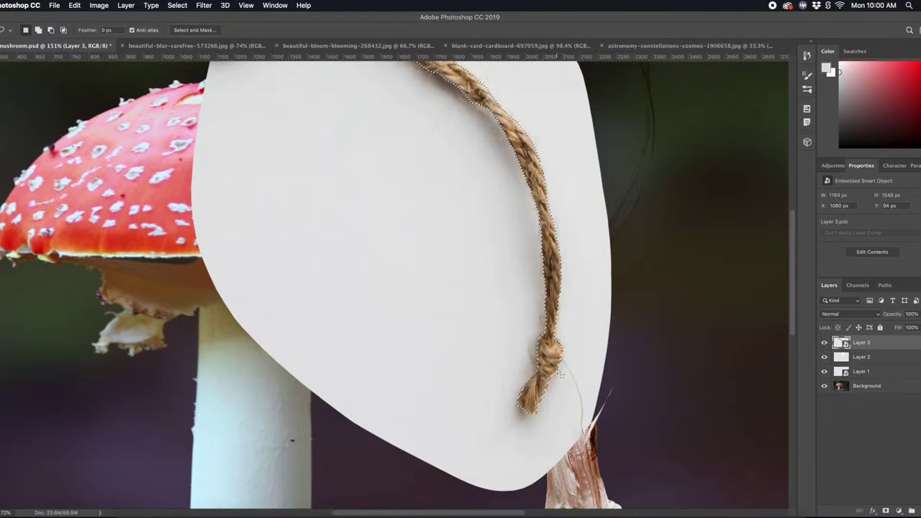
{"action": "key", "text": "z"}
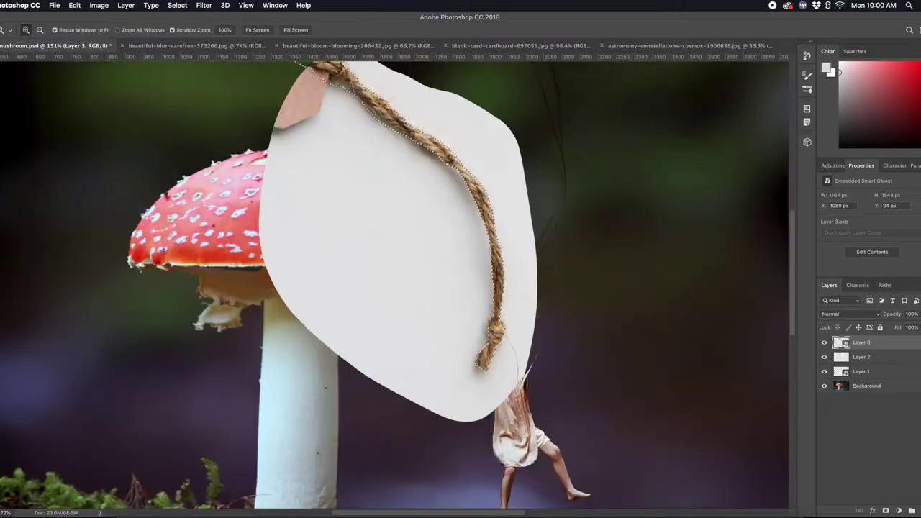
{"action": "key", "text": "ctrl+1"}
{"action": "key", "text": "ctrl+c"}
{"action": "key", "text": "ctrl+v"}
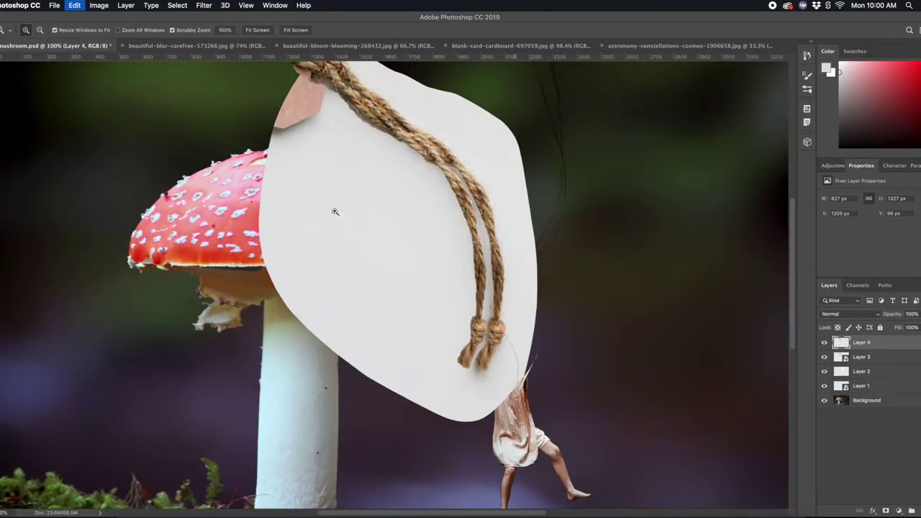
Make the rope copy a smart object, hide the card, and scale the rope to about 72% toward the hands.
{"action": "key", "text": "v"}
{"action": "right_click", "coordinate": [861, 342]}
{"action": "left_click", "coordinate": [849, 228]}
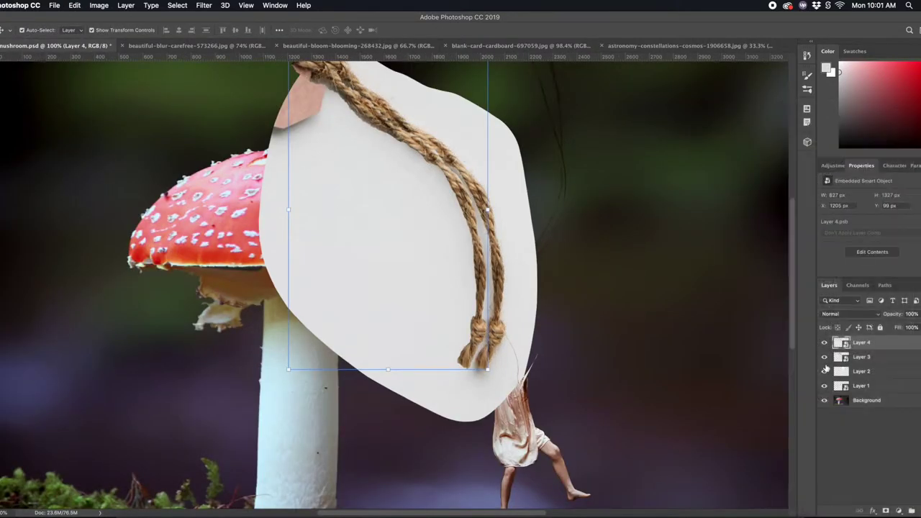
{"action": "left_click", "coordinate": [824, 357]}
{"action": "left_click_drag", "start_coordinate": [476, 206], "coordinate": [512, 253]}
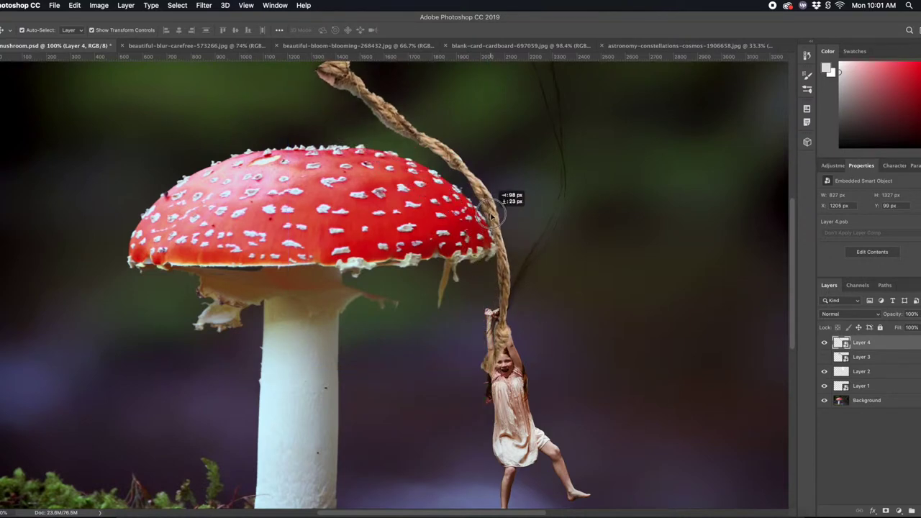
{"action": "left_click_drag", "start_coordinate": [311, 375], "coordinate": [367, 286]}
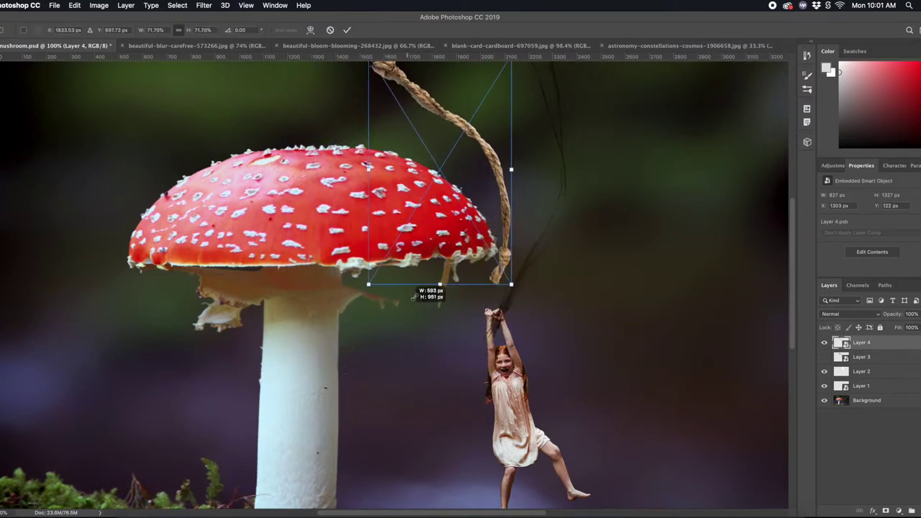
{"action": "left_click_drag", "start_coordinate": [511, 245], "coordinate": [508, 371]}
{"action": "left_click_drag", "start_coordinate": [367, 410], "coordinate": [393, 358]}
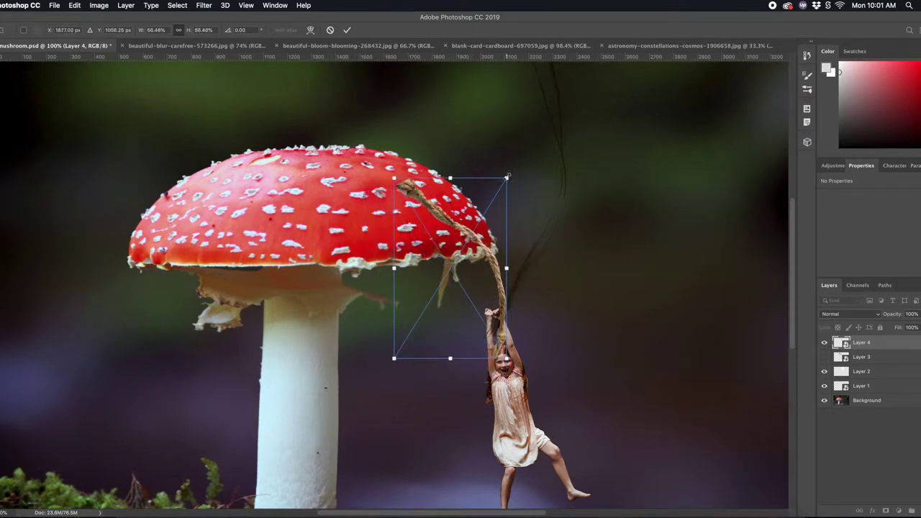
{"action": "mouse_move", "coordinate": [508, 198]}
{"action": "left_mouse_down"}
{"action": "mouse_move", "coordinate": [289, 252]}
{"action": "mouse_move", "coordinate": [429, 243]}
{"action": "left_mouse_up"}
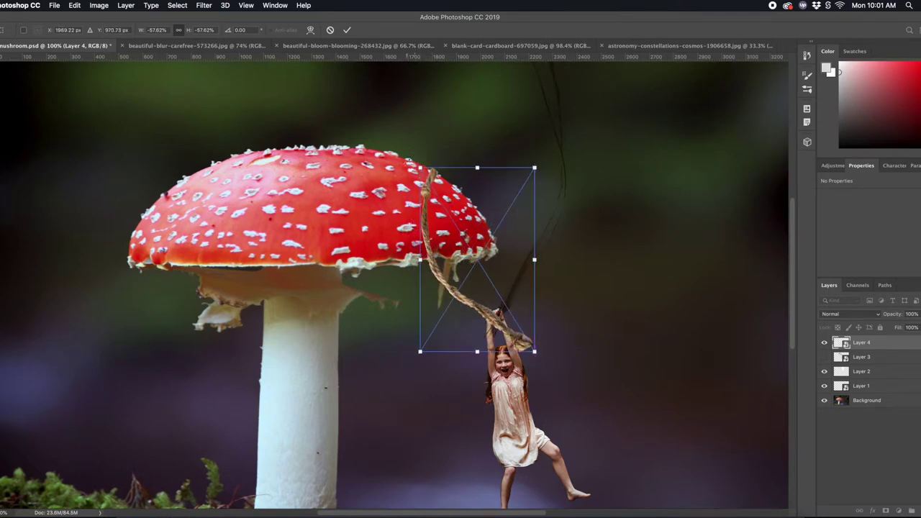
{"action": "left_click_drag", "start_coordinate": [557, 163], "coordinate": [449, 294]}
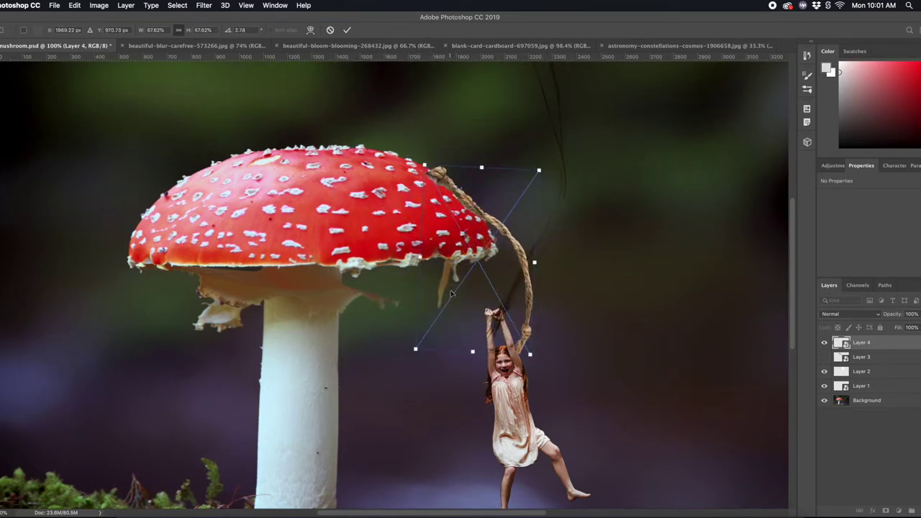
{"action": "key", "text": "Return"}
Flip the rope layer horizontally, then rotate, move and scale it to hang from the cap edge.
{"action": "left_click", "coordinate": [98, 5]}
{"action": "mouse_move", "coordinate": [119, 98]}
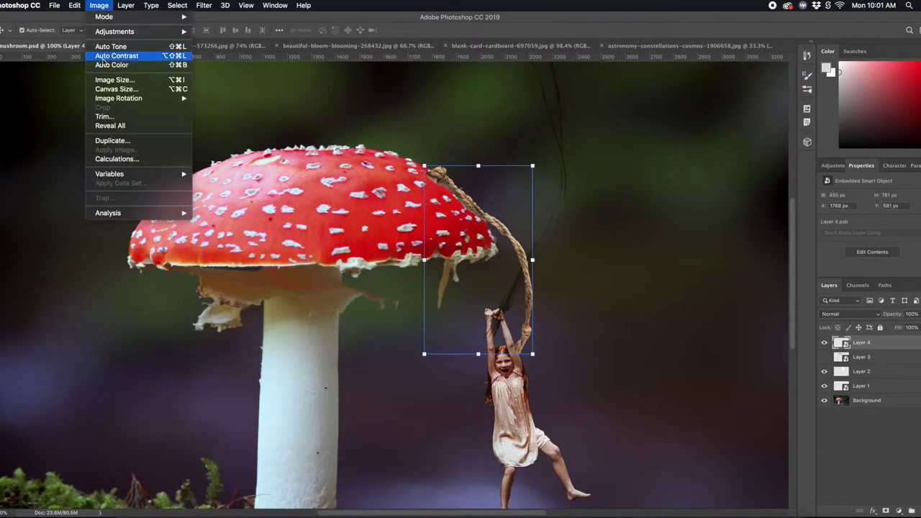
{"action": "left_click", "coordinate": [237, 140]}
{"action": "key", "text": "ctrl+z"}
{"action": "left_click", "coordinate": [74, 5]}
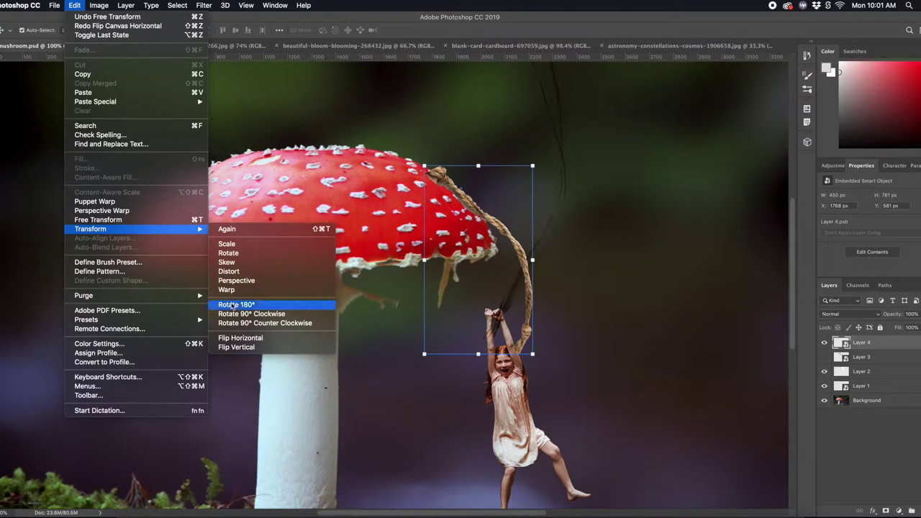
{"action": "left_click", "coordinate": [243, 337]}
{"action": "mouse_move", "coordinate": [545, 149]}
{"action": "left_mouse_down"}
{"action": "mouse_move", "coordinate": [486, 314]}
{"action": "mouse_move", "coordinate": [495, 324]}
{"action": "left_mouse_up"}
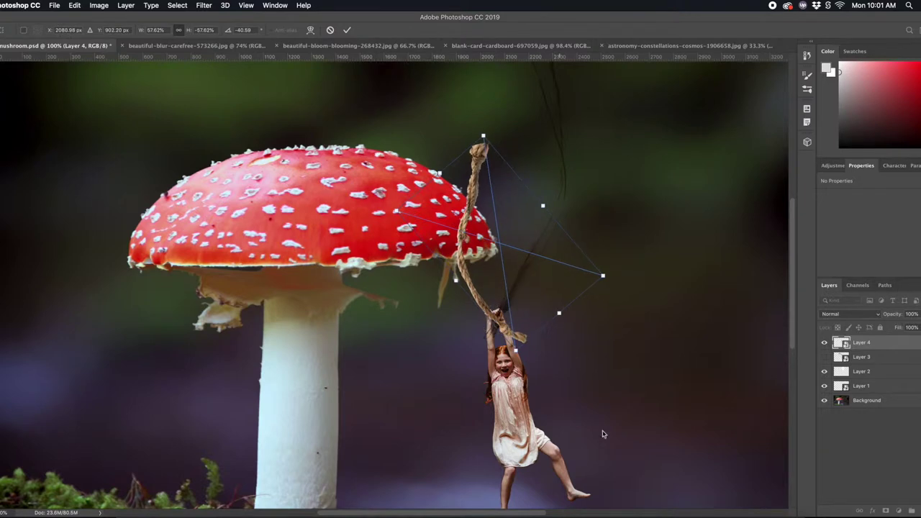
{"action": "scroll", "coordinate": [587, 426], "scroll_direction": "down", "scroll_amount": 5}
{"action": "left_click_drag", "start_coordinate": [505, 253], "coordinate": [497, 241]}
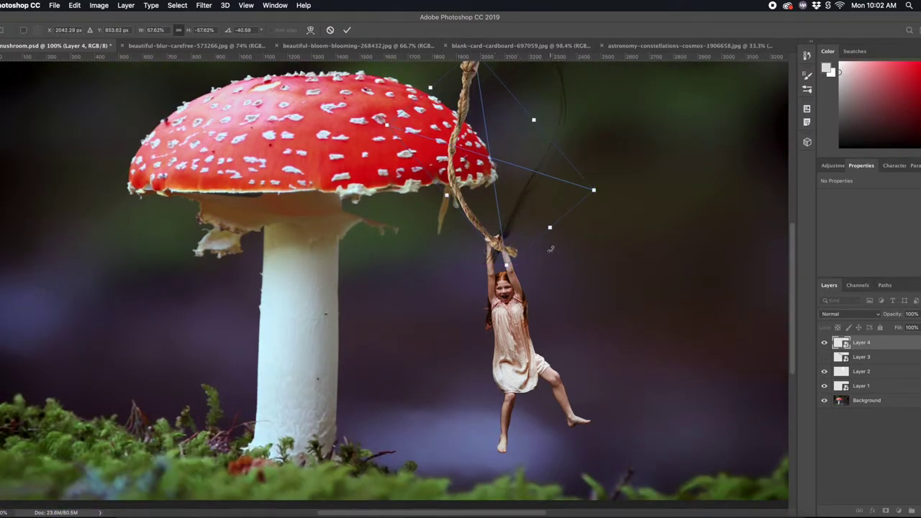
{"action": "key", "text": "Return"}
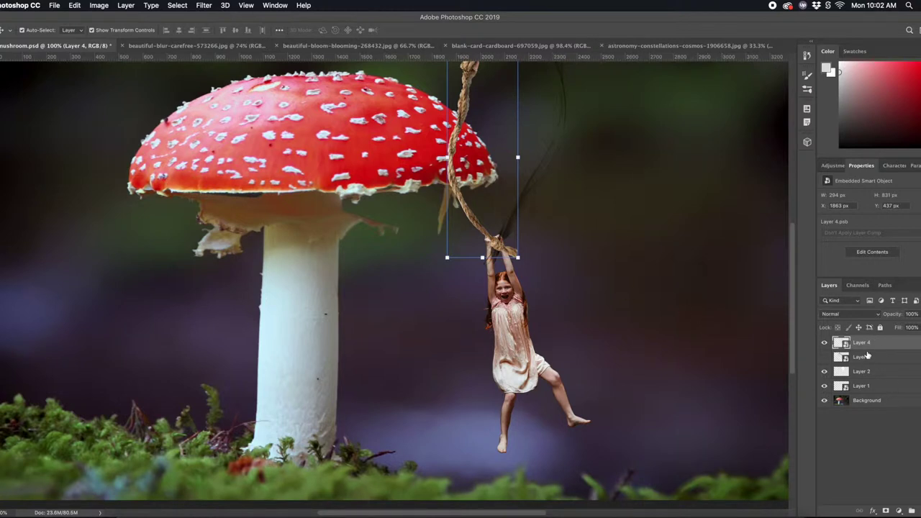
{"action": "left_click_drag", "start_coordinate": [520, 259], "coordinate": [524, 263]}
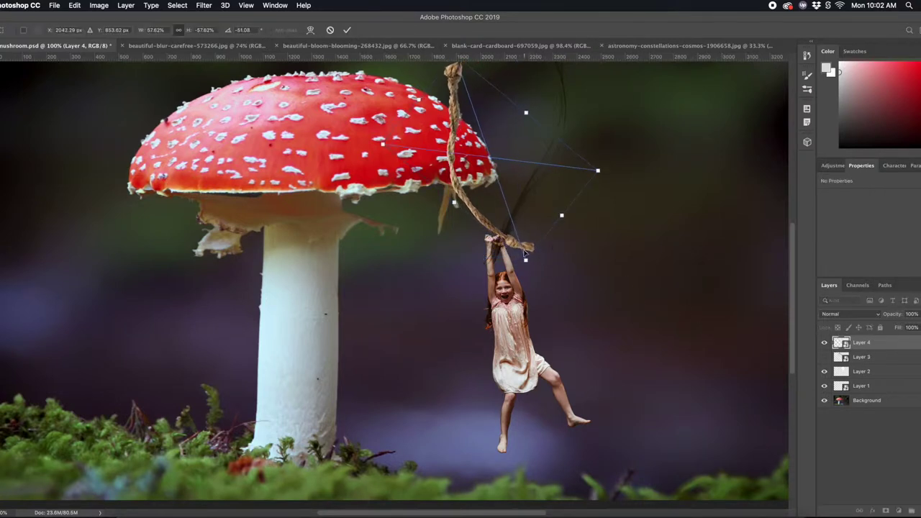
{"action": "key", "text": "Return"}
{"action": "left_click_drag", "start_coordinate": [504, 321], "coordinate": [533, 335]}
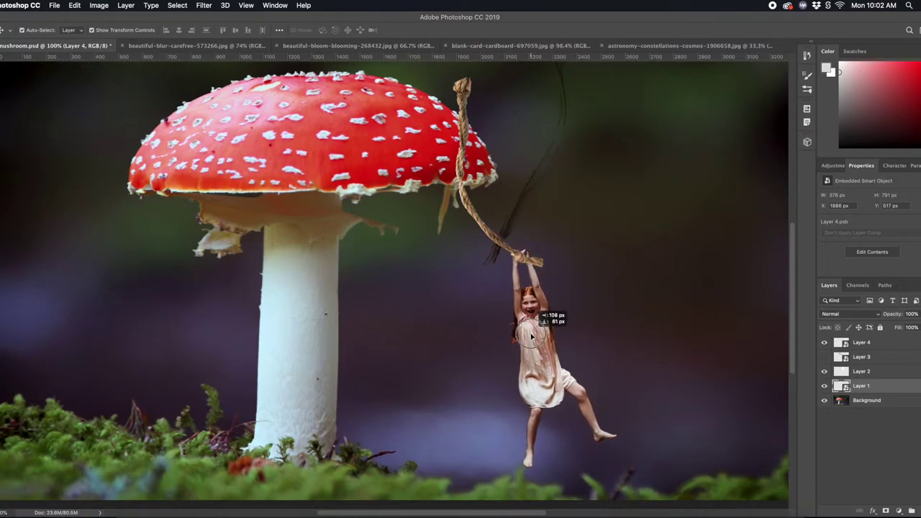
Lower the girl under the rope, hide the rope shadow layer, and open her smart object.
{"action": "left_click_drag", "start_coordinate": [533, 335], "coordinate": [533, 336]}
{"action": "key", "text": "z"}
{"action": "left_click", "coordinate": [534, 258]}
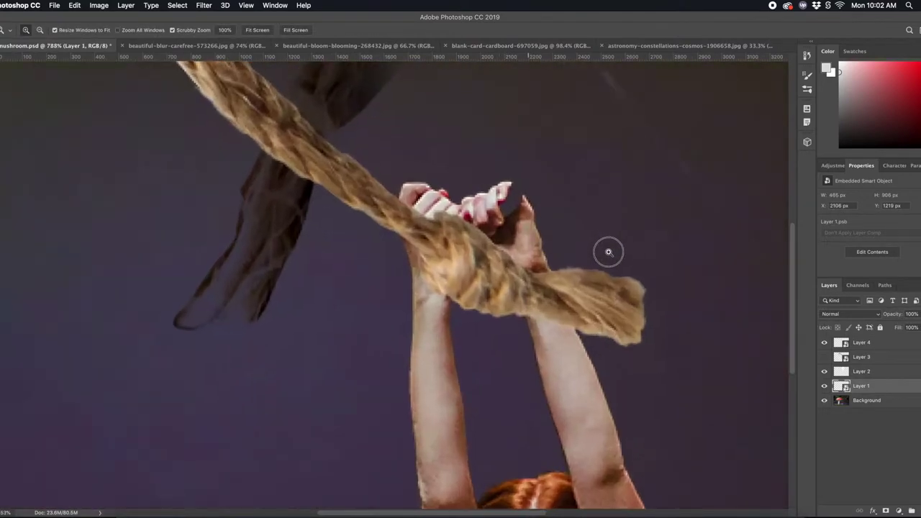
{"action": "left_click", "coordinate": [825, 371]}
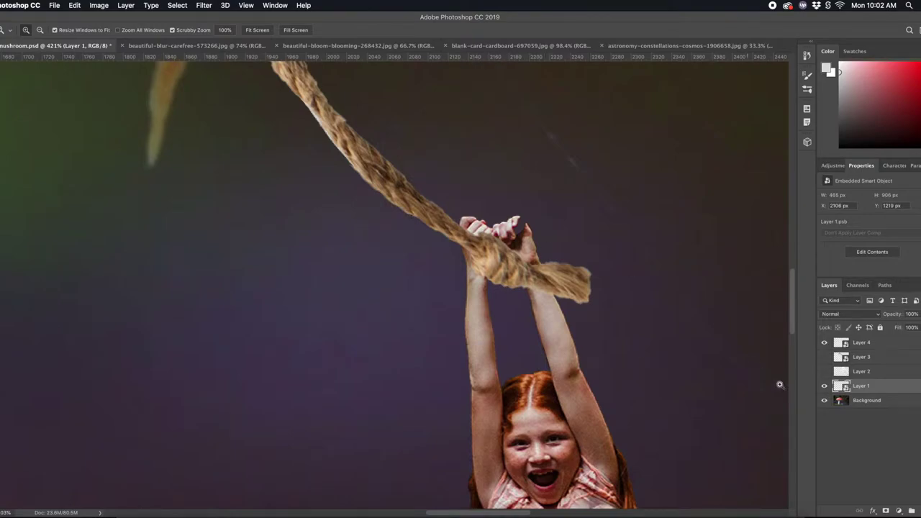
{"action": "double_click", "coordinate": [844, 387]}
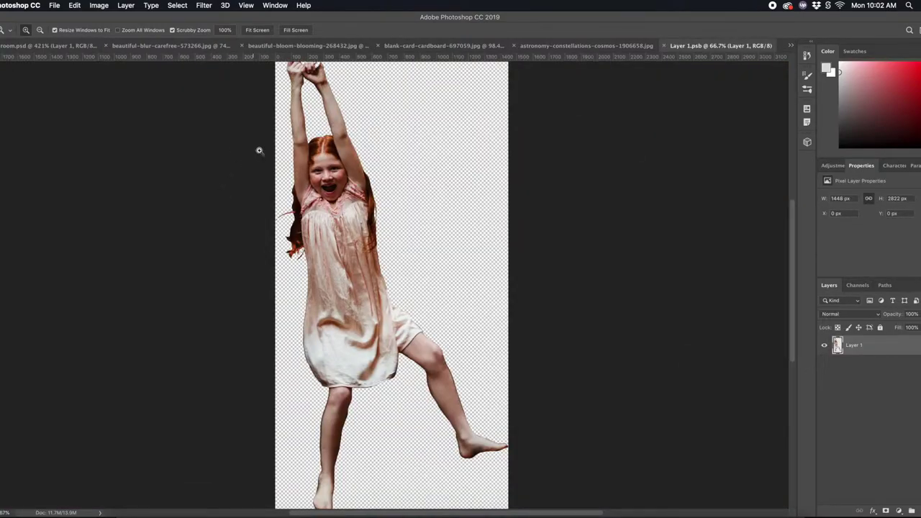
Clone-stamp skin over the gap between her hands, then return to mushroom.psd.
{"action": "left_click_drag", "start_coordinate": [259, 150], "coordinate": [407, 158]}
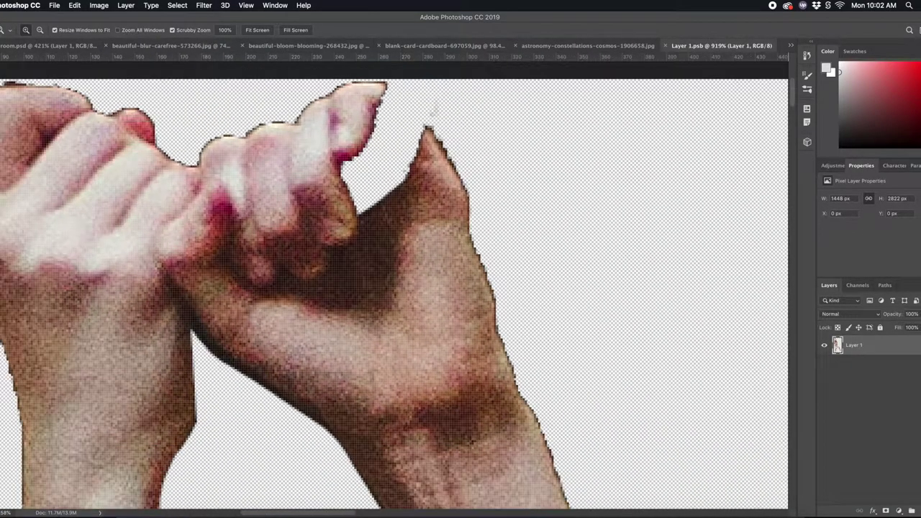
{"action": "key", "text": "s"}
{"action": "left_click", "coordinate": [36, 30]}
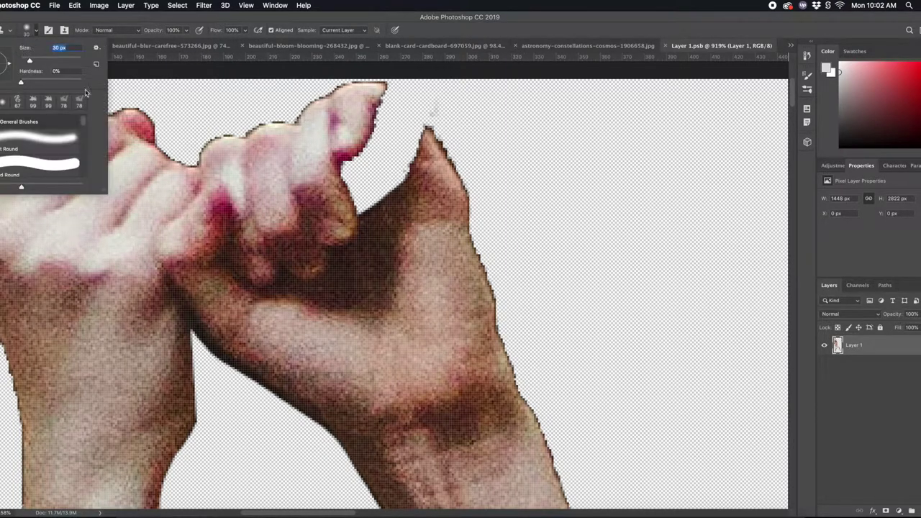
{"action": "left_click", "coordinate": [424, 213]}
{"action": "left_click_drag", "start_coordinate": [421, 209], "coordinate": [455, 164]}
{"action": "left_click_drag", "start_coordinate": [433, 109], "coordinate": [453, 193]}
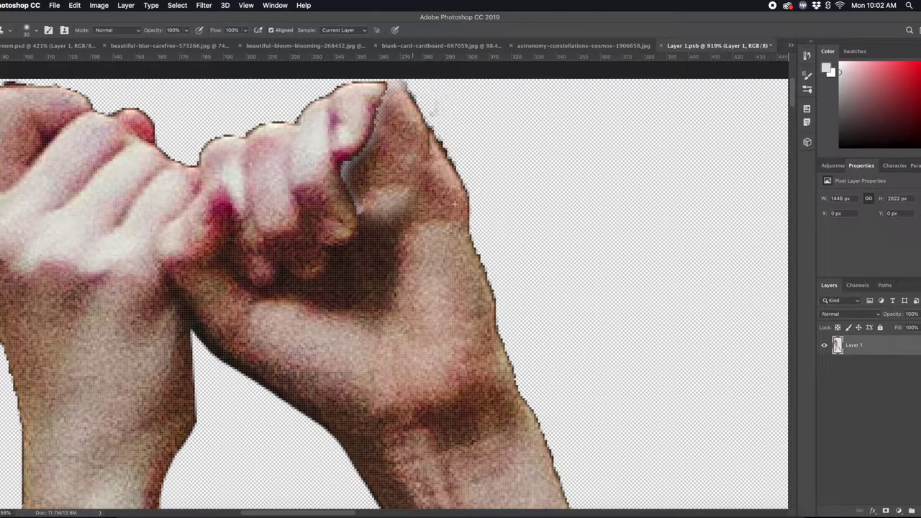
{"action": "left_click", "coordinate": [32, 31]}
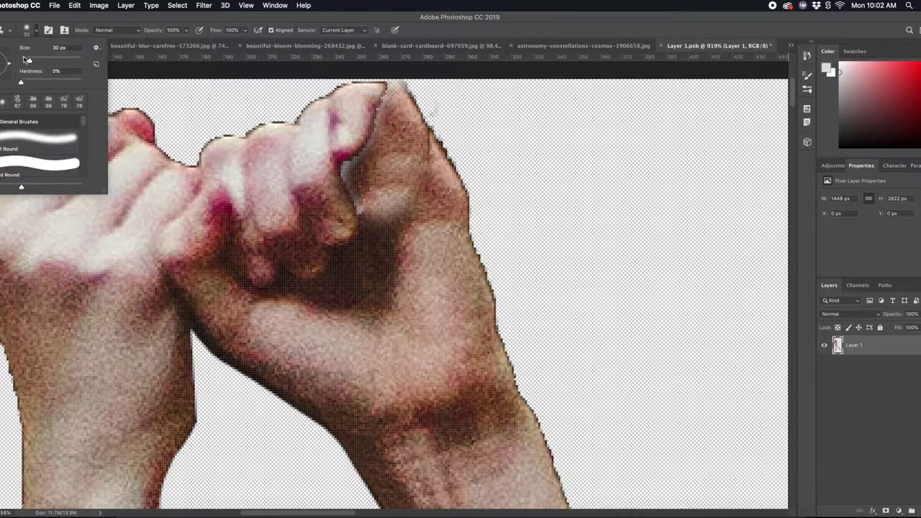
{"action": "key", "text": "Return"}
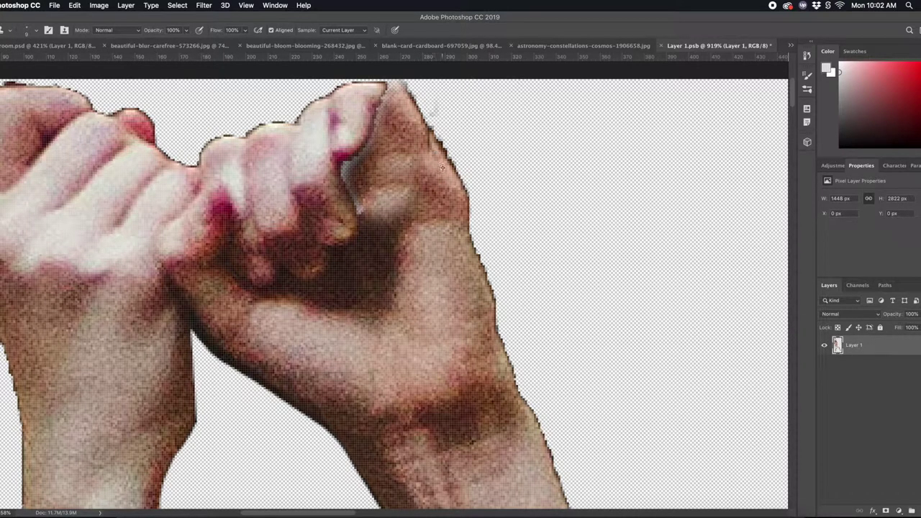
{"action": "key", "text": "z"}
{"action": "key", "text": "super+1"}
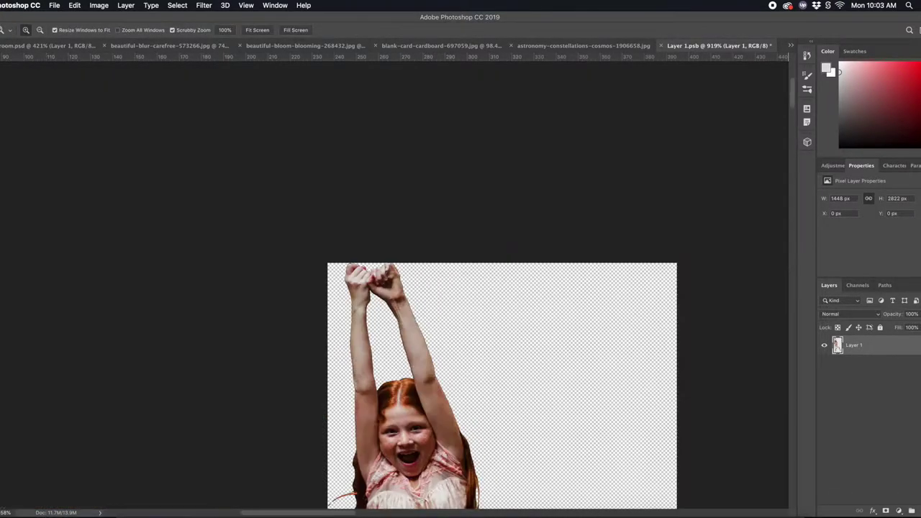
{"action": "left_click", "coordinate": [40, 47]}
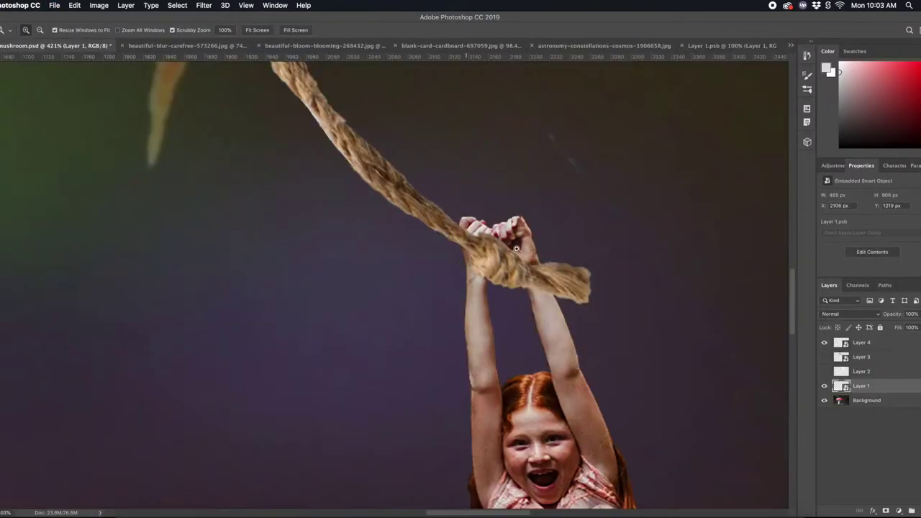
Nudge the rope, add a Reveal All mask, and ready a small brush with opacity temporarily lowered.
{"action": "key", "text": "v"}
{"action": "mouse_move", "coordinate": [505, 270]}
{"action": "left_mouse_down"}
{"action": "mouse_move", "coordinate": [508, 244]}
{"action": "mouse_move", "coordinate": [545, 270]}
{"action": "left_mouse_up"}
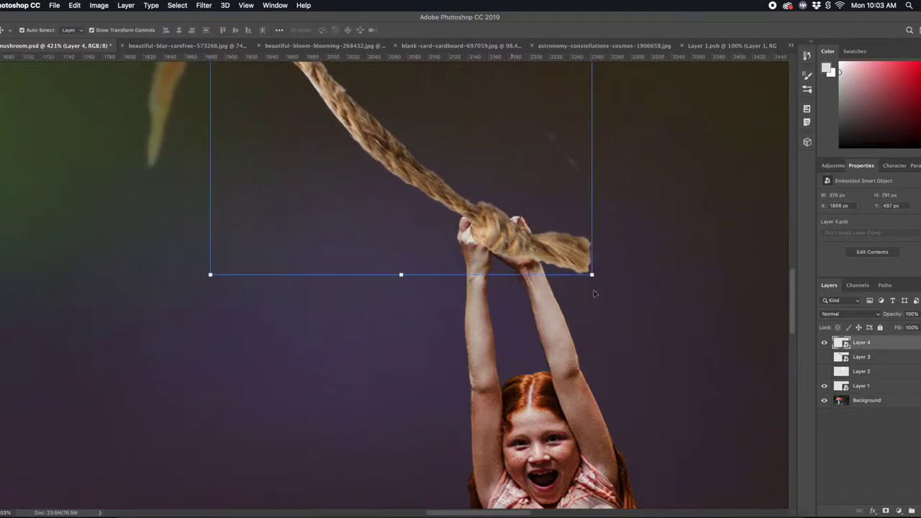
{"action": "left_click", "coordinate": [99, 5]}
{"action": "mouse_move", "coordinate": [141, 159]}
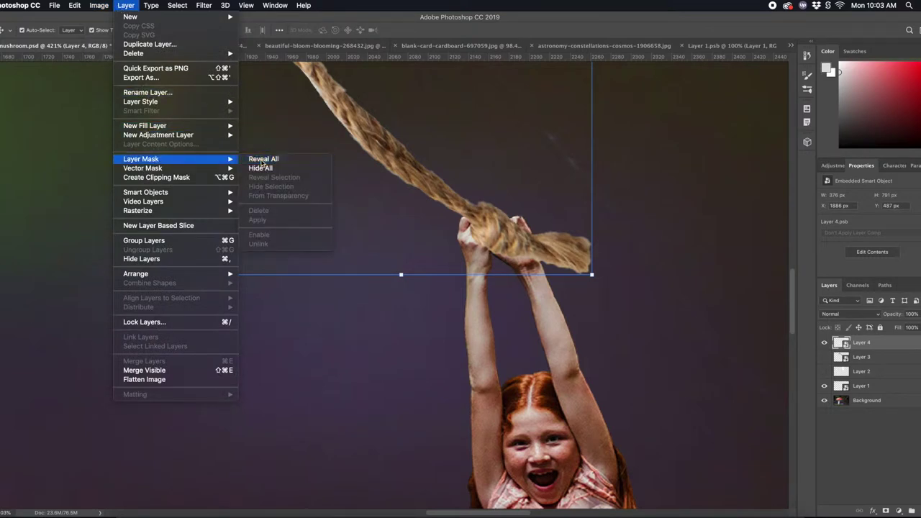
{"action": "left_click", "coordinate": [263, 159]}
{"action": "left_click_drag", "start_coordinate": [883, 317], "coordinate": [858, 317]}
{"action": "left_click", "coordinate": [863, 344]}
{"action": "key", "text": "b"}
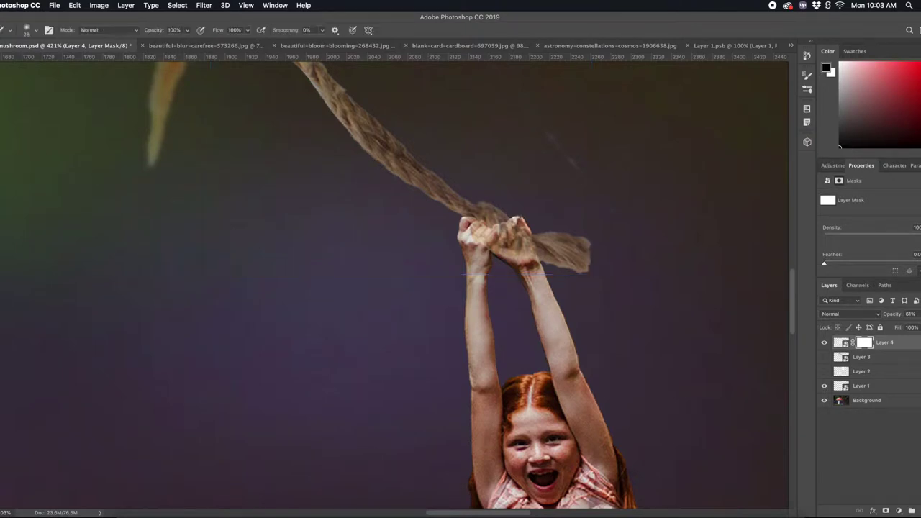
{"action": "left_click", "coordinate": [30, 30]}
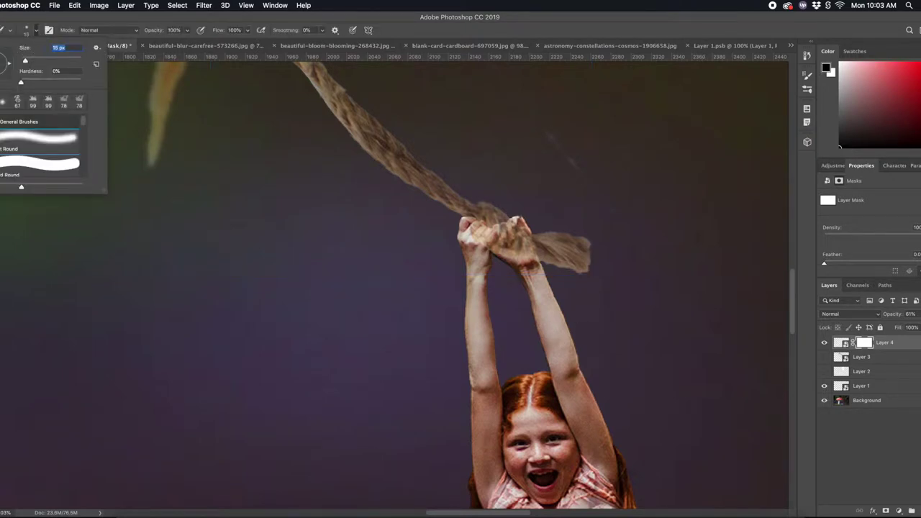
{"action": "key", "text": "Return"}
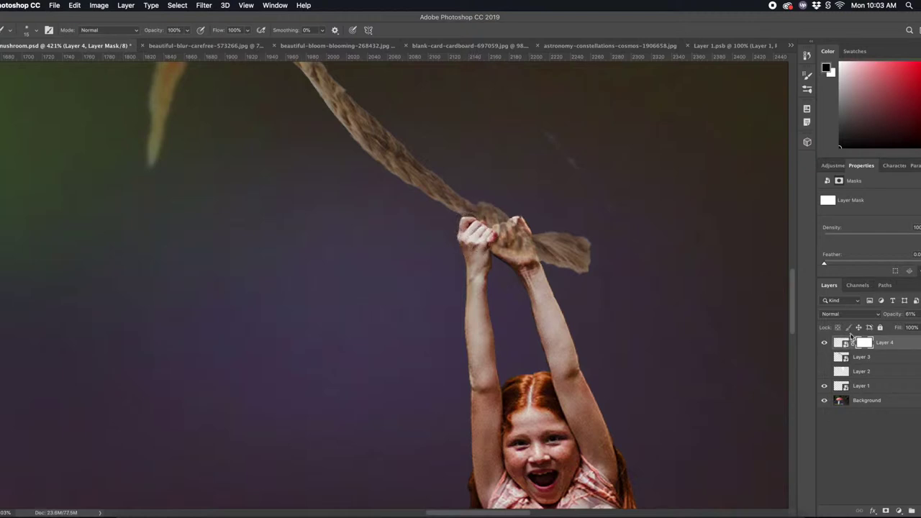
{"action": "left_click_drag", "start_coordinate": [910, 315], "coordinate": [920, 314]}
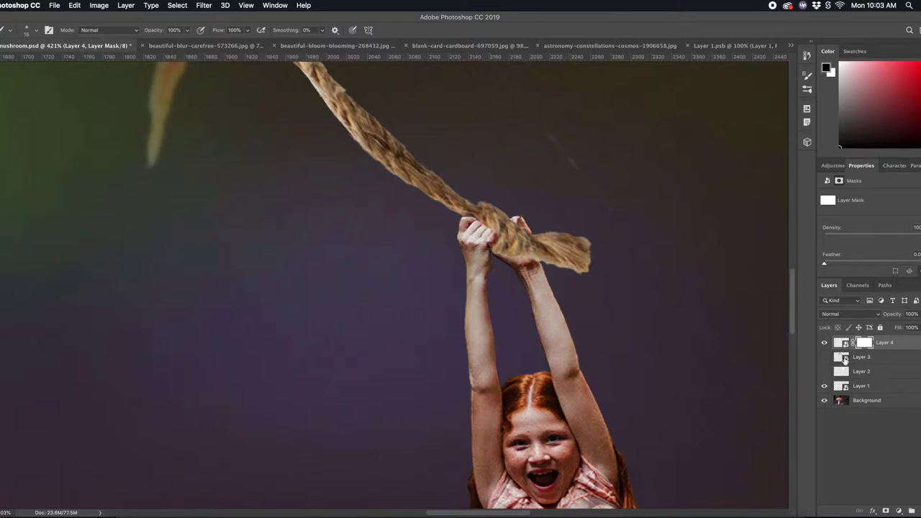
Rename the rope layer 'string' and mask out the rope above the toadstool cap.
{"action": "double_click", "coordinate": [885, 343]}
{"action": "type", "text": "ng"}
{"action": "key", "text": "Return"}
{"action": "double_click", "coordinate": [1, 299]}
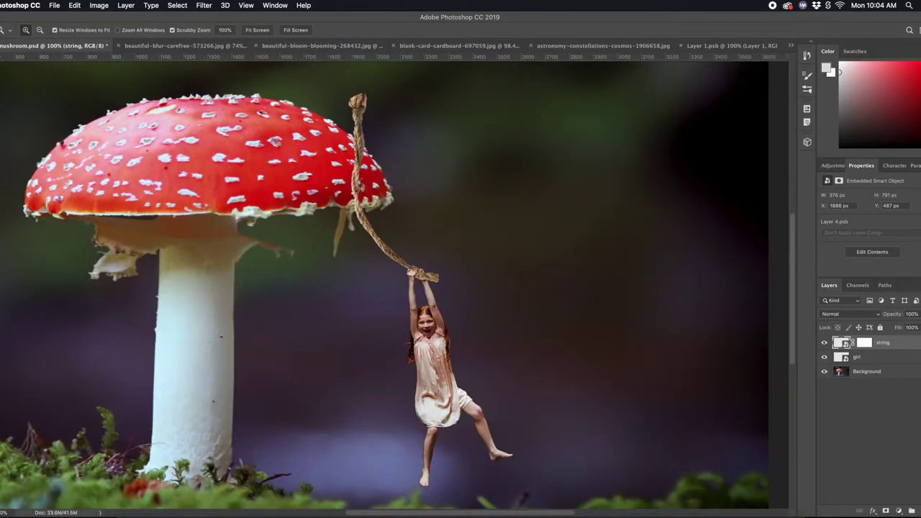
{"action": "left_click", "coordinate": [861, 345]}
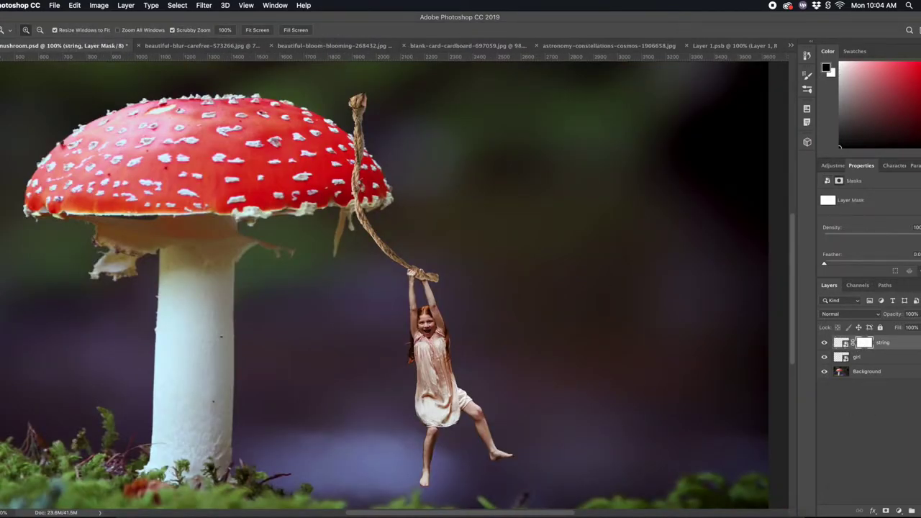
{"action": "key", "text": "b"}
{"action": "left_click", "coordinate": [36, 32]}
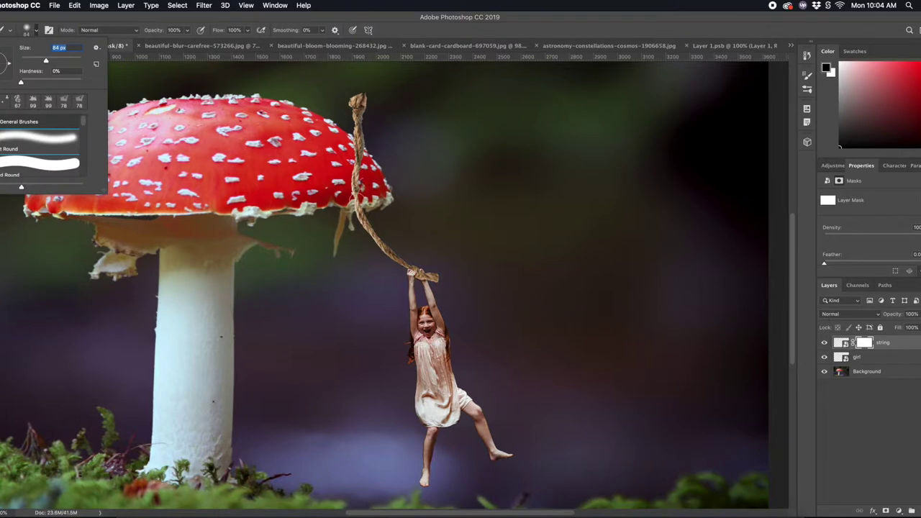
{"action": "left_click", "coordinate": [356, 198]}
{"action": "left_click_drag", "start_coordinate": [363, 169], "coordinate": [358, 96]}
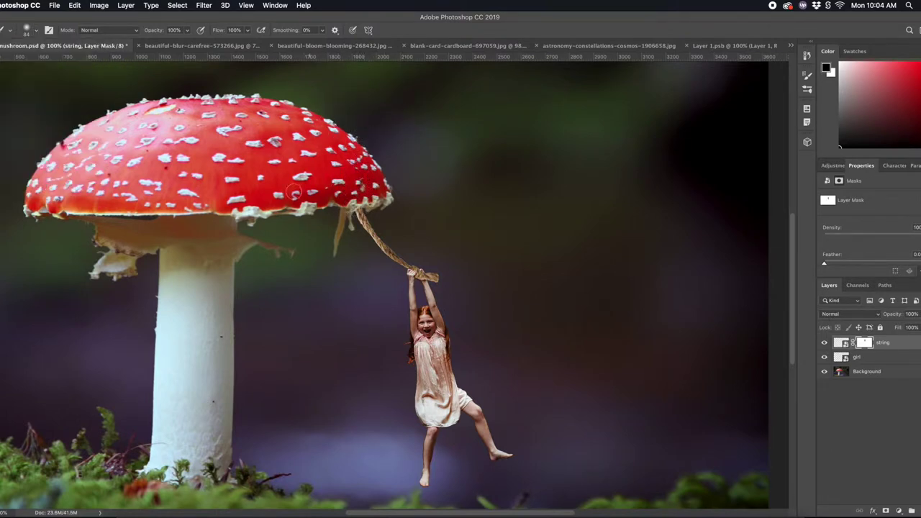
Fit the image to the window and switch to the butterfly photo.
{"action": "key", "text": "h"}
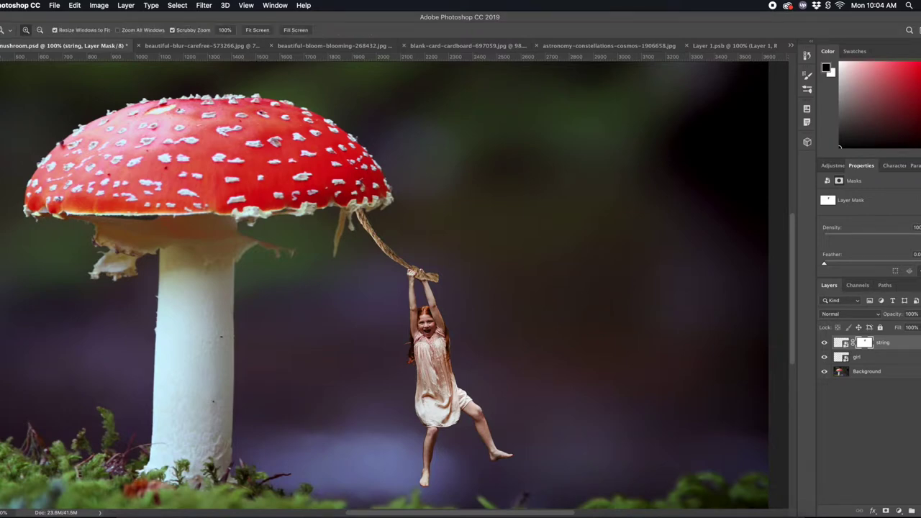
{"action": "key", "text": "ctrl+0"}
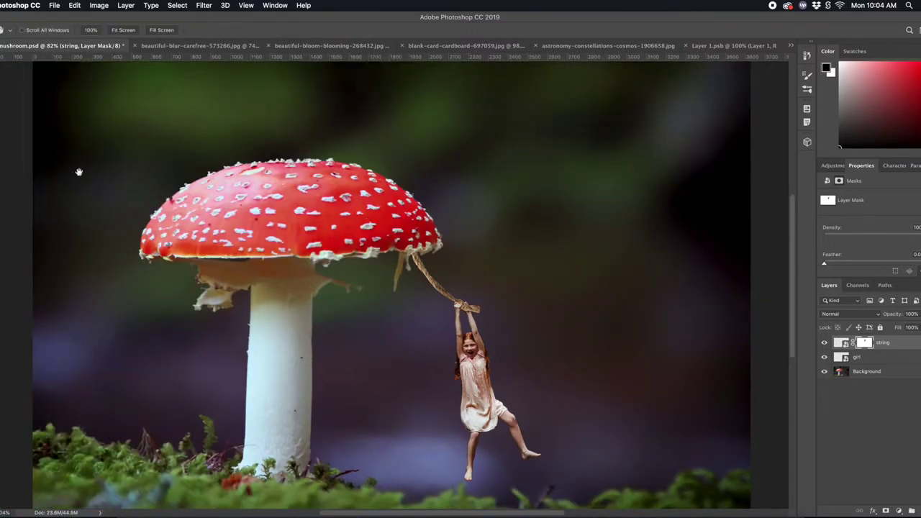
{"action": "left_click", "coordinate": [202, 45]}
{"action": "left_click", "coordinate": [323, 45]}
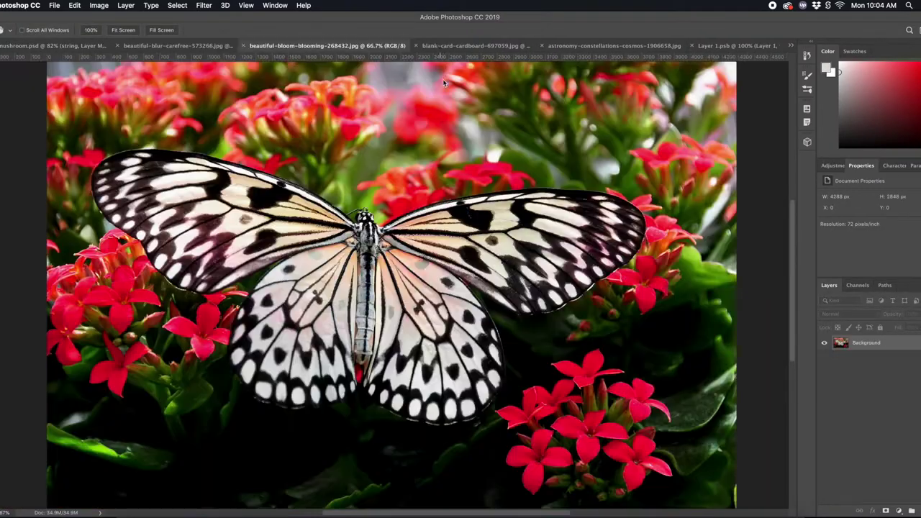
Try an automatic Quick Selection of the butterfly, then switch to the Lasso and zoom in.
{"action": "key", "text": "w"}
{"action": "left_click", "coordinate": [215, 29]}
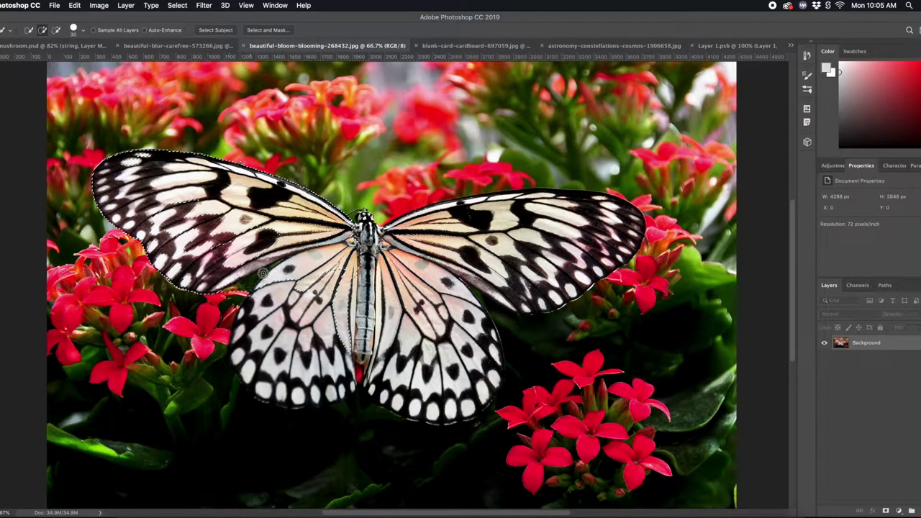
{"action": "key", "text": "l"}
{"action": "left_click", "coordinate": [330, 268]}
{"action": "scroll", "coordinate": [358, 218], "scroll_direction": "up", "scroll_amount": 5}
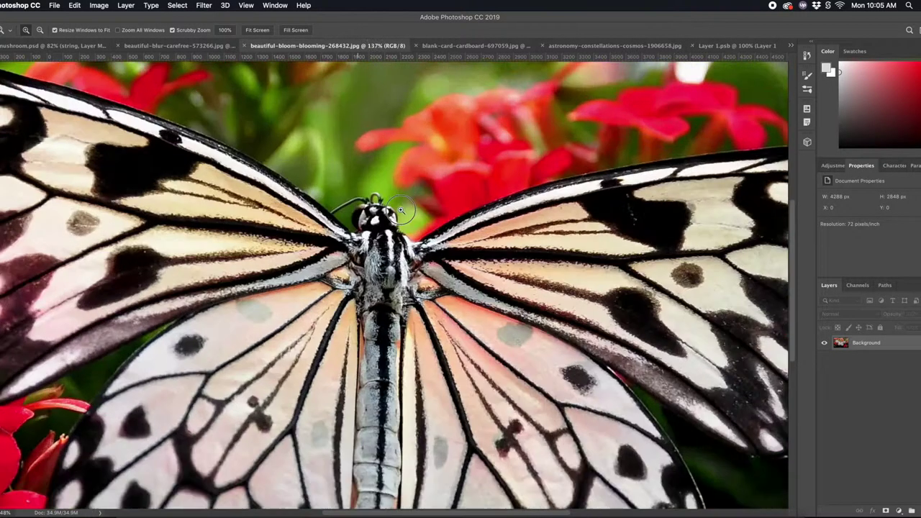
Lasso-trace the upper-left wing from its top edge down toward the body.
{"action": "mouse_move", "coordinate": [87, 72]}
{"action": "left_mouse_down"}
{"action": "mouse_move", "coordinate": [166, 129]}
{"action": "mouse_move", "coordinate": [9, 309]}
{"action": "left_mouse_up"}
{"action": "left_click_drag", "start_coordinate": [115, 85], "coordinate": [164, 109]}
{"action": "mouse_move", "coordinate": [223, 148]}
{"action": "left_mouse_down"}
{"action": "mouse_move", "coordinate": [292, 208]}
{"action": "mouse_move", "coordinate": [214, 294]}
{"action": "left_mouse_up"}
{"action": "mouse_move", "coordinate": [261, 175]}
{"action": "left_mouse_down"}
{"action": "mouse_move", "coordinate": [338, 244]}
{"action": "mouse_move", "coordinate": [238, 439]}
{"action": "left_mouse_up"}
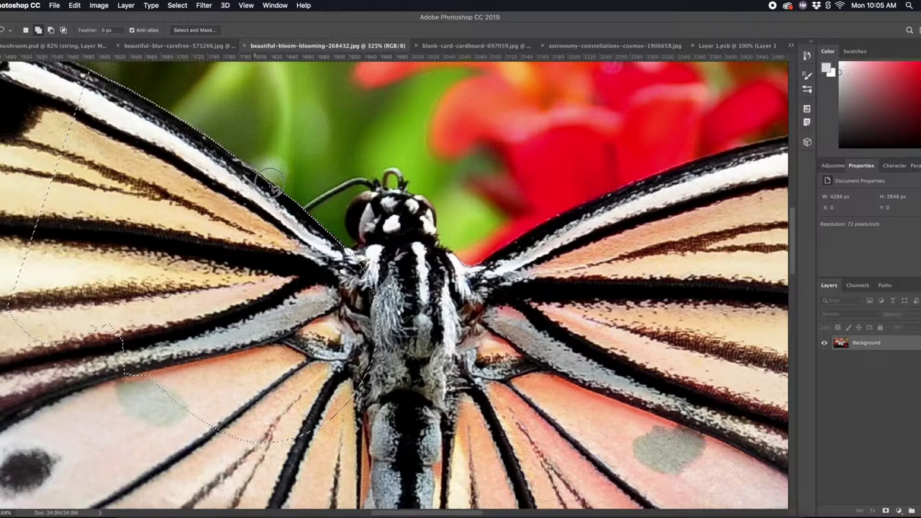
{"action": "scroll", "coordinate": [206, 305], "scroll_direction": "up", "scroll_amount": 2}
{"action": "scroll", "coordinate": [287, 287], "scroll_direction": "up", "scroll_amount": 4}
{"action": "scroll", "coordinate": [287, 287], "scroll_direction": "left", "scroll_amount": 3}
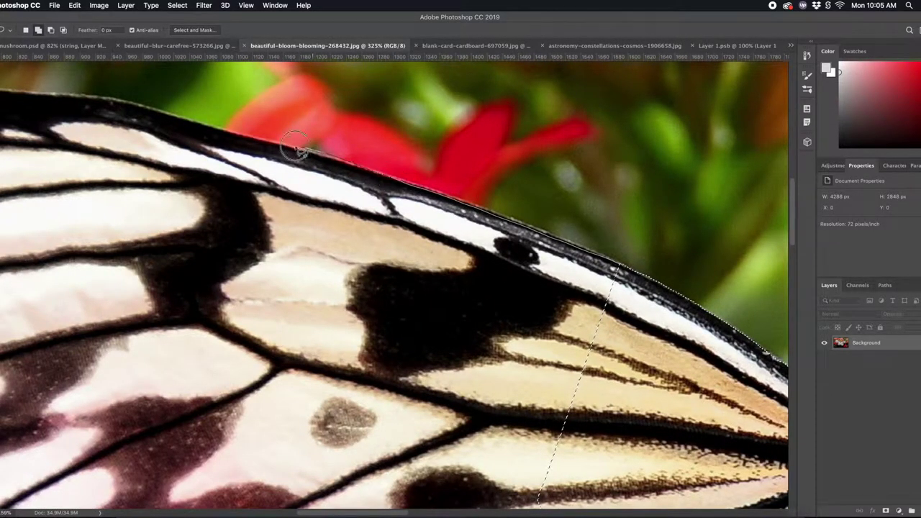
Continue tracing the upper-left wing's top and left edges around to the wing tip.
{"action": "left_click_drag", "start_coordinate": [302, 150], "coordinate": [475, 200]}
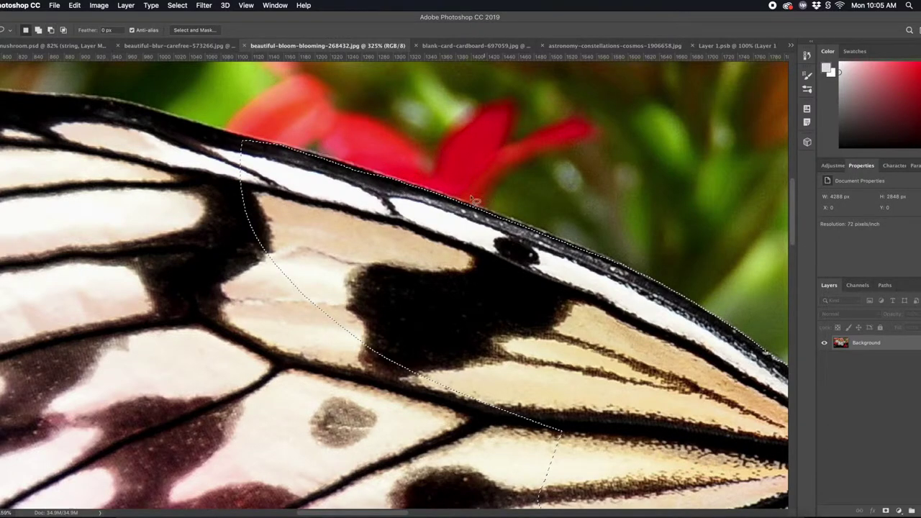
{"action": "scroll", "coordinate": [473, 200], "scroll_direction": "left", "scroll_amount": 9}
{"action": "scroll", "coordinate": [648, 310], "scroll_direction": "up", "scroll_amount": 5}
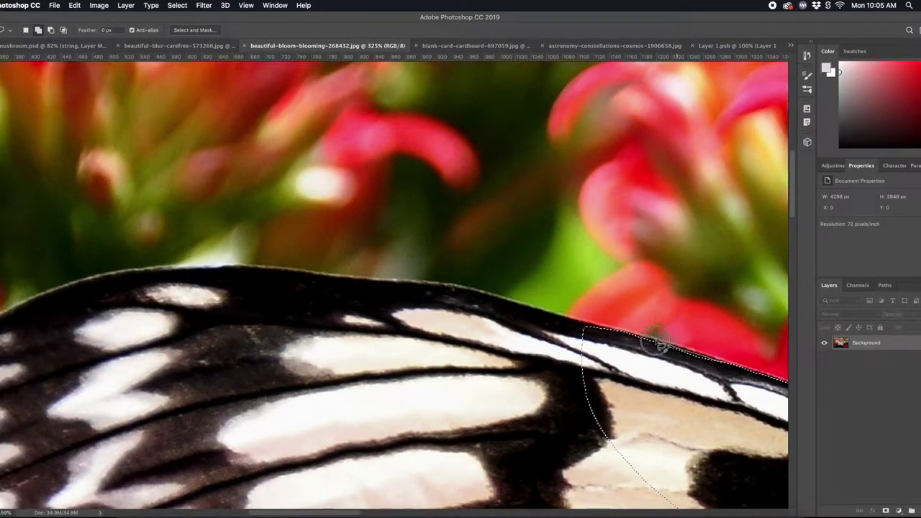
{"action": "mouse_move", "coordinate": [581, 326]}
{"action": "left_mouse_down"}
{"action": "mouse_move", "coordinate": [11, 318]}
{"action": "mouse_move", "coordinate": [383, 285]}
{"action": "mouse_move", "coordinate": [318, 487]}
{"action": "left_mouse_up"}
{"action": "scroll", "coordinate": [309, 411], "scroll_direction": "left", "scroll_amount": 5}
{"action": "mouse_move", "coordinate": [308, 411]}
{"action": "left_mouse_down"}
{"action": "mouse_move", "coordinate": [323, 336]}
{"action": "mouse_move", "coordinate": [278, 401]}
{"action": "left_mouse_up"}
{"action": "scroll", "coordinate": [514, 428], "scroll_direction": "down", "scroll_amount": 10}
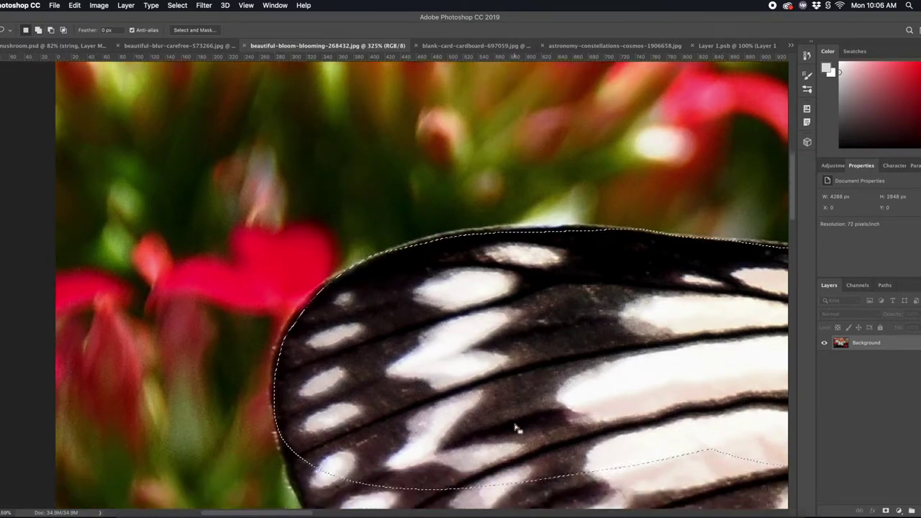
{"action": "scroll", "coordinate": [516, 428], "scroll_direction": "down", "scroll_amount": 4}
{"action": "mouse_move", "coordinate": [281, 75]}
{"action": "left_mouse_down"}
{"action": "mouse_move", "coordinate": [323, 180]}
{"action": "mouse_move", "coordinate": [381, 237]}
{"action": "left_mouse_up"}
{"action": "left_click_drag", "start_coordinate": [526, 330], "coordinate": [795, 356]}
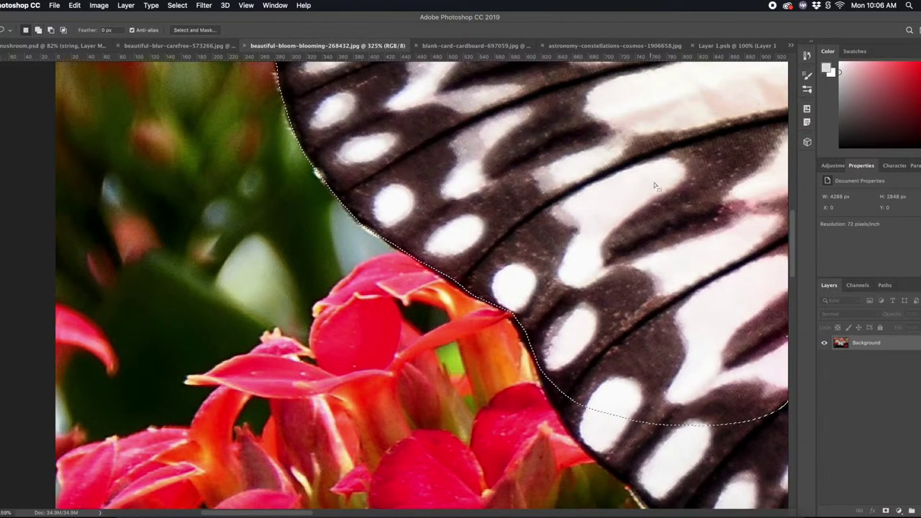
{"action": "scroll", "coordinate": [653, 183], "scroll_direction": "down", "scroll_amount": 5}
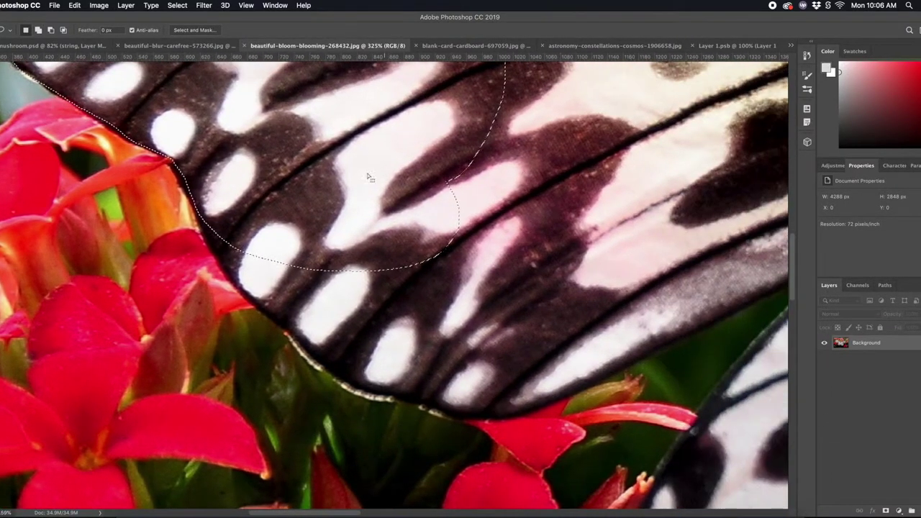
Trace around the left hindwing's lower edge and close that outline.
{"action": "mouse_move", "coordinate": [204, 228]}
{"action": "left_mouse_down"}
{"action": "mouse_move", "coordinate": [291, 332]}
{"action": "mouse_move", "coordinate": [374, 400]}
{"action": "mouse_move", "coordinate": [521, 293]}
{"action": "mouse_move", "coordinate": [533, 372]}
{"action": "left_mouse_up"}
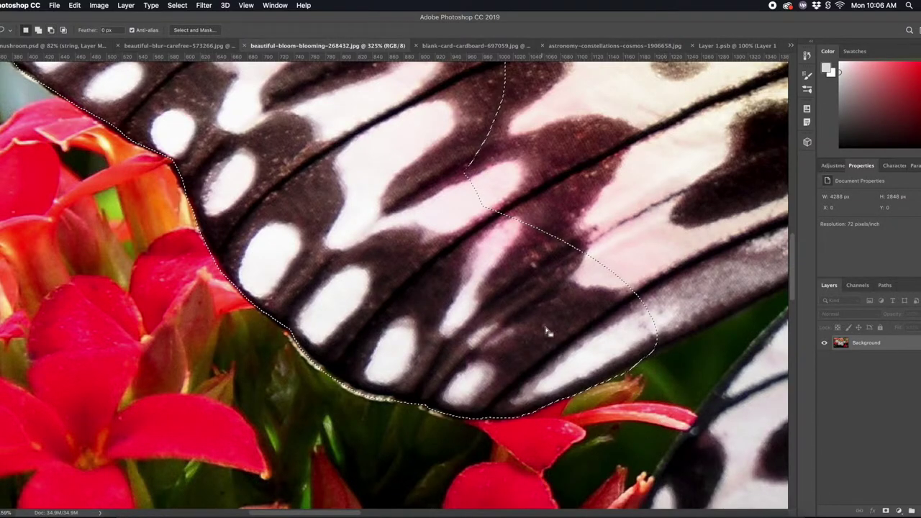
{"action": "scroll", "coordinate": [548, 332], "scroll_direction": "right", "scroll_amount": 5}
{"action": "scroll", "coordinate": [548, 332], "scroll_direction": "right", "scroll_amount": 8}
{"action": "scroll", "coordinate": [545, 328], "scroll_direction": "left", "scroll_amount": 6}
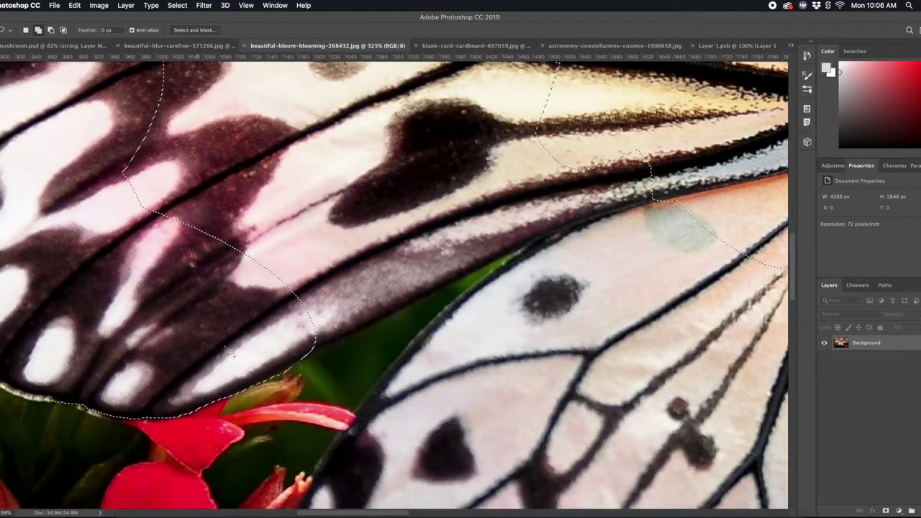
{"action": "left_click_drag", "start_coordinate": [306, 363], "coordinate": [402, 312]}
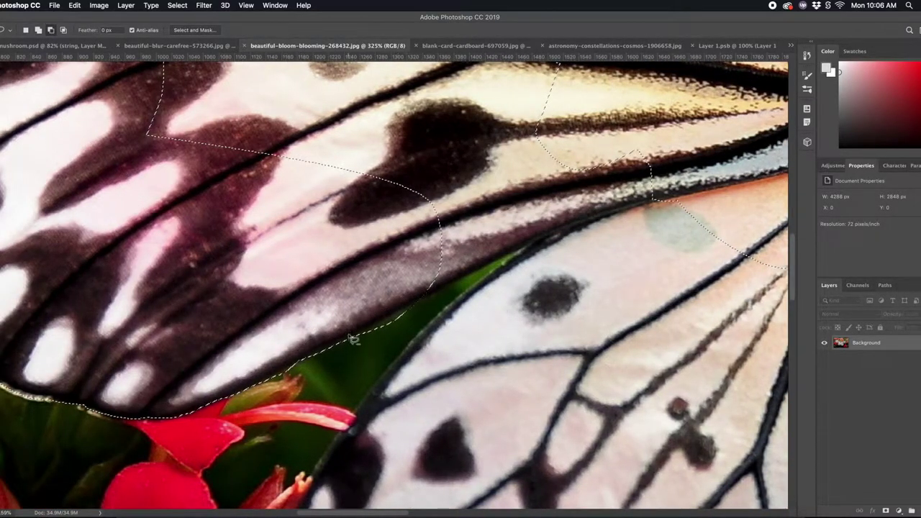
{"action": "mouse_move", "coordinate": [430, 292]}
{"action": "left_mouse_down"}
{"action": "mouse_move", "coordinate": [406, 315]}
{"action": "mouse_move", "coordinate": [295, 155]}
{"action": "left_mouse_up"}
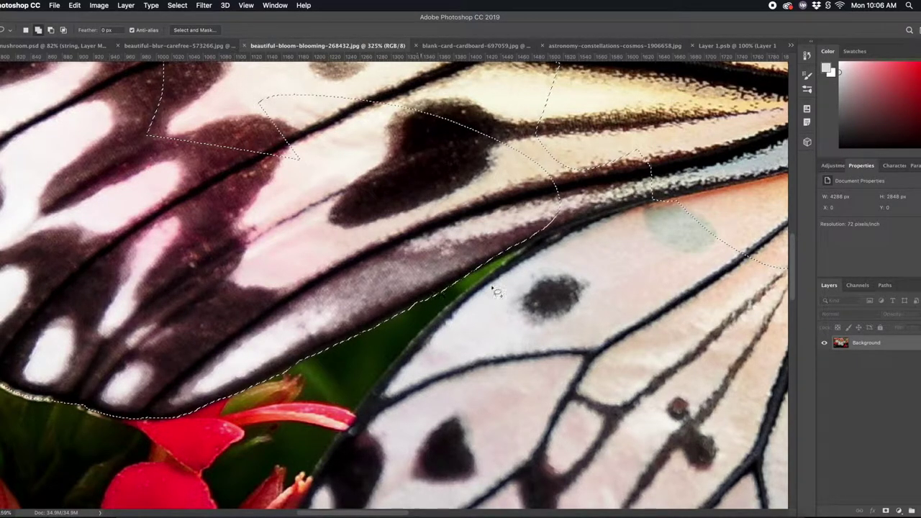
{"action": "left_click_drag", "start_coordinate": [535, 242], "coordinate": [367, 161]}
{"action": "left_click_drag", "start_coordinate": [530, 251], "coordinate": [338, 446]}
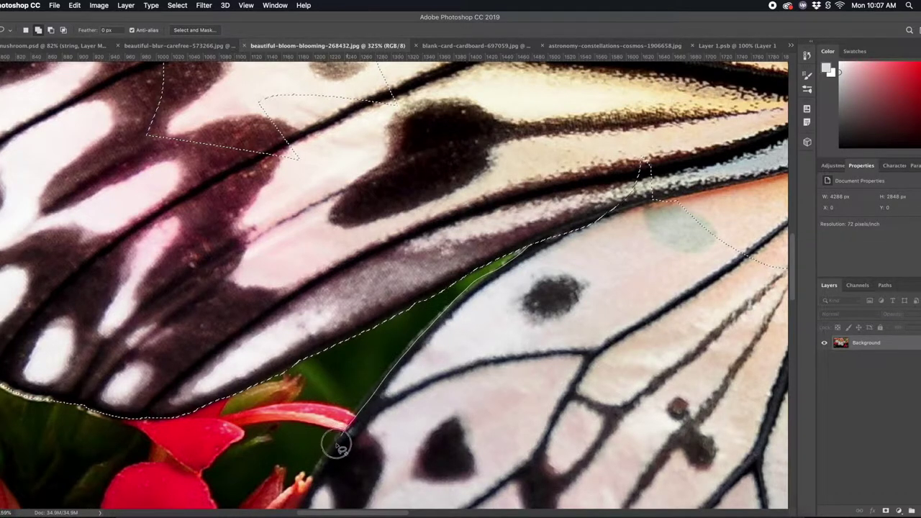
{"action": "left_click_drag", "start_coordinate": [339, 446], "coordinate": [534, 248]}
Trace down the hindwing's left edge and close the path into the selection.
{"action": "scroll", "coordinate": [667, 176], "scroll_direction": "down", "scroll_amount": 1}
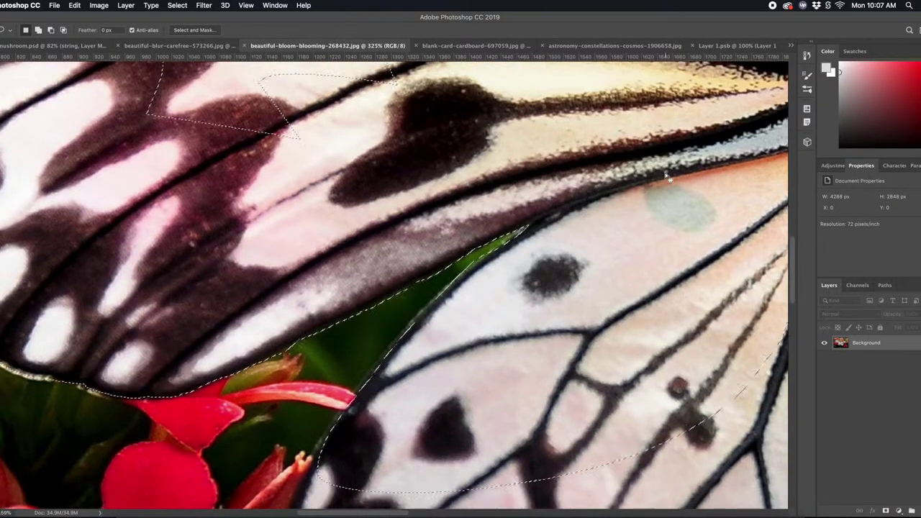
{"action": "scroll", "coordinate": [667, 177], "scroll_direction": "down", "scroll_amount": 3}
{"action": "scroll", "coordinate": [285, 191], "scroll_direction": "down", "scroll_amount": 3}
{"action": "left_click_drag", "start_coordinate": [320, 142], "coordinate": [567, 281]}
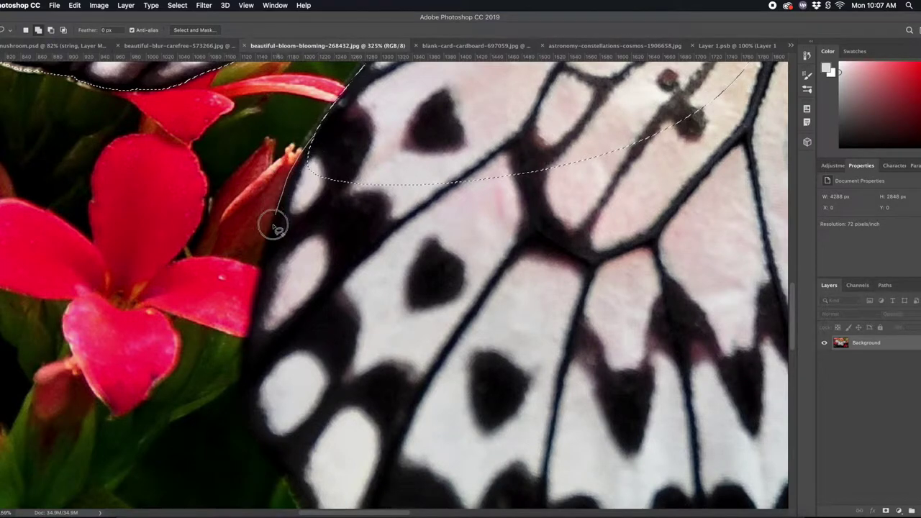
{"action": "scroll", "coordinate": [567, 280], "scroll_direction": "down", "scroll_amount": 3}
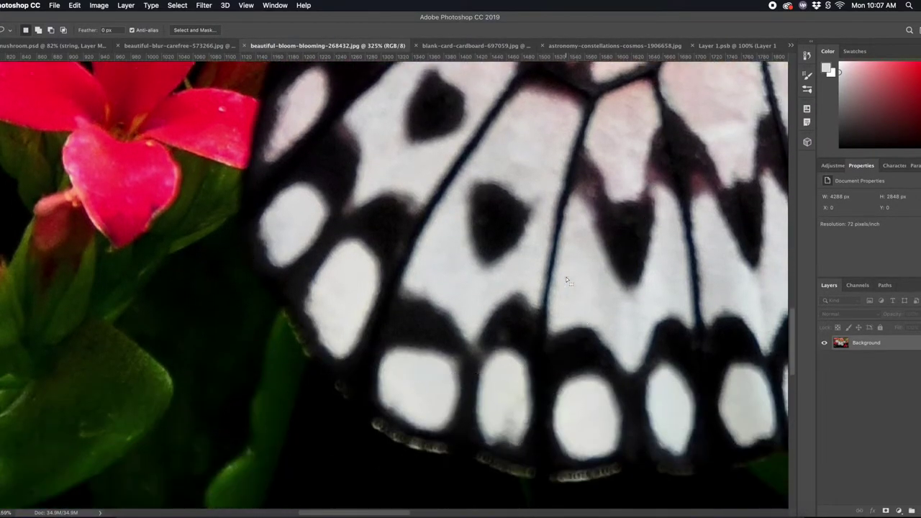
{"action": "left_click_drag", "start_coordinate": [286, 254], "coordinate": [394, 387]}
{"action": "double_click", "coordinate": [528, 191]}
Start a new trace along the lower wing edge and up the side of the body.
{"action": "left_click", "coordinate": [479, 399]}
{"action": "mouse_move", "coordinate": [617, 421]}
{"action": "left_mouse_down"}
{"action": "mouse_move", "coordinate": [247, 417]}
{"action": "mouse_move", "coordinate": [273, 417]}
{"action": "mouse_move", "coordinate": [442, 329]}
{"action": "mouse_move", "coordinate": [453, 292]}
{"action": "left_mouse_up"}
{"action": "mouse_move", "coordinate": [428, 370]}
{"action": "left_mouse_down"}
{"action": "mouse_move", "coordinate": [456, 328]}
{"action": "mouse_move", "coordinate": [457, 263]}
{"action": "mouse_move", "coordinate": [419, 72]}
{"action": "mouse_move", "coordinate": [440, 302]}
{"action": "left_mouse_up"}
{"action": "scroll", "coordinate": [440, 302], "scroll_direction": "up", "scroll_amount": 5}
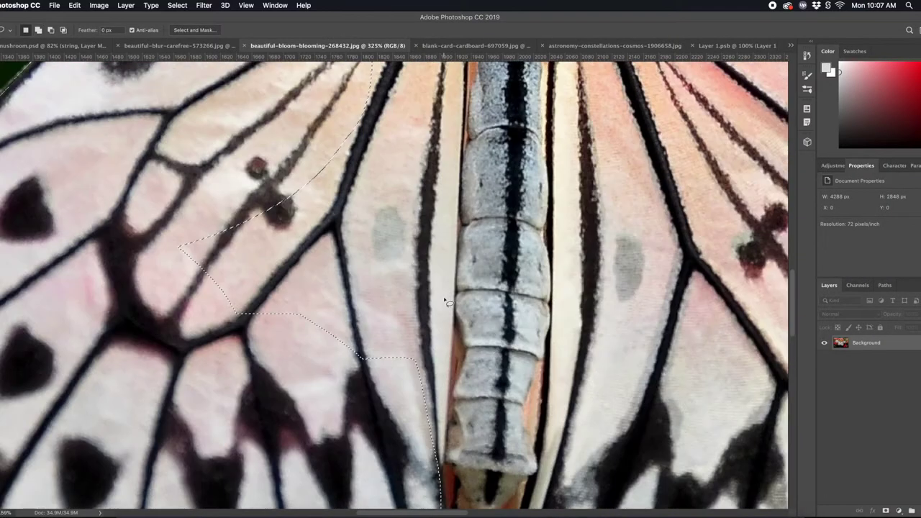
{"action": "left_click_drag", "start_coordinate": [449, 427], "coordinate": [452, 205]}
{"action": "left_click_drag", "start_coordinate": [293, 193], "coordinate": [160, 405]}
Trace down the left side of the body and carry the outline back up past it.
{"action": "scroll", "coordinate": [282, 254], "scroll_direction": "up", "scroll_amount": 5}
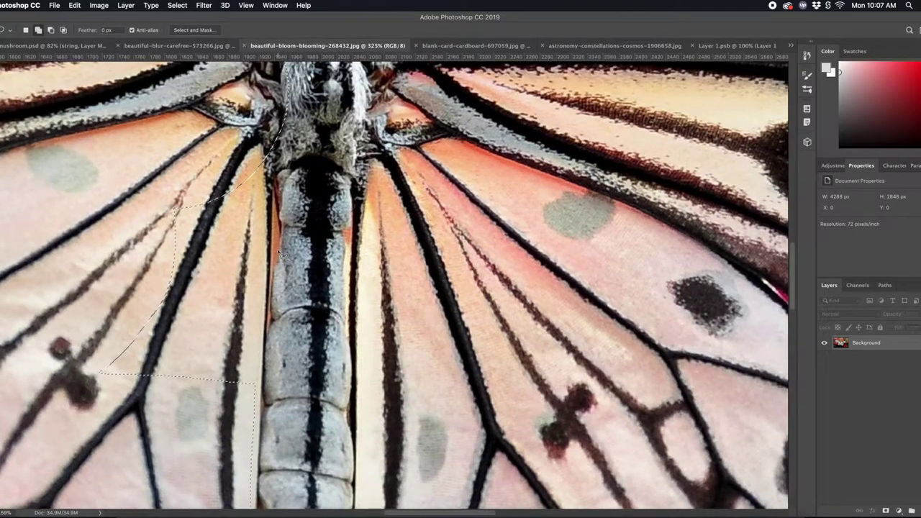
{"action": "left_click_drag", "start_coordinate": [268, 160], "coordinate": [267, 294]}
{"action": "mouse_move", "coordinate": [257, 440]}
{"action": "left_mouse_down"}
{"action": "mouse_move", "coordinate": [265, 177]}
{"action": "mouse_move", "coordinate": [261, 220]}
{"action": "left_mouse_up"}
{"action": "scroll", "coordinate": [259, 288], "scroll_direction": "down", "scroll_amount": 5}
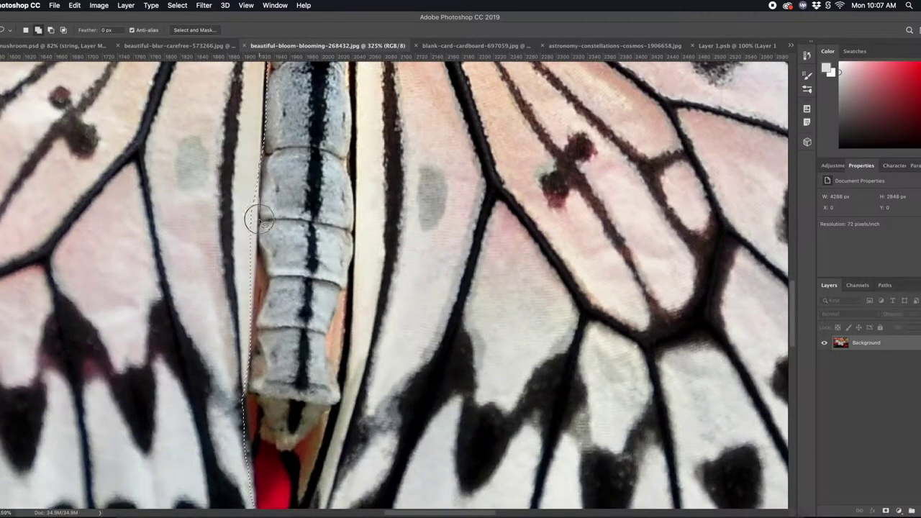
{"action": "left_click_drag", "start_coordinate": [252, 290], "coordinate": [193, 213]}
{"action": "scroll", "coordinate": [237, 219], "scroll_direction": "up", "scroll_amount": 3}
{"action": "scroll", "coordinate": [302, 230], "scroll_direction": "up", "scroll_amount": 5}
{"action": "scroll", "coordinate": [360, 238], "scroll_direction": "up", "scroll_amount": 3}
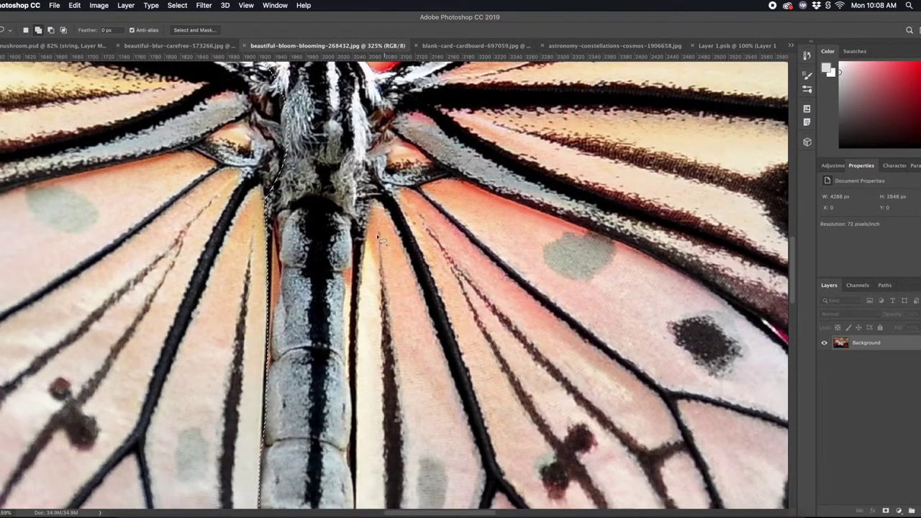
{"action": "scroll", "coordinate": [354, 343], "scroll_direction": "up", "scroll_amount": 3}
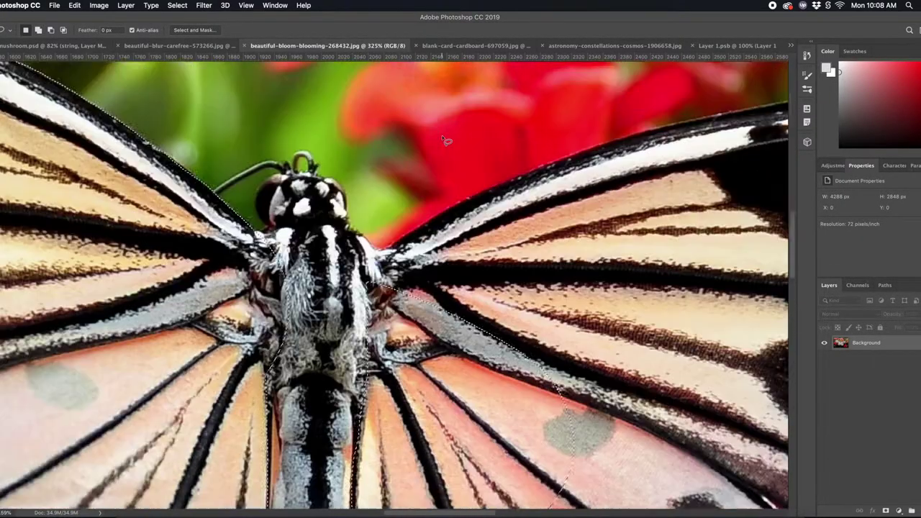
Close the traced outline along the upper wing's top edge.
{"action": "scroll", "coordinate": [431, 259], "scroll_direction": "right", "scroll_amount": 3}
{"action": "scroll", "coordinate": [502, 185], "scroll_direction": "right", "scroll_amount": 4}
{"action": "scroll", "coordinate": [501, 186], "scroll_direction": "down", "scroll_amount": 1}
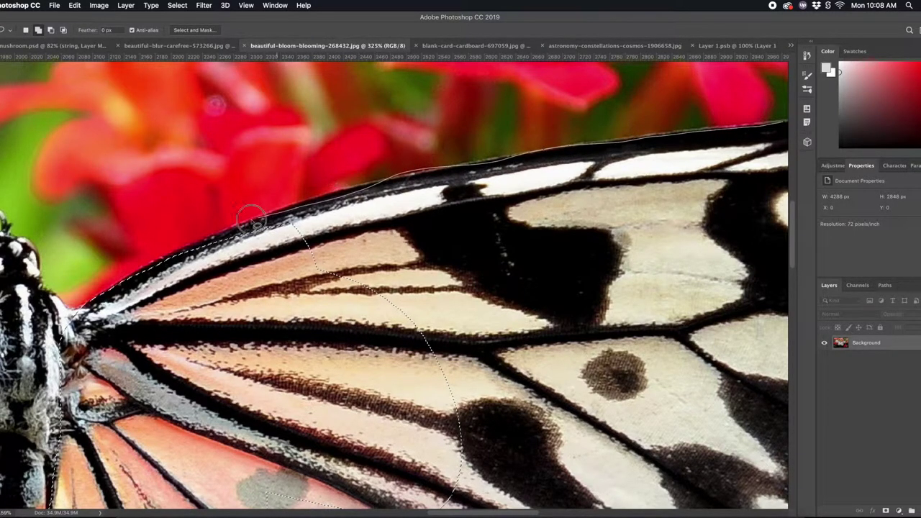
{"action": "left_click", "coordinate": [79, 306]}
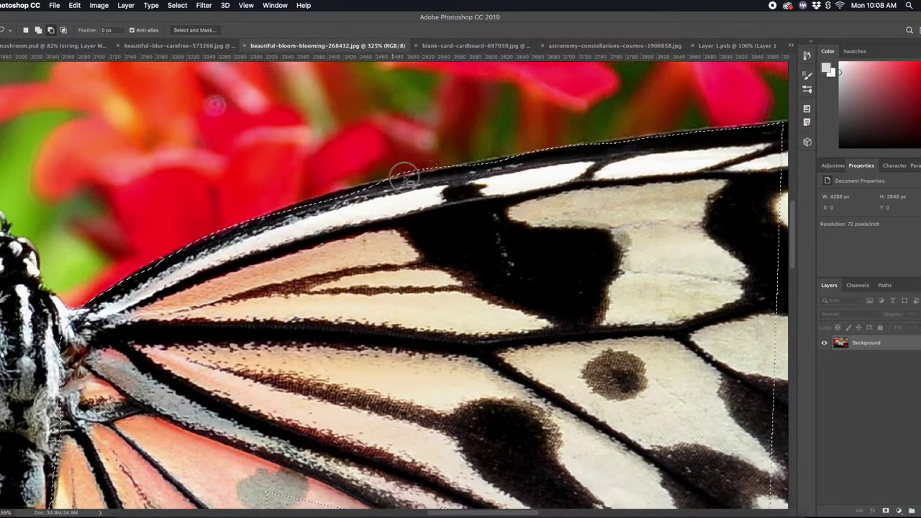
Add the right wing's interior, top edge and tip to the selection.
{"action": "key", "text": "shift"}
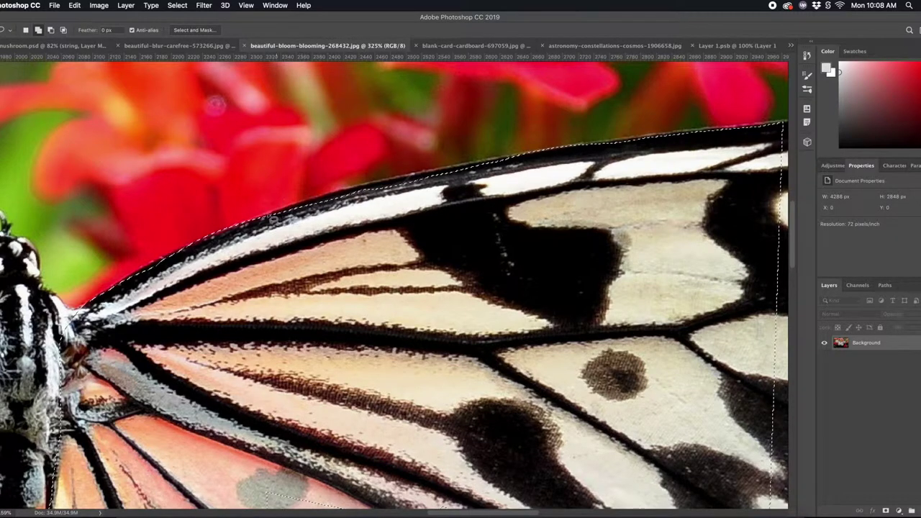
{"action": "left_click_drag", "start_coordinate": [442, 176], "coordinate": [417, 280]}
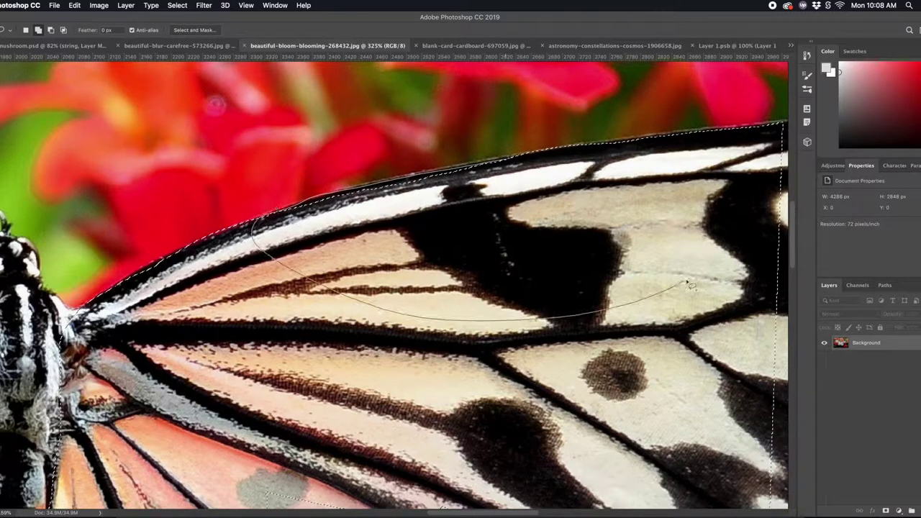
{"action": "scroll", "coordinate": [647, 297], "scroll_direction": "right", "scroll_amount": 3}
{"action": "scroll", "coordinate": [648, 298], "scroll_direction": "right", "scroll_amount": 5}
{"action": "scroll", "coordinate": [158, 128], "scroll_direction": "right", "scroll_amount": 5}
{"action": "left_click_drag", "start_coordinate": [159, 128], "coordinate": [532, 159]}
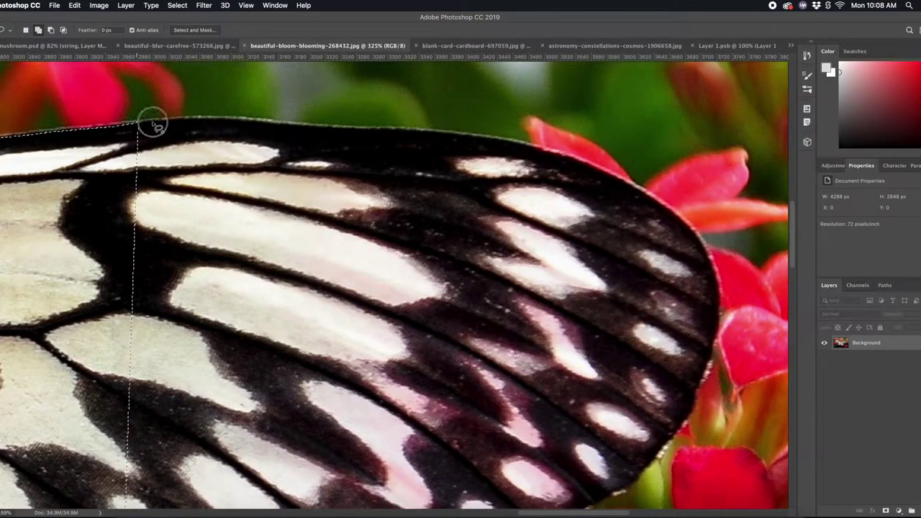
{"action": "double_click", "coordinate": [137, 334]}
Merge more traced pieces along the right wing edge to complete the whole right wing.
{"action": "left_click", "coordinate": [593, 505]}
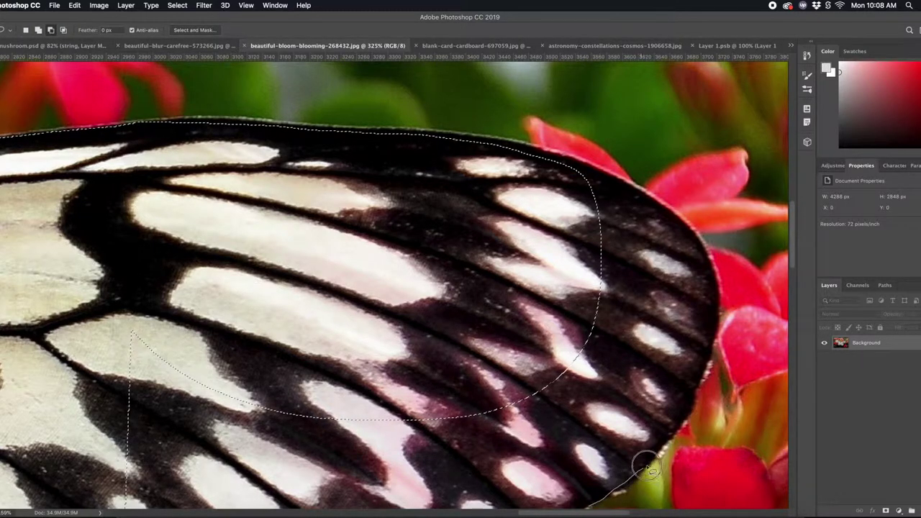
{"action": "double_click", "coordinate": [602, 256]}
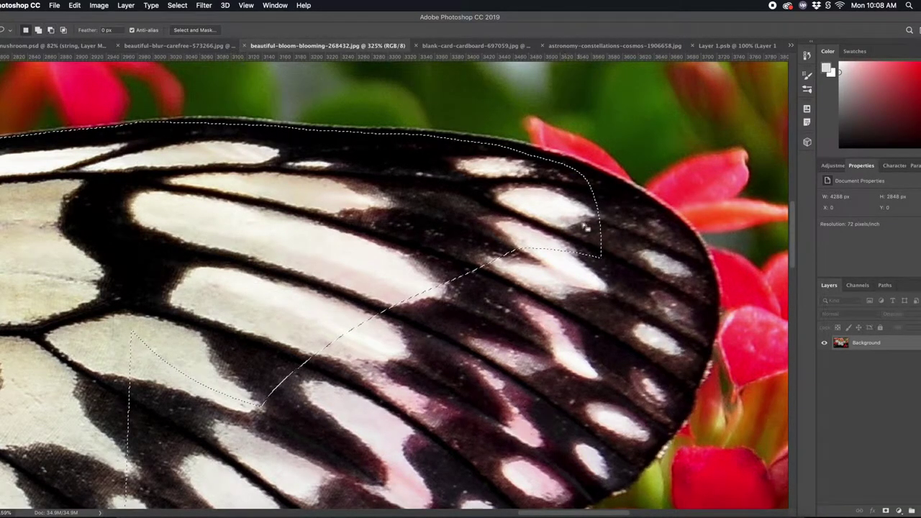
{"action": "left_click", "coordinate": [420, 135], "text": "shift"}
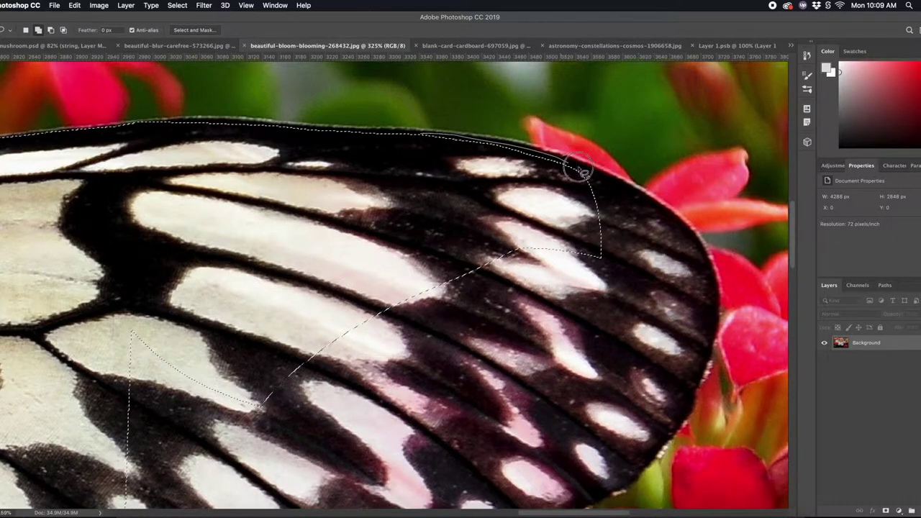
{"action": "double_click", "coordinate": [183, 421]}
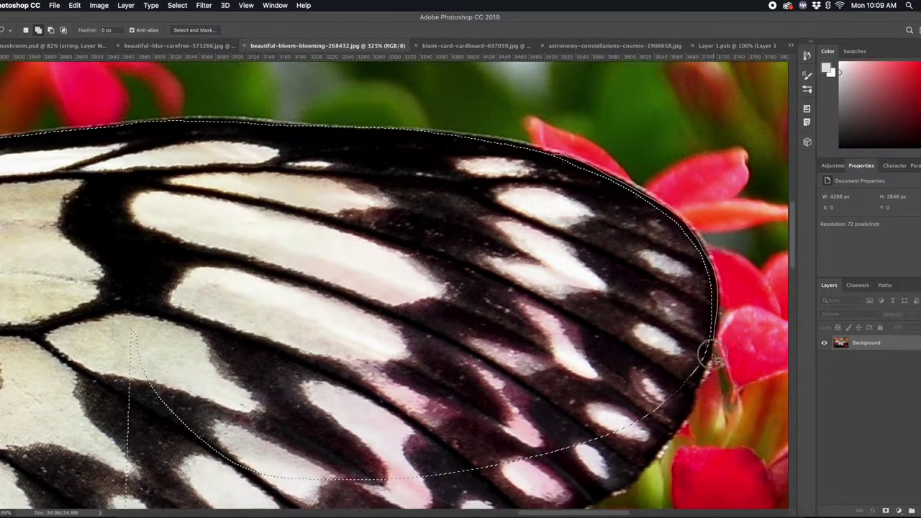
{"action": "double_click", "coordinate": [259, 278]}
{"action": "scroll", "coordinate": [463, 271], "scroll_direction": "down", "scroll_amount": 5}
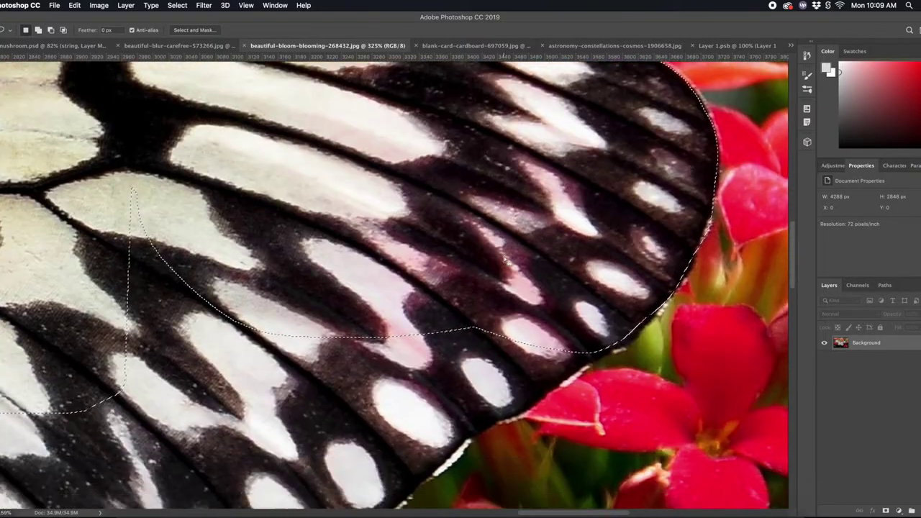
{"action": "scroll", "coordinate": [504, 223], "scroll_direction": "down", "scroll_amount": 5}
{"action": "scroll", "coordinate": [547, 173], "scroll_direction": "down", "scroll_amount": 5}
{"action": "scroll", "coordinate": [589, 122], "scroll_direction": "right", "scroll_amount": 3}
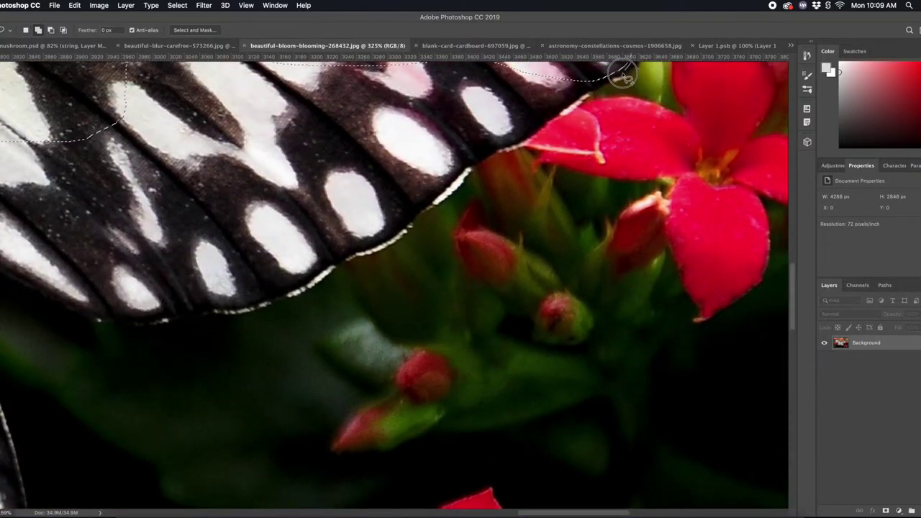
Trace more of the upper and lower wing edges and close the outline.
{"action": "mouse_move", "coordinate": [460, 175]}
{"action": "left_mouse_down"}
{"action": "mouse_move", "coordinate": [346, 253]}
{"action": "mouse_move", "coordinate": [185, 134]}
{"action": "mouse_move", "coordinate": [319, 109]}
{"action": "left_mouse_up"}
{"action": "left_click", "coordinate": [347, 261]}
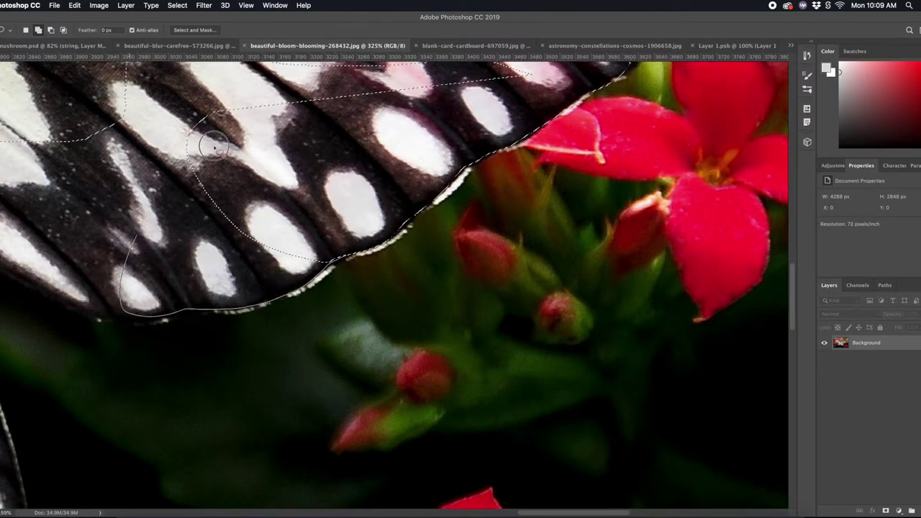
{"action": "scroll", "coordinate": [147, 320], "scroll_direction": "left", "scroll_amount": 3}
{"action": "scroll", "coordinate": [148, 321], "scroll_direction": "left", "scroll_amount": 15}
{"action": "scroll", "coordinate": [147, 320], "scroll_direction": "left", "scroll_amount": 3}
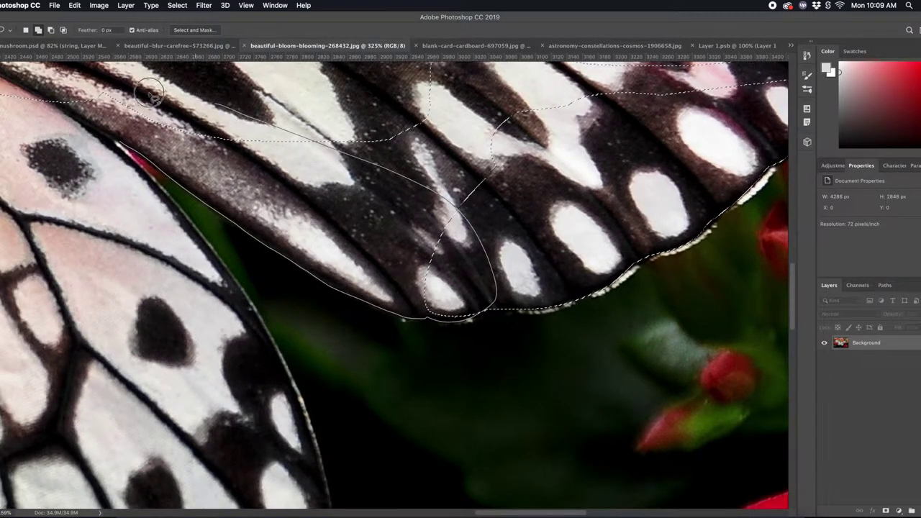
{"action": "left_click", "coordinate": [58, 151]}
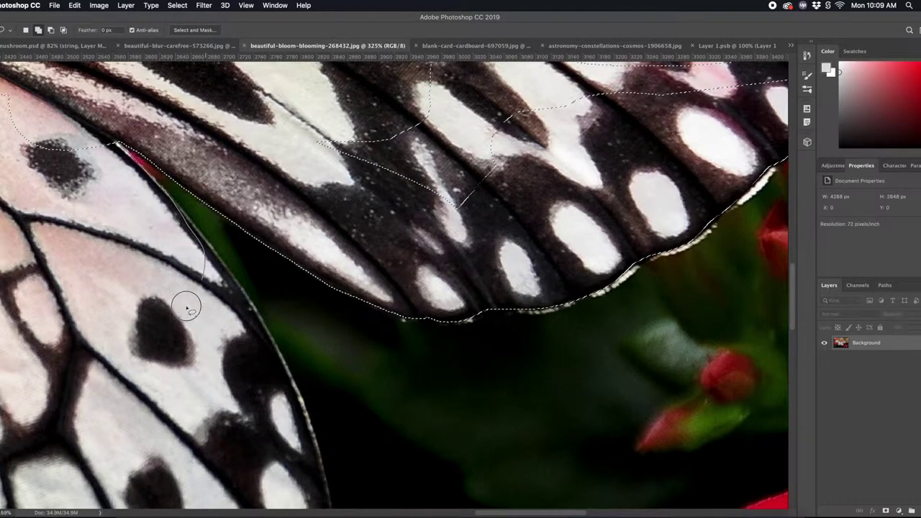
{"action": "scroll", "coordinate": [385, 352], "scroll_direction": "down", "scroll_amount": 3}
{"action": "scroll", "coordinate": [386, 351], "scroll_direction": "right", "scroll_amount": 3}
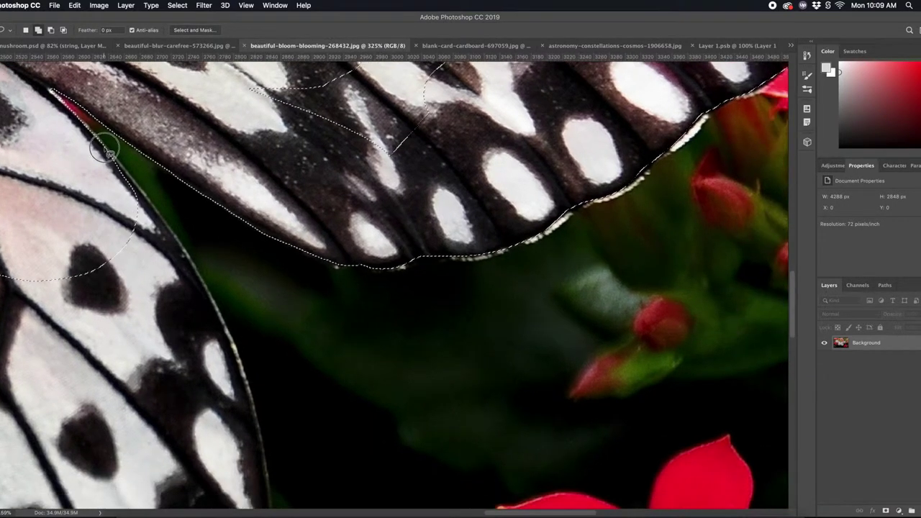
Add the wing edge down to the lower-right wing, tightening the selection there.
{"action": "left_click_drag", "start_coordinate": [83, 198], "coordinate": [35, 435]}
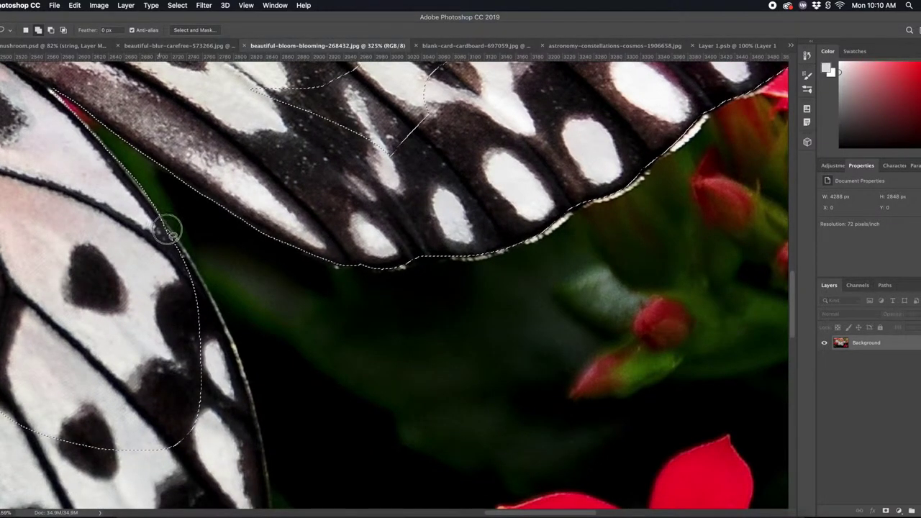
{"action": "left_click_drag", "start_coordinate": [170, 232], "coordinate": [234, 403]}
{"action": "scroll", "coordinate": [408, 356], "scroll_direction": "down", "scroll_amount": 2}
{"action": "scroll", "coordinate": [395, 338], "scroll_direction": "down", "scroll_amount": 10}
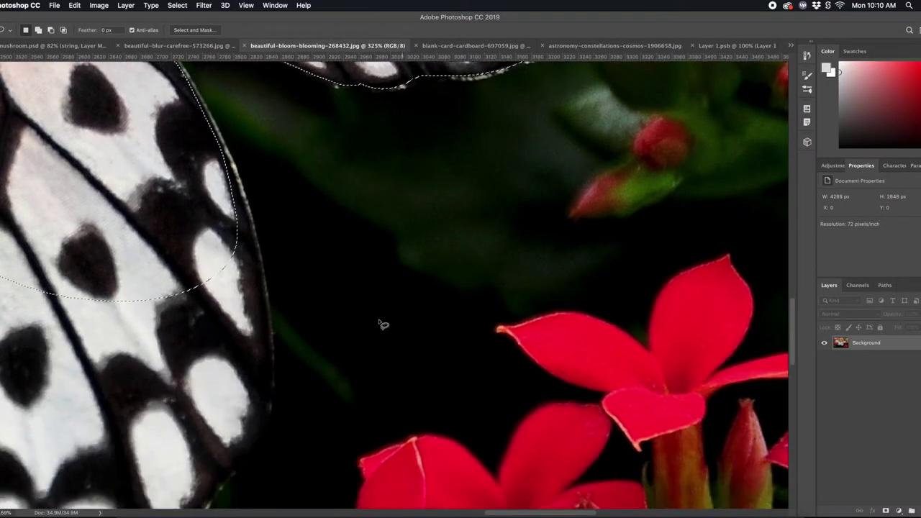
{"action": "scroll", "coordinate": [287, 216], "scroll_direction": "down", "scroll_amount": 1}
{"action": "mouse_move", "coordinate": [245, 190]}
{"action": "left_mouse_down"}
{"action": "mouse_move", "coordinate": [173, 467]}
{"action": "mouse_move", "coordinate": [250, 141]}
{"action": "mouse_move", "coordinate": [162, 479]}
{"action": "mouse_move", "coordinate": [315, 443]}
{"action": "left_mouse_up"}
{"action": "scroll", "coordinate": [215, 324], "scroll_direction": "down", "scroll_amount": 4}
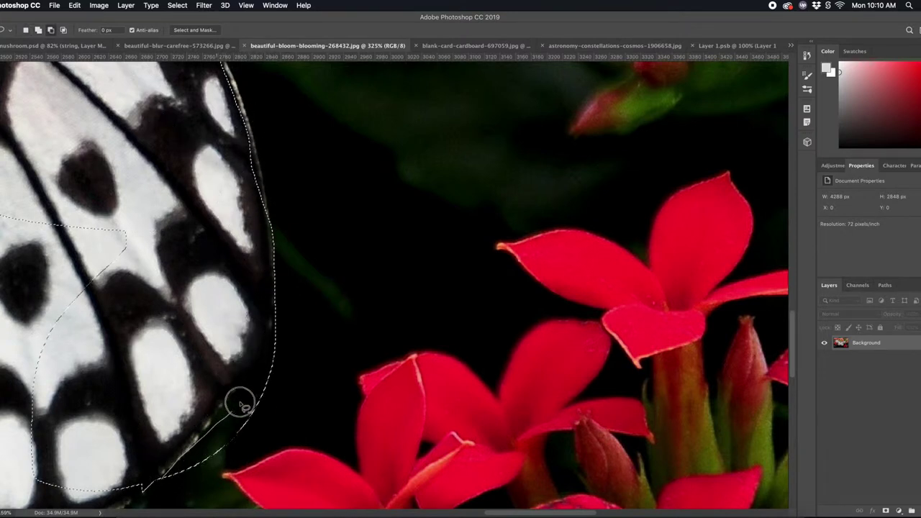
{"action": "left_click_drag", "start_coordinate": [221, 436], "coordinate": [303, 419]}
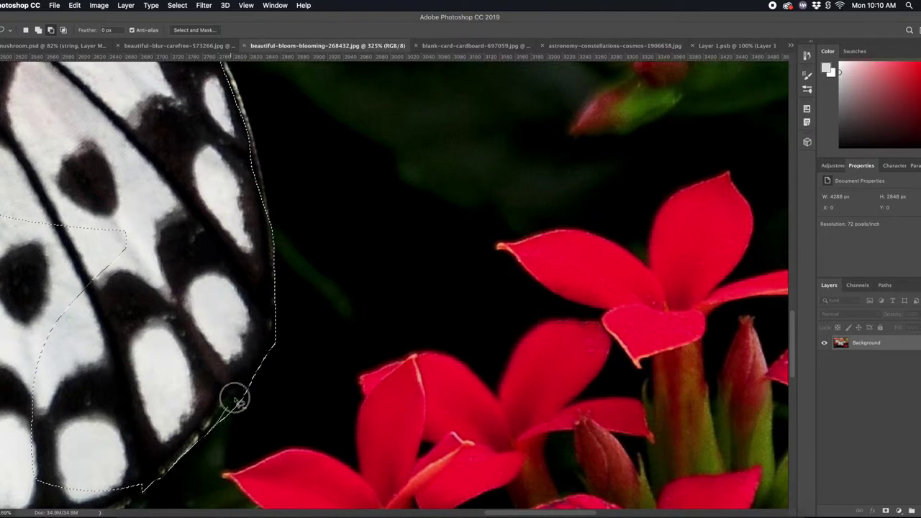
Trace and close the lower wing's bottom edge, extending the selection along it.
{"action": "scroll", "coordinate": [301, 419], "scroll_direction": "left", "scroll_amount": 5}
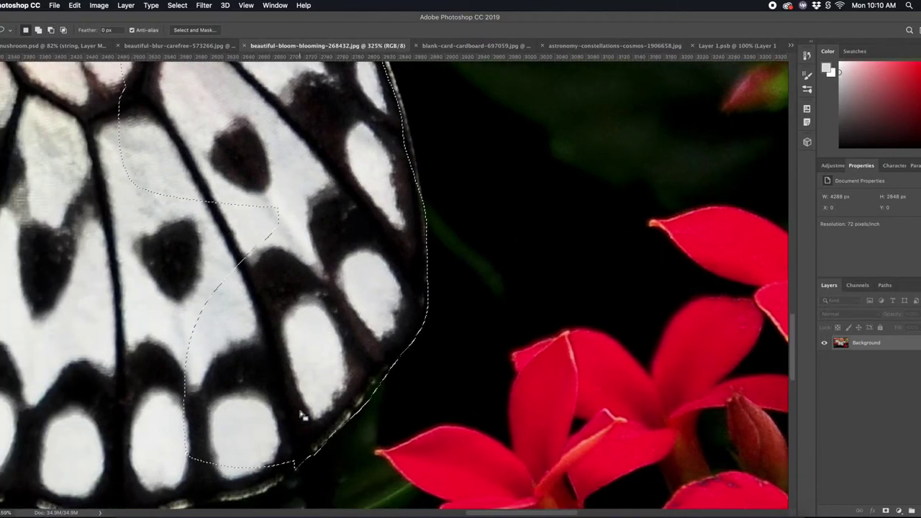
{"action": "scroll", "coordinate": [170, 370], "scroll_direction": "down", "scroll_amount": 5}
{"action": "scroll", "coordinate": [170, 369], "scroll_direction": "left", "scroll_amount": 5}
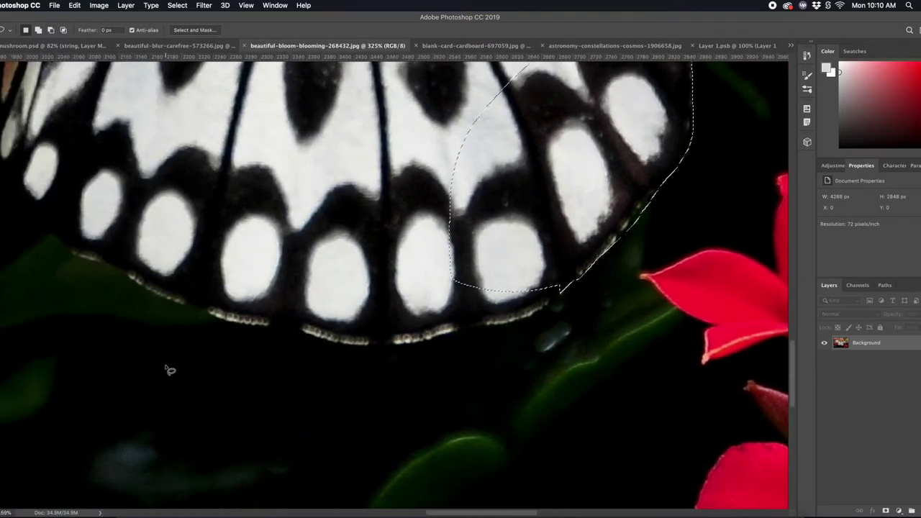
{"action": "scroll", "coordinate": [170, 370], "scroll_direction": "left", "scroll_amount": 4}
{"action": "mouse_move", "coordinate": [55, 124]}
{"action": "left_mouse_down"}
{"action": "mouse_move", "coordinate": [69, 200]}
{"action": "mouse_move", "coordinate": [149, 273]}
{"action": "left_mouse_up"}
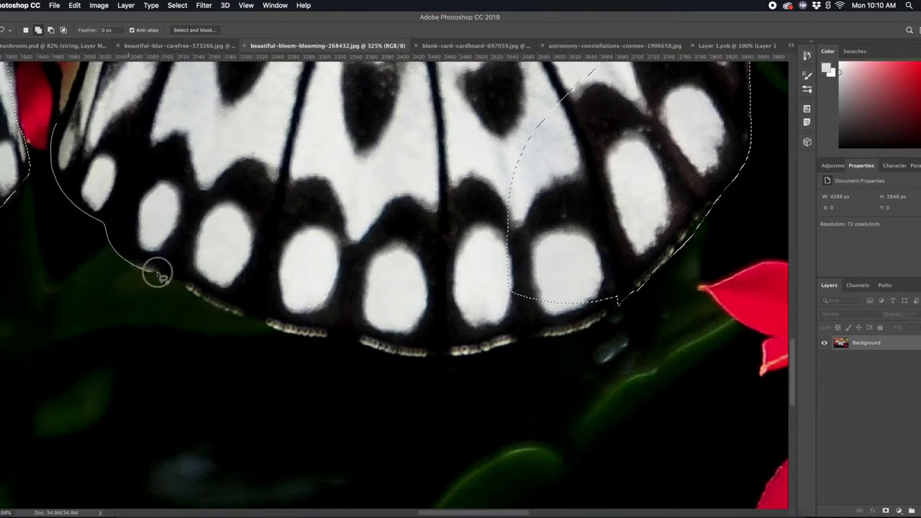
{"action": "mouse_move", "coordinate": [197, 290]}
{"action": "left_mouse_down"}
{"action": "mouse_move", "coordinate": [219, 302]}
{"action": "mouse_move", "coordinate": [244, 97]}
{"action": "left_mouse_up"}
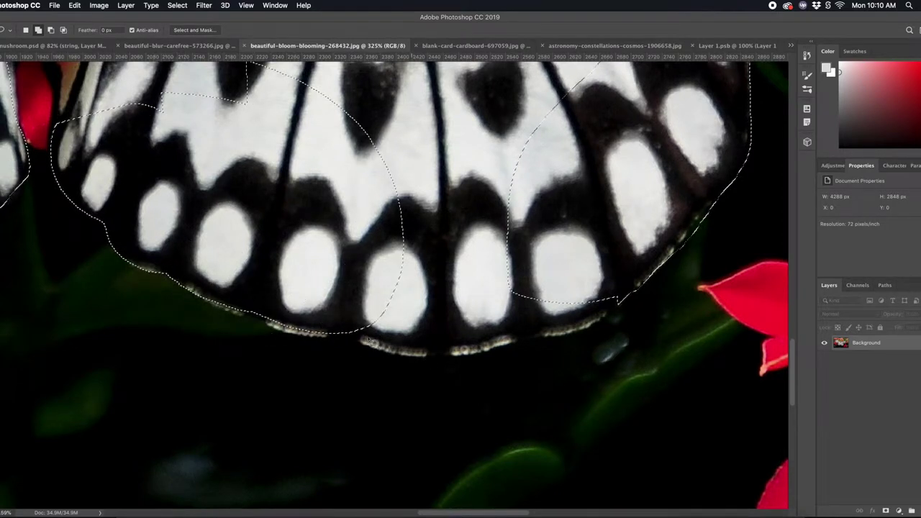
{"action": "mouse_move", "coordinate": [372, 348]}
{"action": "left_mouse_down"}
{"action": "mouse_move", "coordinate": [531, 338]}
{"action": "mouse_move", "coordinate": [607, 317]}
{"action": "mouse_move", "coordinate": [612, 302]}
{"action": "mouse_move", "coordinate": [497, 232]}
{"action": "left_mouse_up"}
Trace the body's right edge, cancelling an unfinished outline across the wing.
{"action": "scroll", "coordinate": [374, 158], "scroll_direction": "up", "scroll_amount": 3}
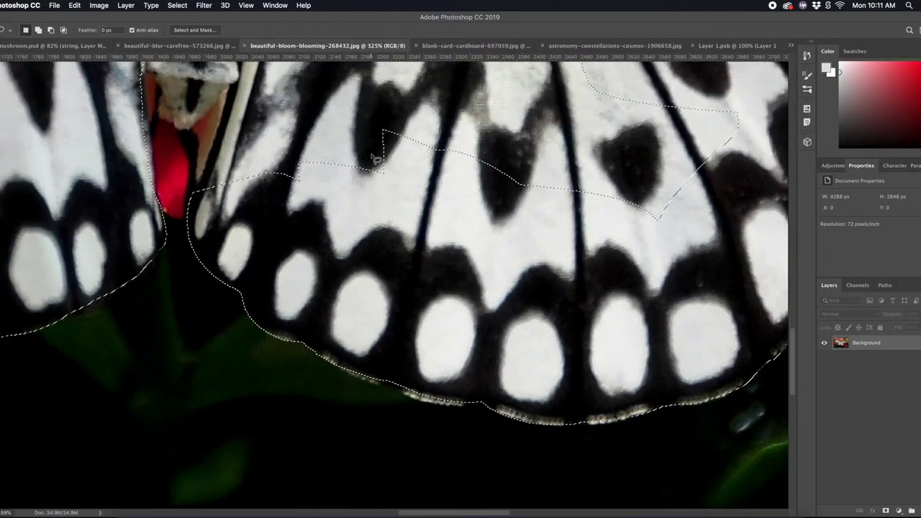
{"action": "scroll", "coordinate": [374, 158], "scroll_direction": "up", "scroll_amount": 3}
{"action": "scroll", "coordinate": [374, 158], "scroll_direction": "left", "scroll_amount": 2}
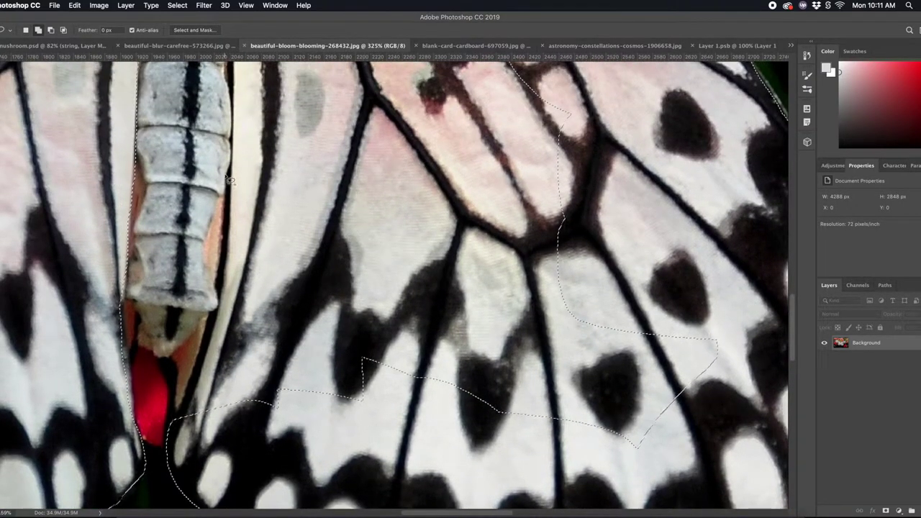
{"action": "left_click_drag", "start_coordinate": [217, 269], "coordinate": [193, 386]}
{"action": "left_click_drag", "start_coordinate": [175, 426], "coordinate": [238, 328]}
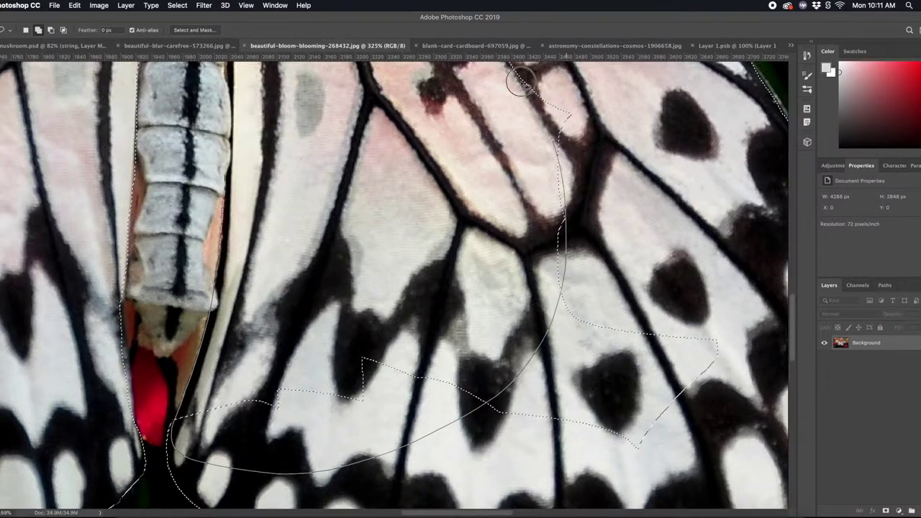
{"action": "scroll", "coordinate": [238, 328], "scroll_direction": "up", "scroll_amount": 5}
{"action": "left_click", "coordinate": [232, 228]}
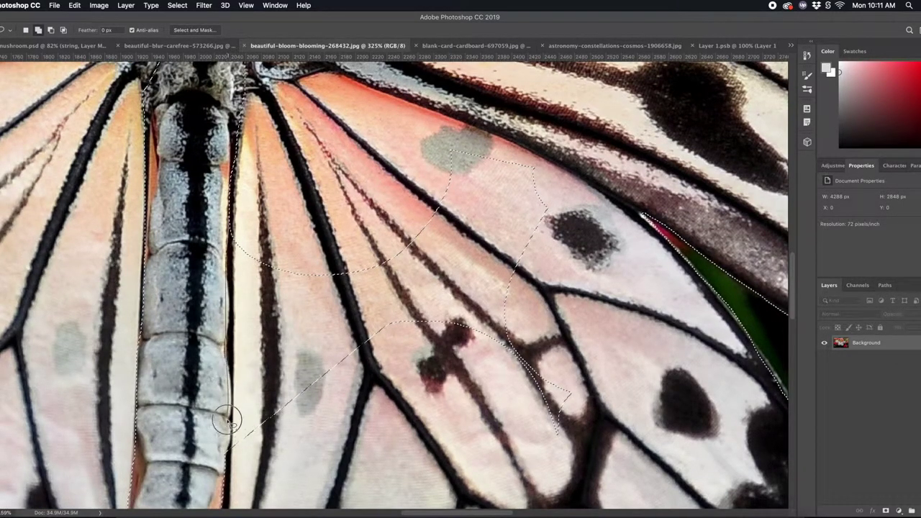
{"action": "key", "text": "Escape"}
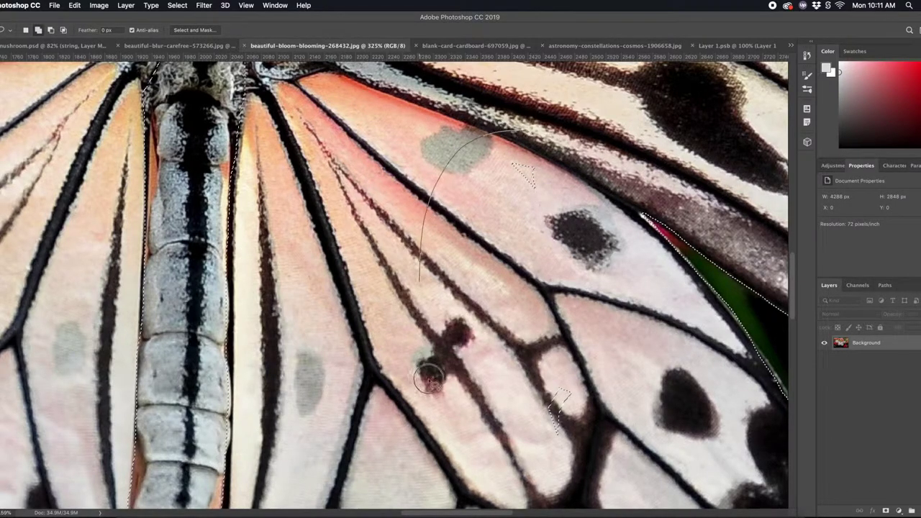
{"action": "scroll", "coordinate": [554, 470], "scroll_direction": "down", "scroll_amount": 5}
{"action": "left_click_drag", "start_coordinate": [561, 345], "coordinate": [723, 389]}
Zoom out, fill gaps in both wing selections, copy the butterfly and return to mushroom.psd.
{"action": "key", "text": "z"}
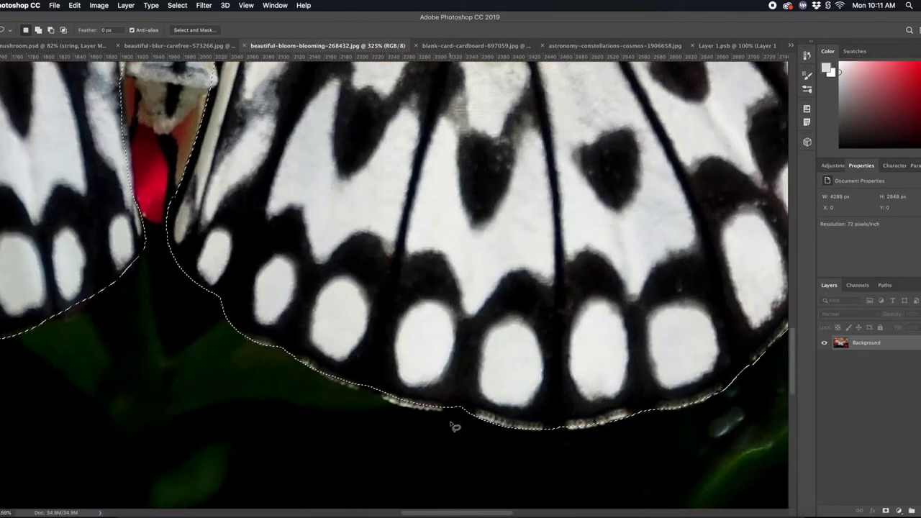
{"action": "left_click_drag", "start_coordinate": [452, 421], "coordinate": [173, 259]}
{"action": "scroll", "coordinate": [173, 259], "scroll_direction": "up", "scroll_amount": 5}
{"action": "scroll", "coordinate": [173, 259], "scroll_direction": "left", "scroll_amount": 1}
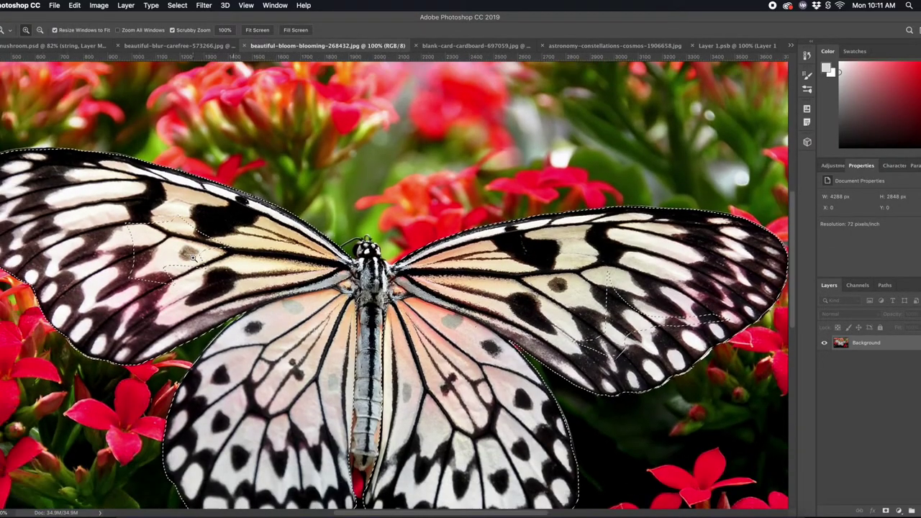
{"action": "key", "text": "l"}
{"action": "left_click_drag", "start_coordinate": [210, 206], "coordinate": [223, 317]}
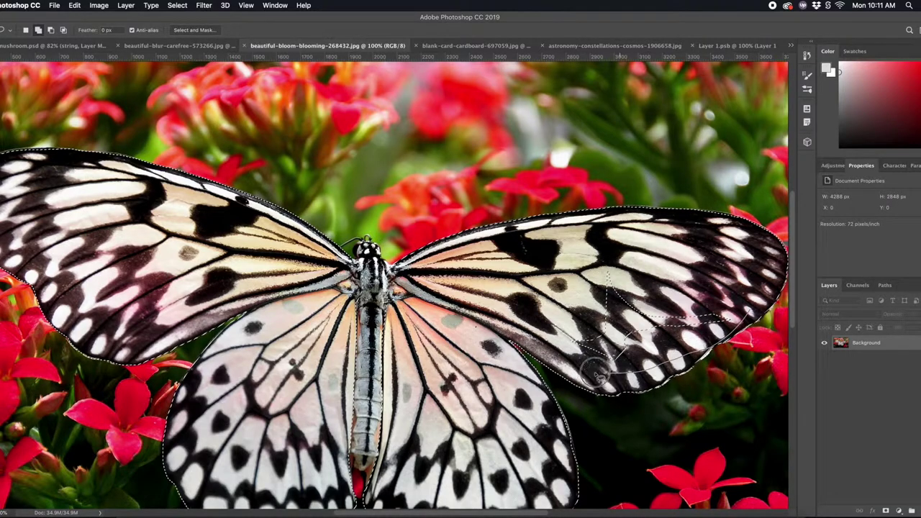
{"action": "left_click_drag", "start_coordinate": [741, 318], "coordinate": [761, 290]}
{"action": "scroll", "coordinate": [394, 288], "scroll_direction": "down", "scroll_amount": 2}
{"action": "scroll", "coordinate": [394, 288], "scroll_direction": "left", "scroll_amount": 1}
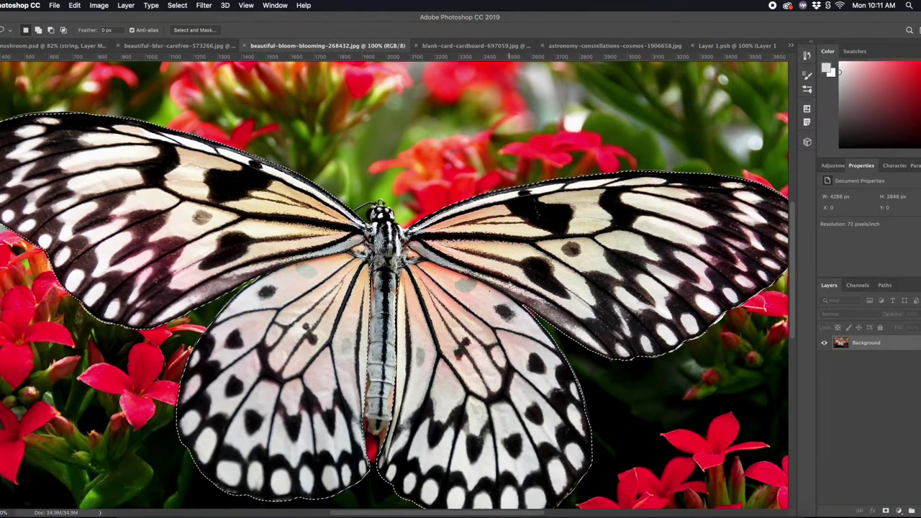
{"action": "key", "text": "super+c"}
{"action": "left_click", "coordinate": [57, 45]}
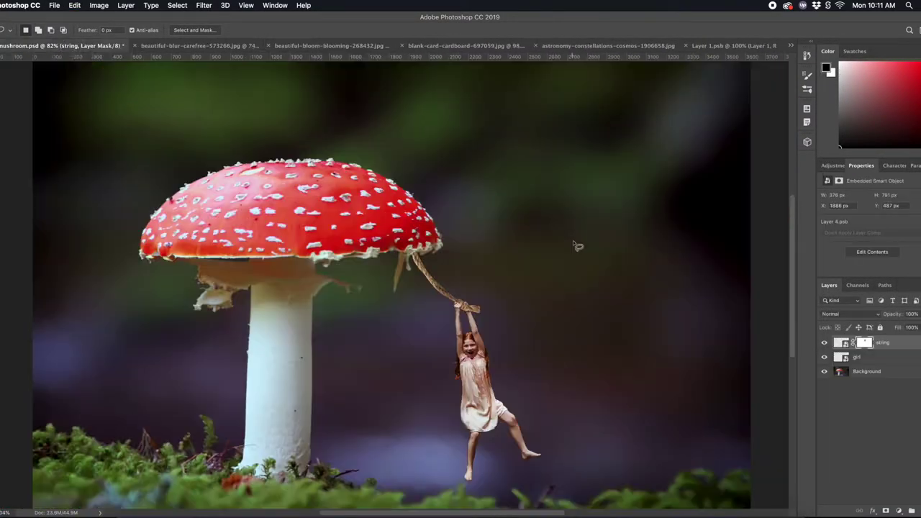
Paste the butterfly above the Background as a wings layer and convert it to a smart object.
{"action": "key", "text": "v"}
{"action": "left_click", "coordinate": [868, 372]}
{"action": "key", "text": "super+v"}
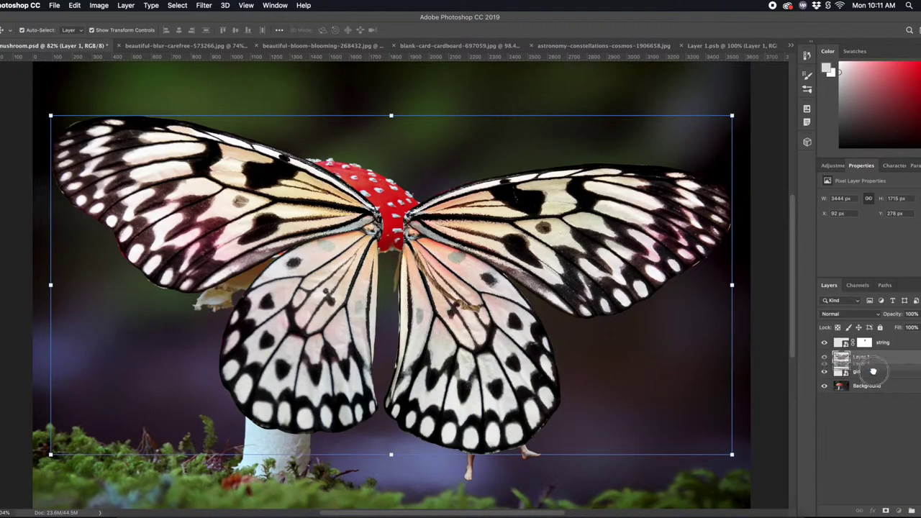
{"action": "type", "text": "wings"}
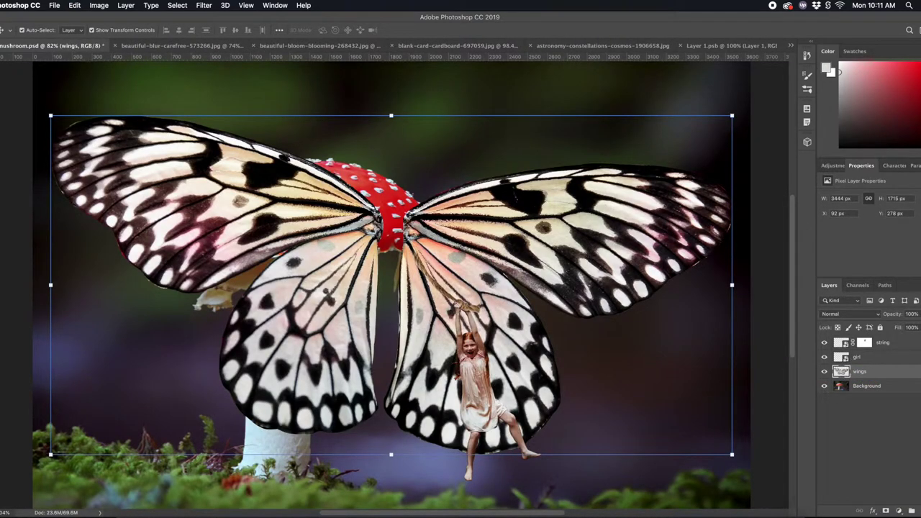
{"action": "right_click", "coordinate": [878, 371]}
{"action": "key", "text": "Escape"}
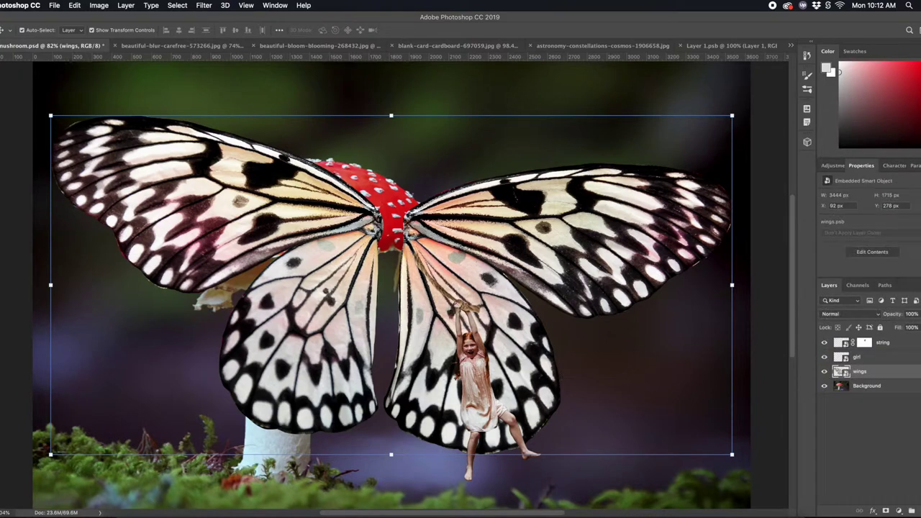
Rotate, scale down and place the wings behind the girl under the rope, then commit.
{"action": "left_click_drag", "start_coordinate": [45, 111], "coordinate": [29, 137]}
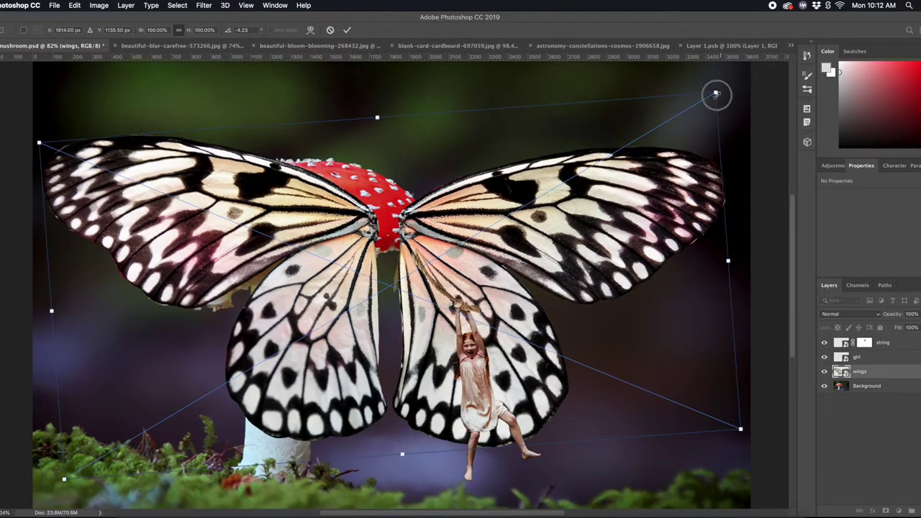
{"action": "left_click_drag", "start_coordinate": [718, 90], "coordinate": [270, 353]}
{"action": "left_click_drag", "start_coordinate": [245, 389], "coordinate": [566, 346]}
{"action": "mouse_move", "coordinate": [599, 317]}
{"action": "left_mouse_down"}
{"action": "mouse_move", "coordinate": [591, 303]}
{"action": "mouse_move", "coordinate": [522, 376]}
{"action": "left_mouse_up"}
{"action": "left_click_drag", "start_coordinate": [435, 400], "coordinate": [469, 366]}
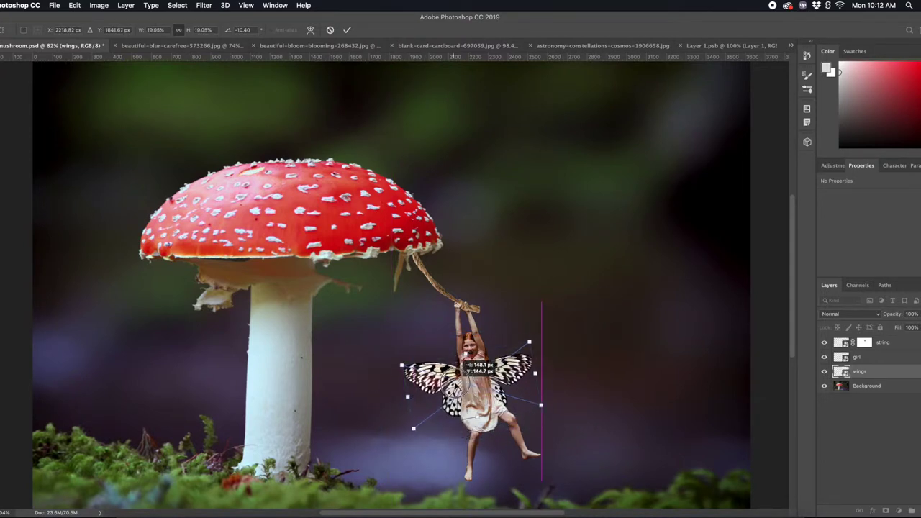
{"action": "mouse_move", "coordinate": [531, 338]}
{"action": "left_mouse_down"}
{"action": "mouse_move", "coordinate": [579, 346]}
{"action": "mouse_move", "coordinate": [550, 362]}
{"action": "left_mouse_up"}
{"action": "left_click_drag", "start_coordinate": [557, 326], "coordinate": [559, 310]}
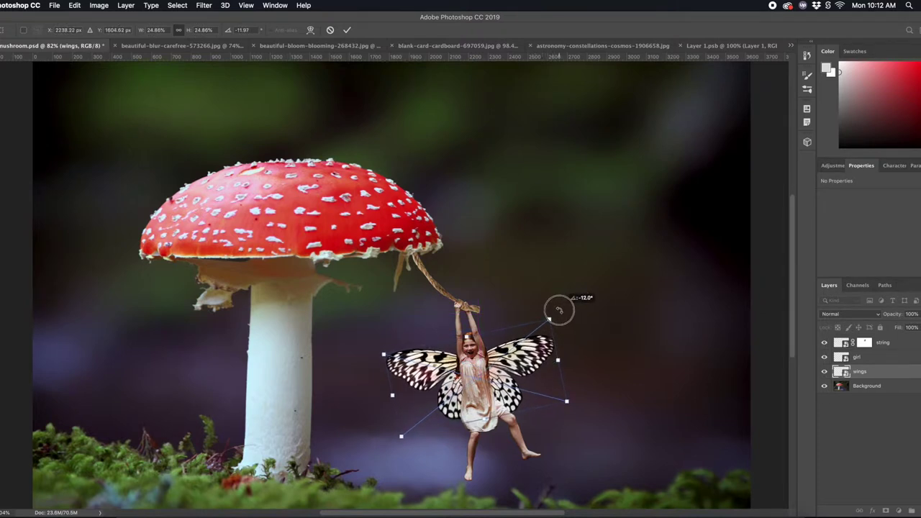
{"action": "key", "text": "Return"}
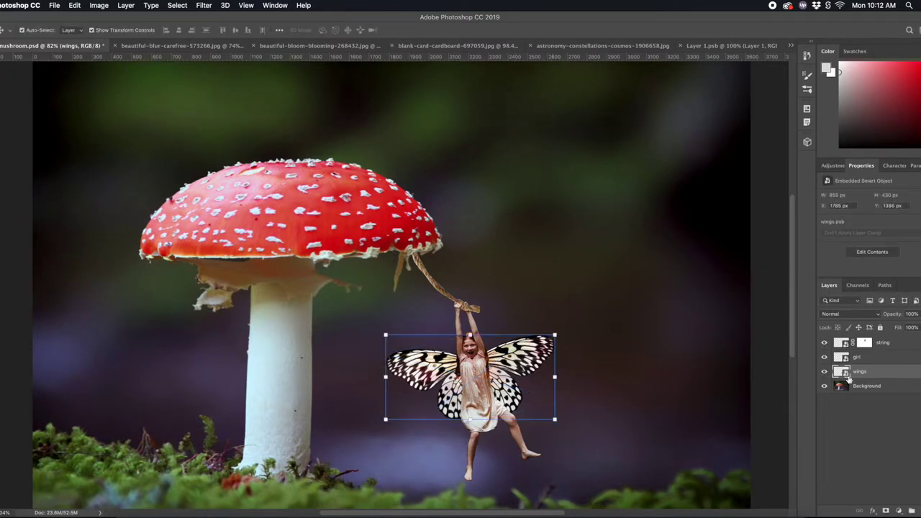
Set the wings layer to Screen blending, then pick a magenta foreground colour.
{"action": "left_click", "coordinate": [849, 313]}
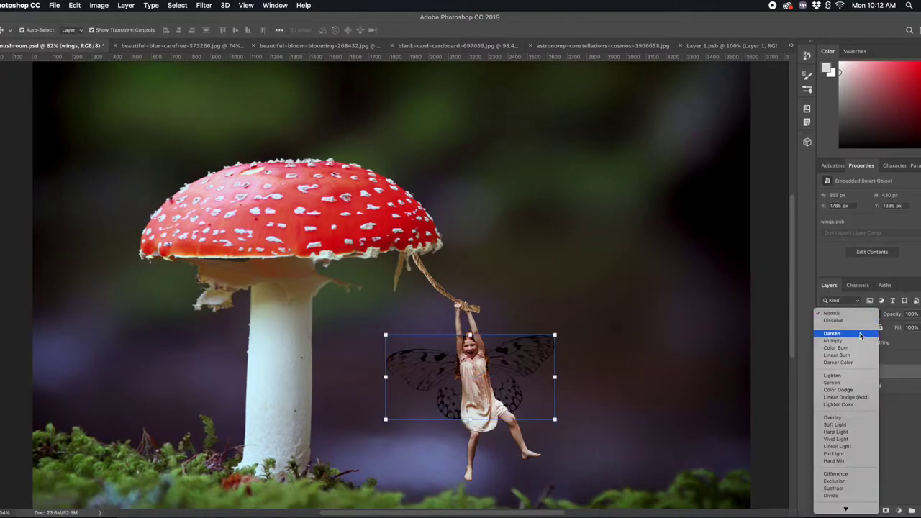
{"action": "left_click", "coordinate": [847, 385]}
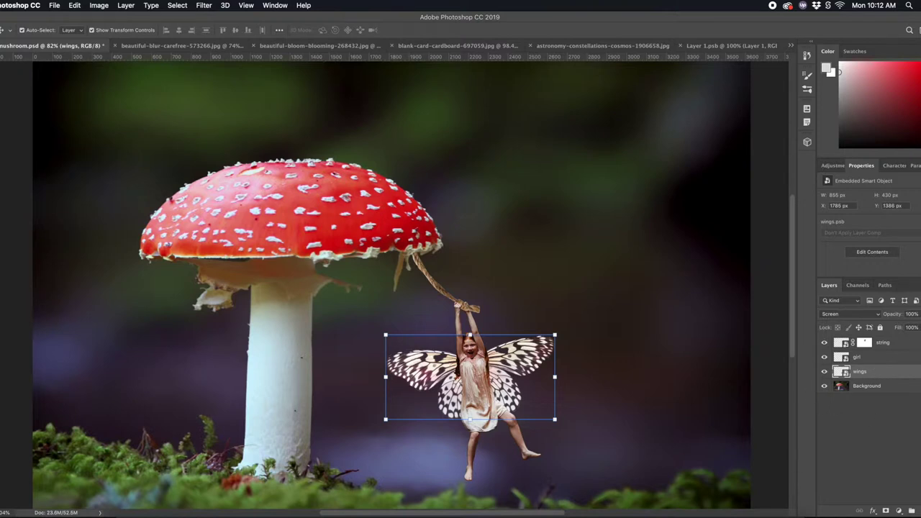
{"action": "left_click", "coordinate": [834, 69]}
{"action": "left_click", "coordinate": [618, 301]}
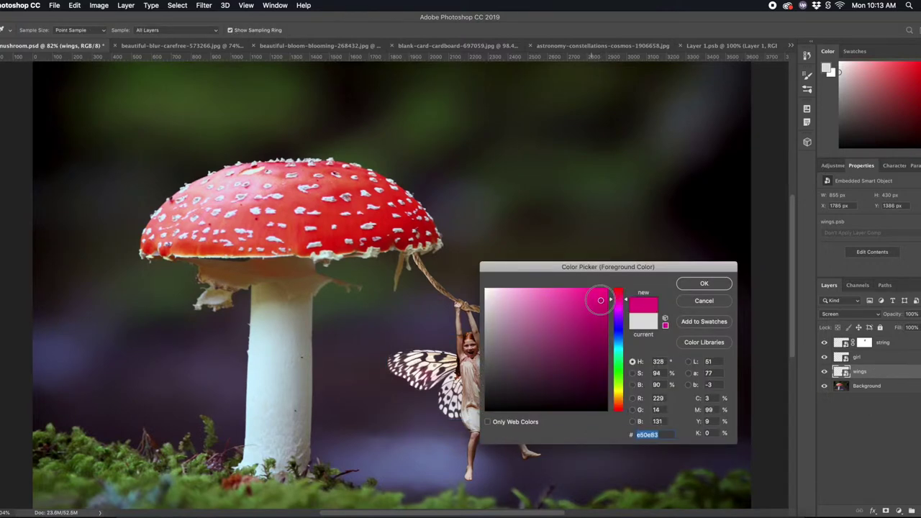
{"action": "left_click", "coordinate": [694, 283]}
{"action": "key", "text": "ctrl+shift+alt+n"}
{"action": "key", "text": "b"}
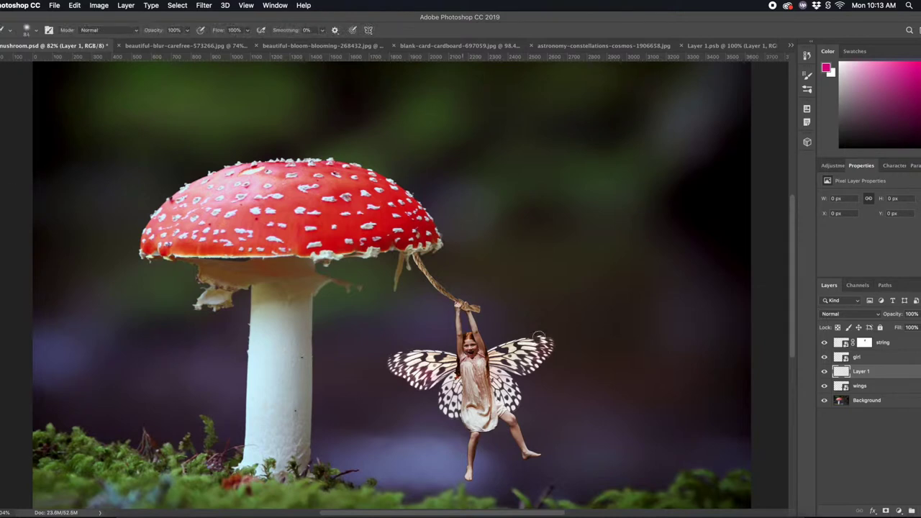
{"action": "left_click_drag", "start_coordinate": [498, 344], "coordinate": [558, 345]}
{"action": "left_click_drag", "start_coordinate": [452, 353], "coordinate": [380, 360]}
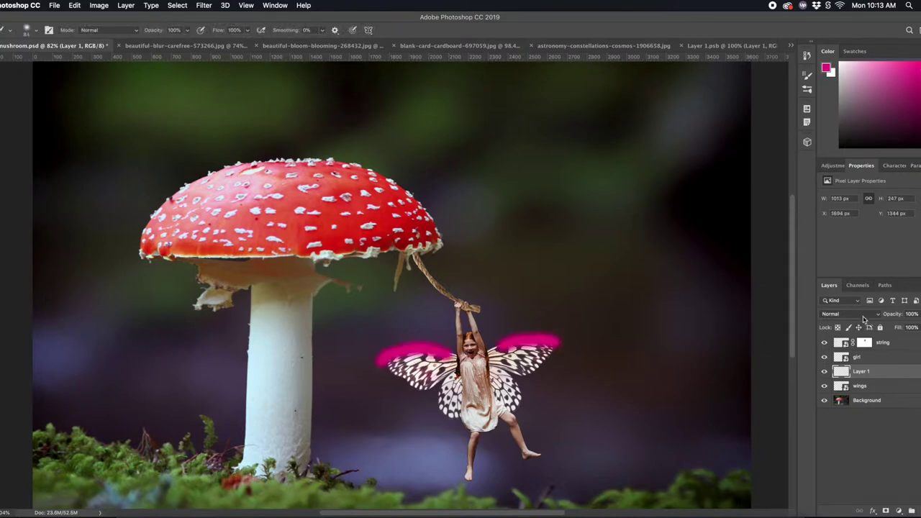
{"action": "left_click", "coordinate": [851, 314]}
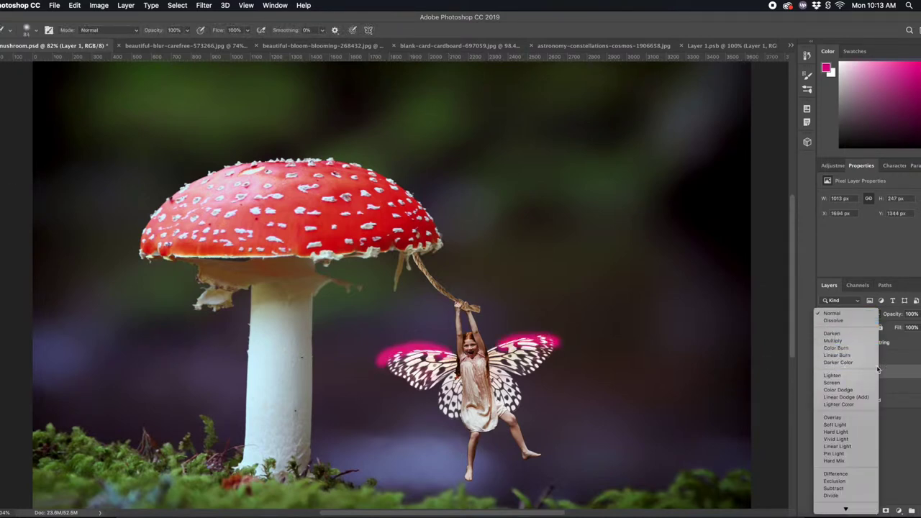
{"action": "left_click", "coordinate": [849, 376]}
{"action": "right_click", "coordinate": [867, 372]}
{"action": "left_click", "coordinate": [854, 279]}
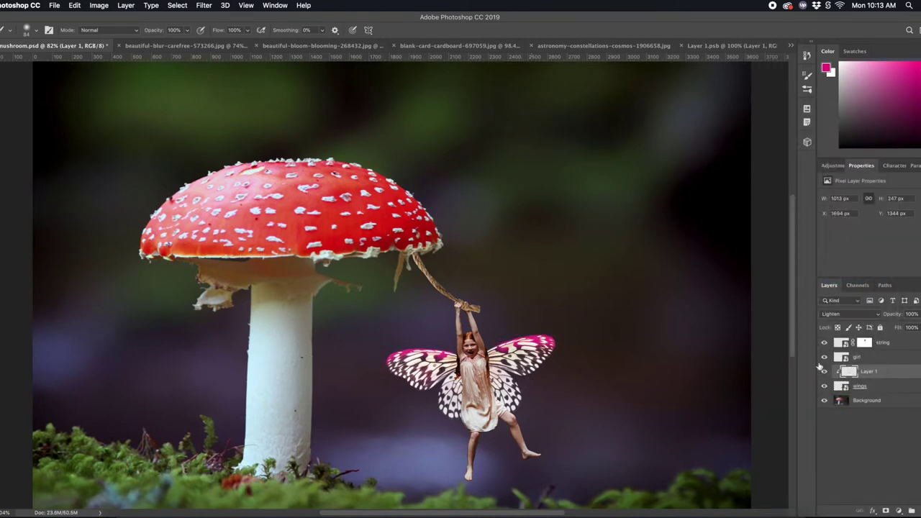
{"action": "left_click", "coordinate": [854, 315]}
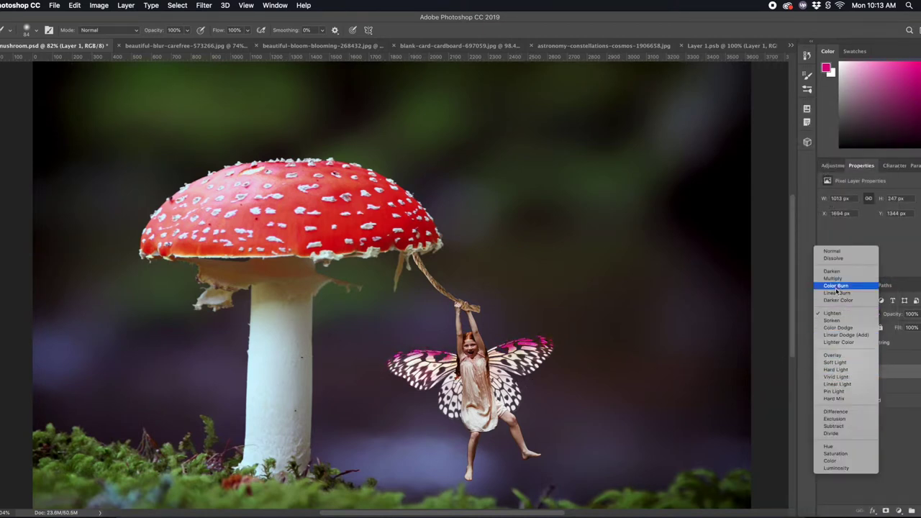
{"action": "left_click", "coordinate": [878, 309]}
{"action": "left_click_drag", "start_coordinate": [894, 316], "coordinate": [883, 318]}
{"action": "left_click", "coordinate": [826, 69]}
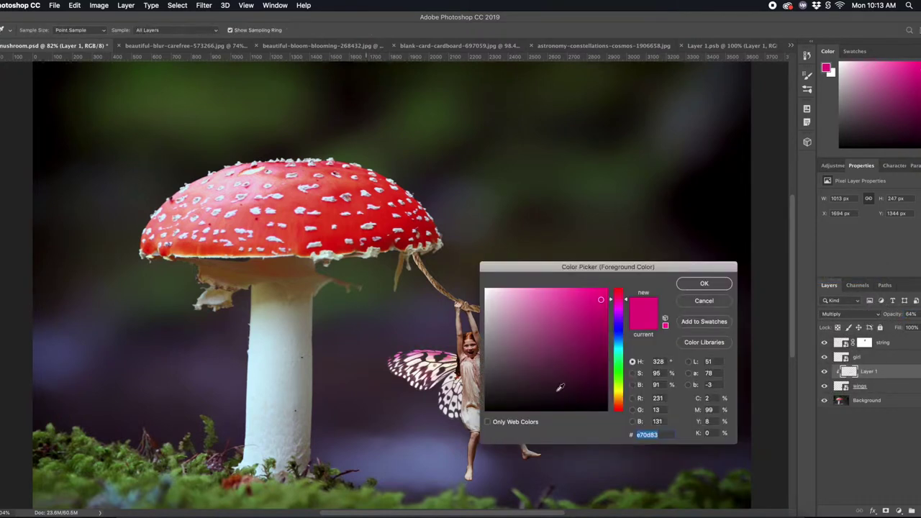
{"action": "left_click_drag", "start_coordinate": [615, 388], "coordinate": [618, 396]}
{"action": "left_click", "coordinate": [709, 288]}
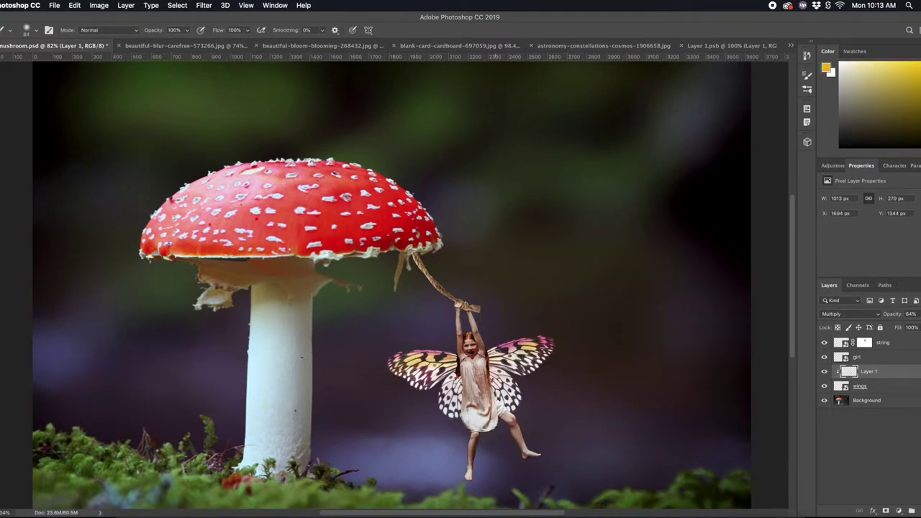
{"action": "left_click", "coordinate": [826, 69]}
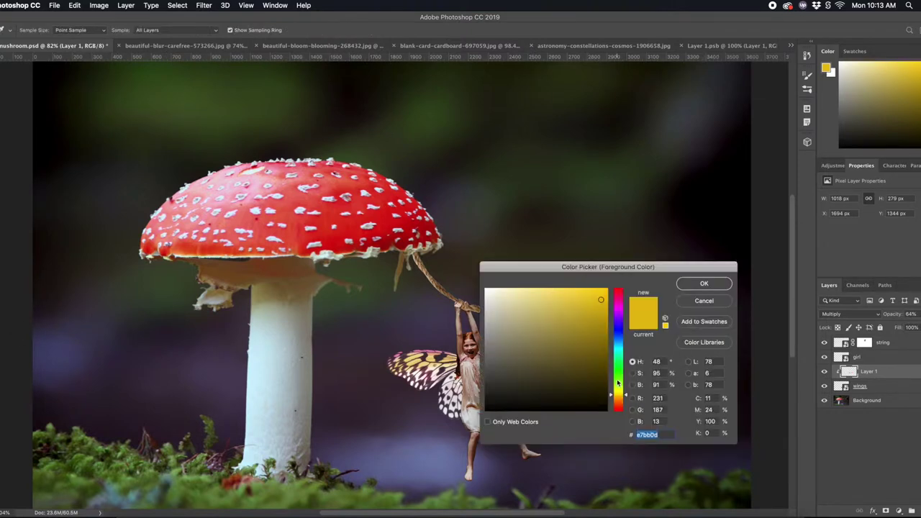
{"action": "left_click", "coordinate": [617, 388]}
{"action": "left_click", "coordinate": [582, 289]}
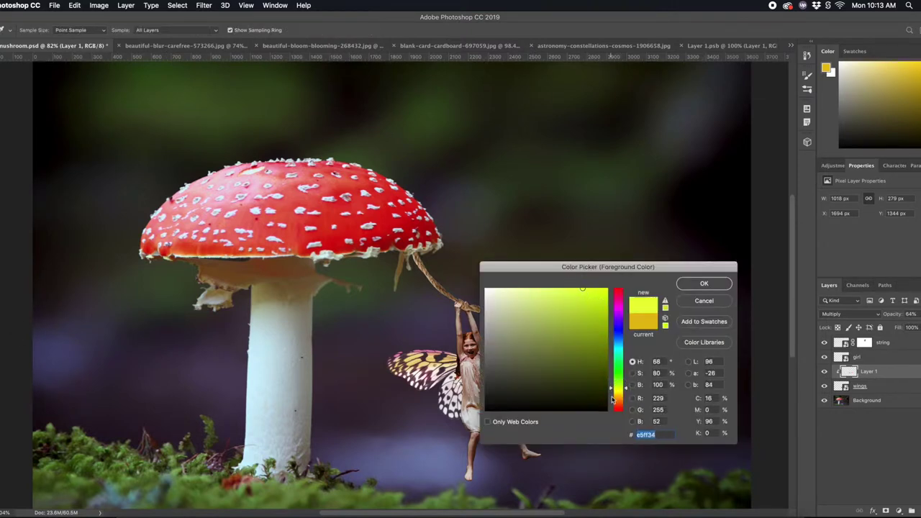
{"action": "left_click", "coordinate": [709, 285]}
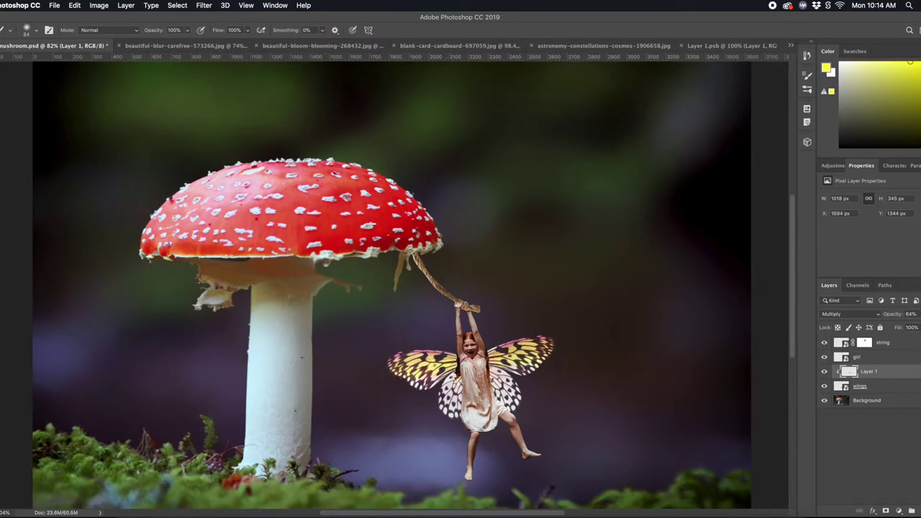
{"action": "left_click", "coordinate": [826, 69]}
{"action": "left_click", "coordinate": [698, 303]}
{"action": "key", "text": "Delete"}
{"action": "key", "text": "v"}
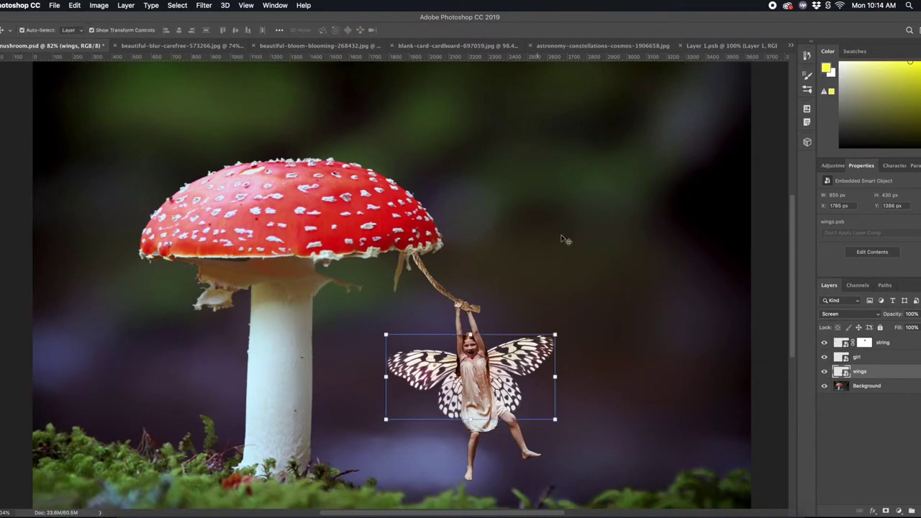
Add an empty layer above the string layer, with colours reset to black and white.
{"action": "left_click", "coordinate": [428, 276]}
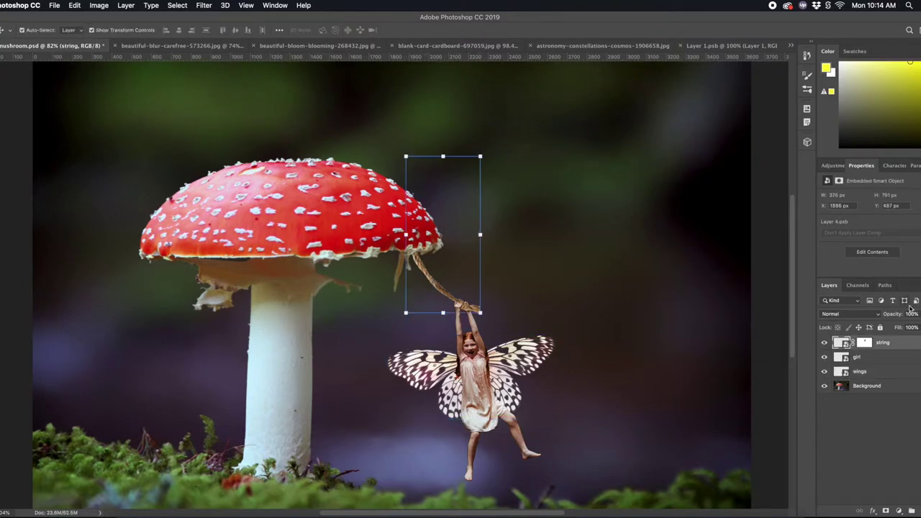
{"action": "left_click", "coordinate": [877, 318]}
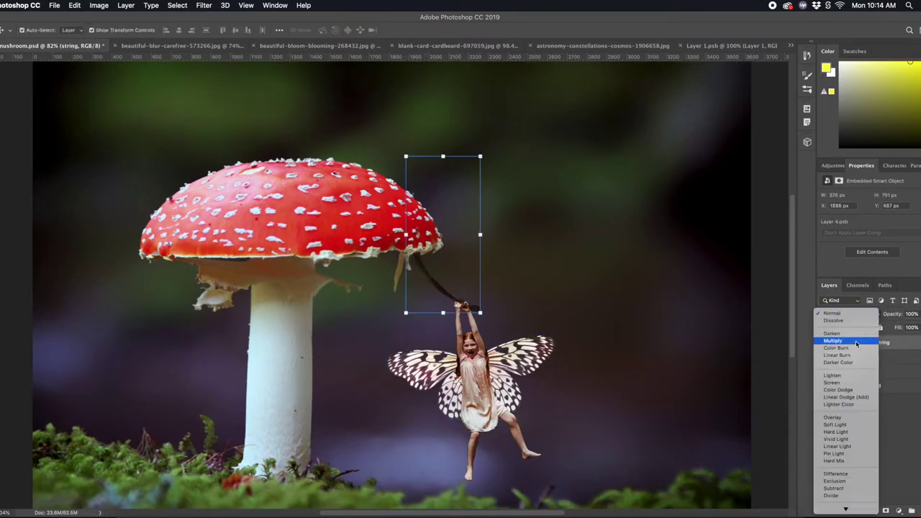
{"action": "left_click", "coordinate": [834, 313]}
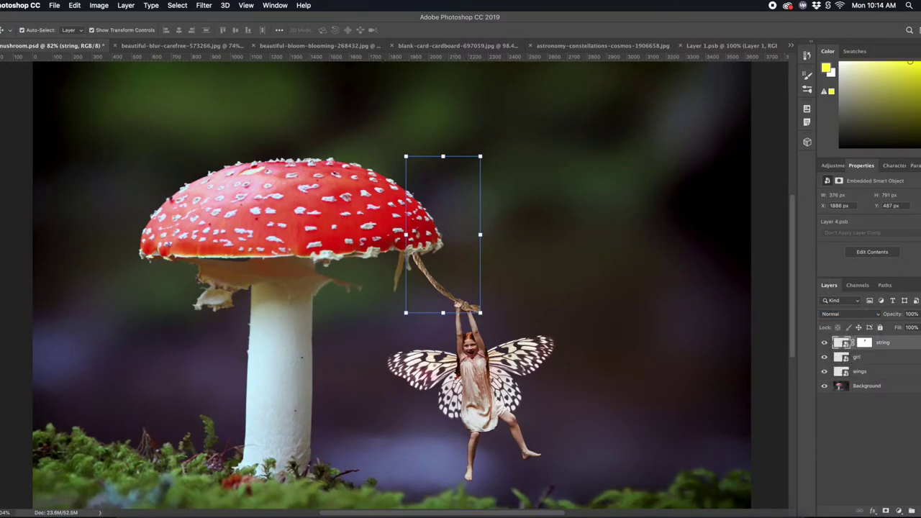
{"action": "key", "text": "b"}
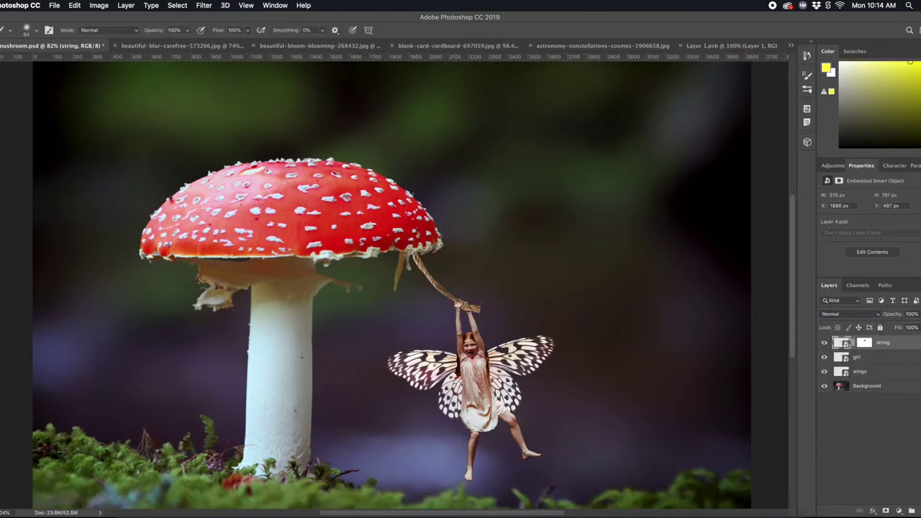
{"action": "key", "text": "ctrl+shift+alt+n"}
{"action": "key", "text": "ctrl+z"}
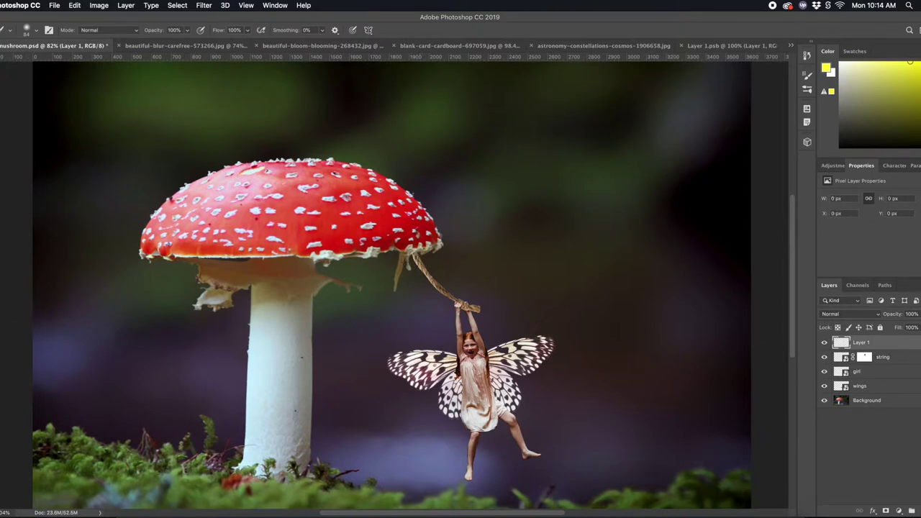
{"action": "key", "text": "d"}
Paint a dark shadow at the rope's top, set it to Multiply at 31%, and clip it to the string.
{"action": "left_click_drag", "start_coordinate": [420, 268], "coordinate": [415, 262]}
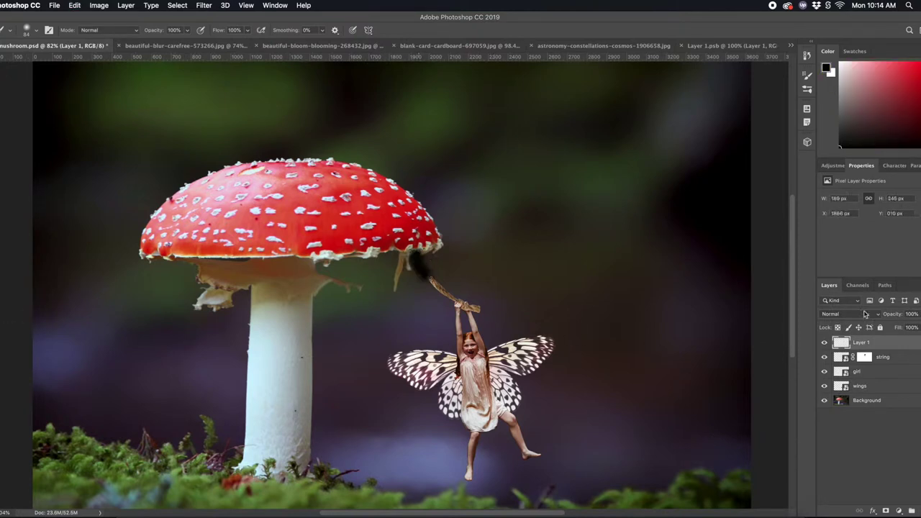
{"action": "left_click", "coordinate": [849, 313]}
{"action": "left_click", "coordinate": [842, 339]}
{"action": "left_click_drag", "start_coordinate": [897, 317], "coordinate": [883, 318]}
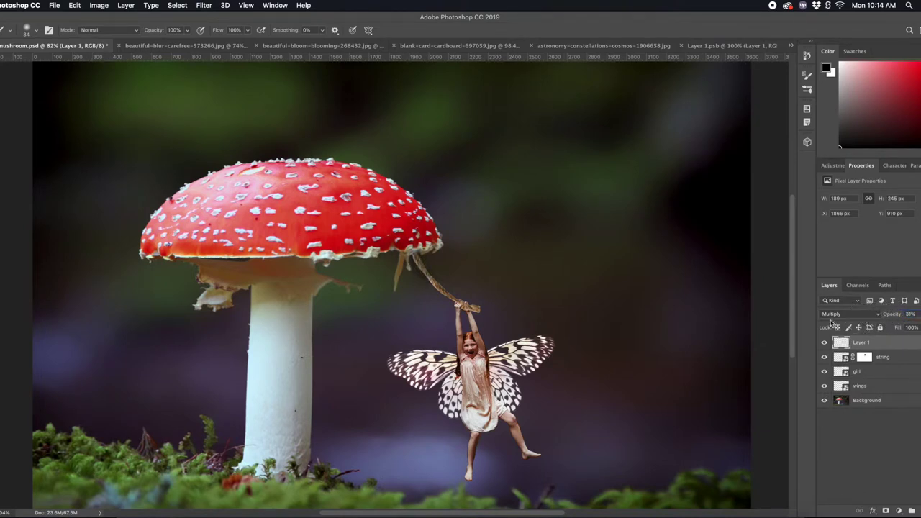
{"action": "right_click", "coordinate": [913, 344]}
{"action": "left_click", "coordinate": [846, 280]}
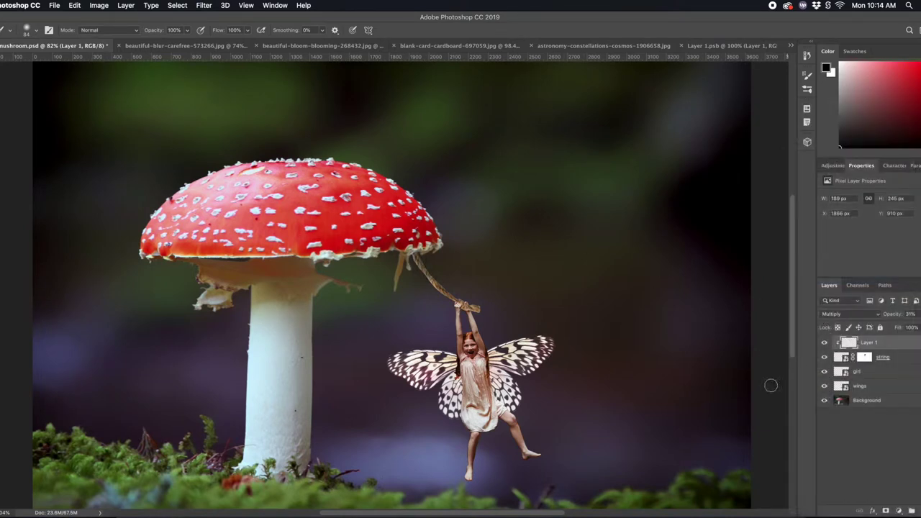
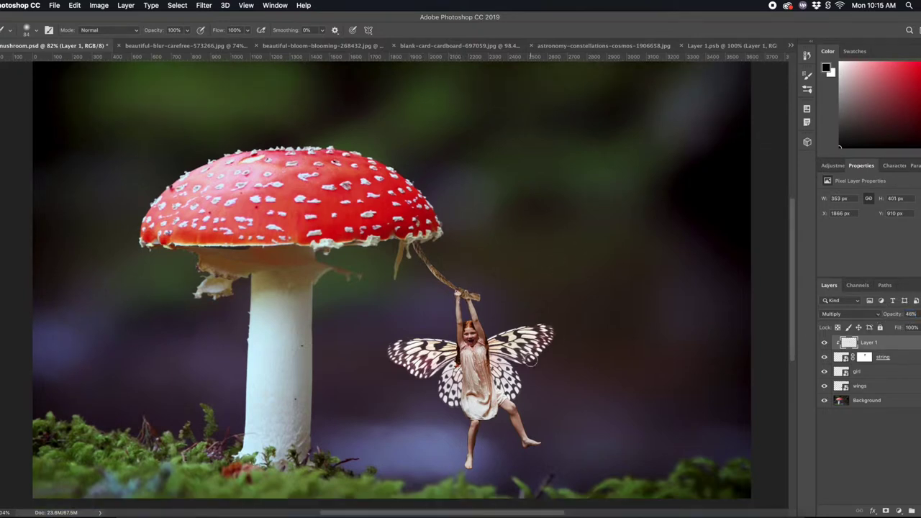
Paint a test dark stroke on a new Multiply layer at 46% opacity, then delete it.
{"action": "scroll", "coordinate": [611, 259], "scroll_direction": "down", "scroll_amount": 3}
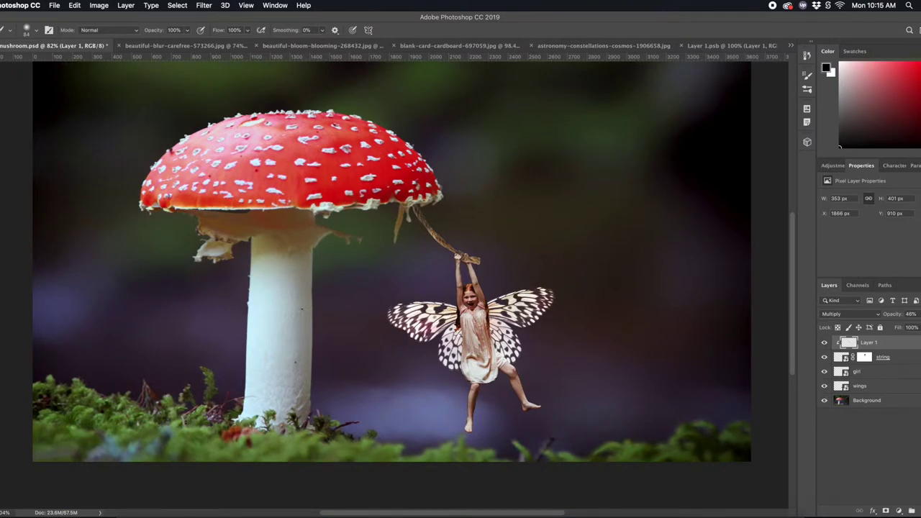
{"action": "key", "text": "v"}
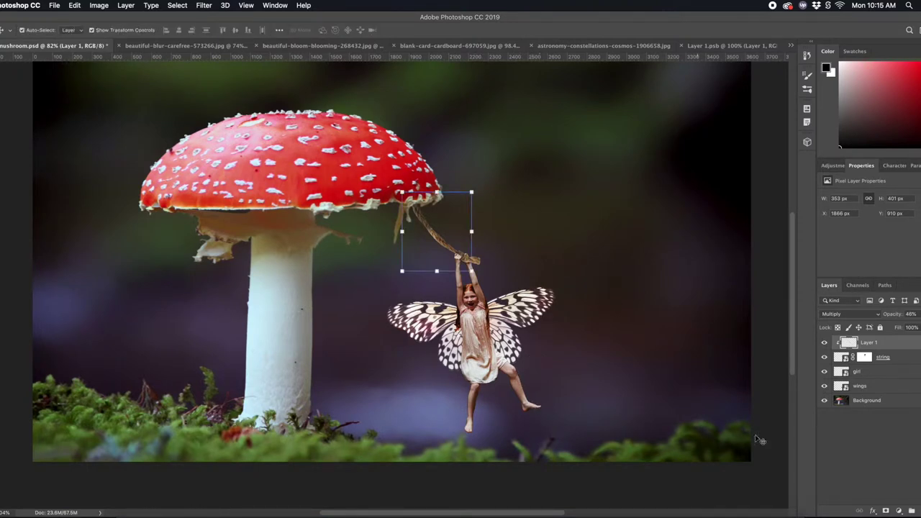
{"action": "key", "text": "ctrl+shift+alt+n"}
{"action": "key", "text": "b"}
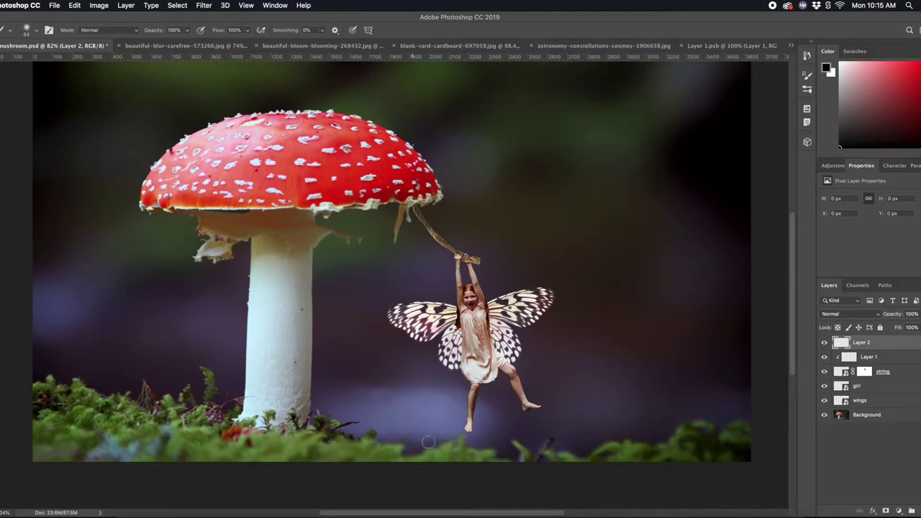
{"action": "left_click_drag", "start_coordinate": [464, 444], "coordinate": [522, 452]}
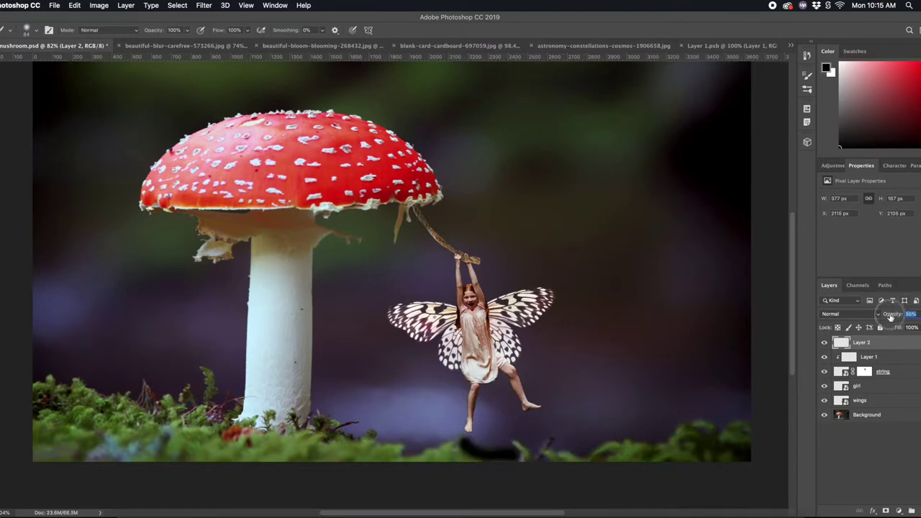
{"action": "left_click_drag", "start_coordinate": [893, 314], "coordinate": [867, 317]}
{"action": "left_click", "coordinate": [849, 314]}
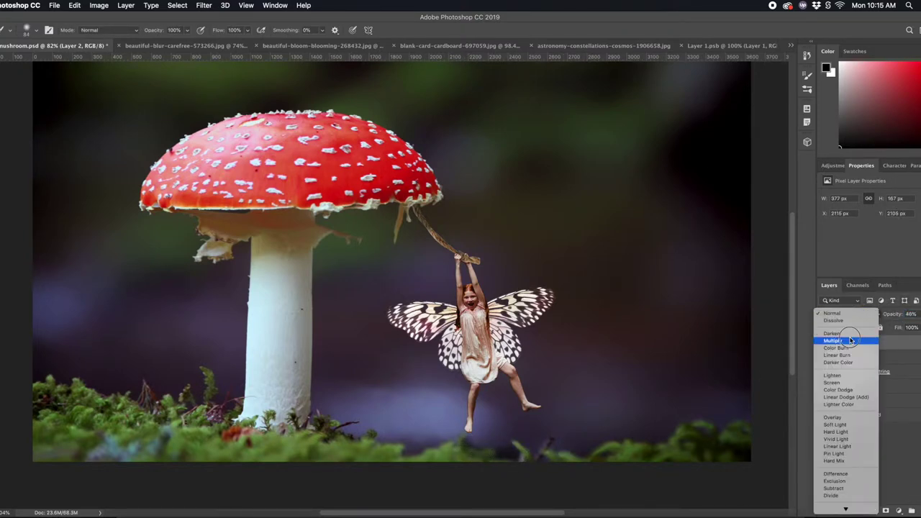
{"action": "left_click", "coordinate": [850, 340]}
{"action": "key", "text": "Delete"}
Paint shading on the string's clipped Layer 1, add an empty layer, and drag in the starry sky.
{"action": "left_click_drag", "start_coordinate": [455, 434], "coordinate": [466, 448]}
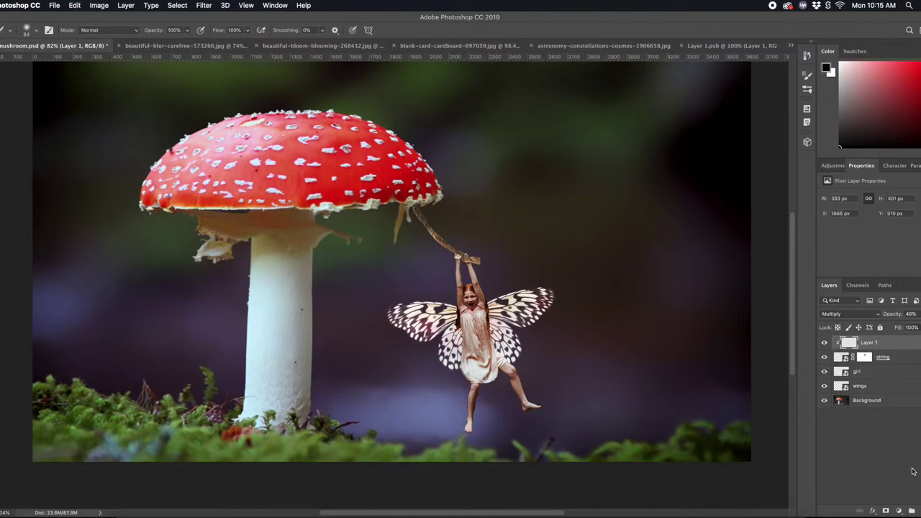
{"action": "key", "text": "ctrl+shift+alt+n"}
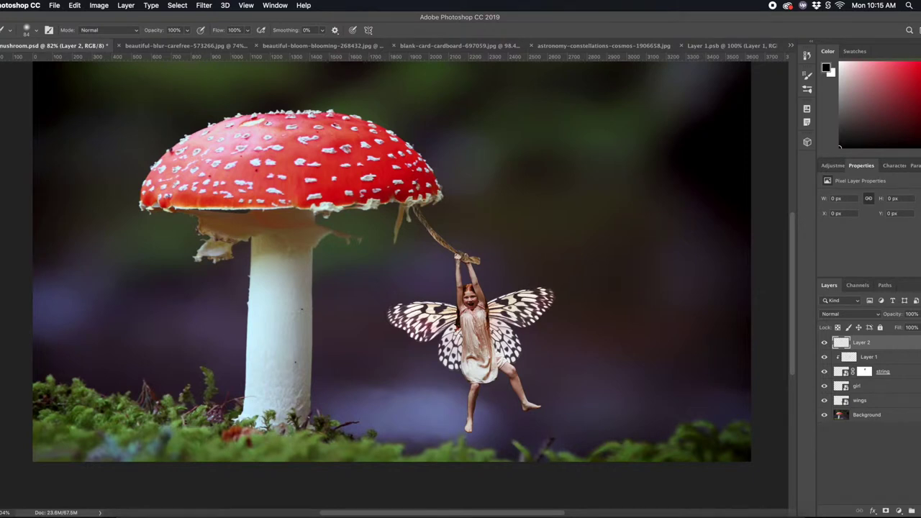
{"action": "key", "text": "v"}
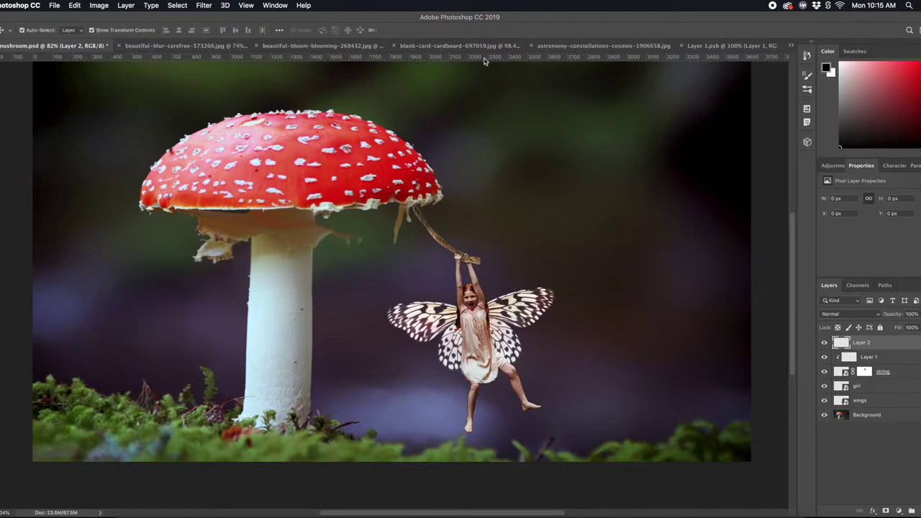
{"action": "left_click", "coordinate": [601, 45]}
{"action": "left_click_drag", "start_coordinate": [437, 148], "coordinate": [422, 164]}
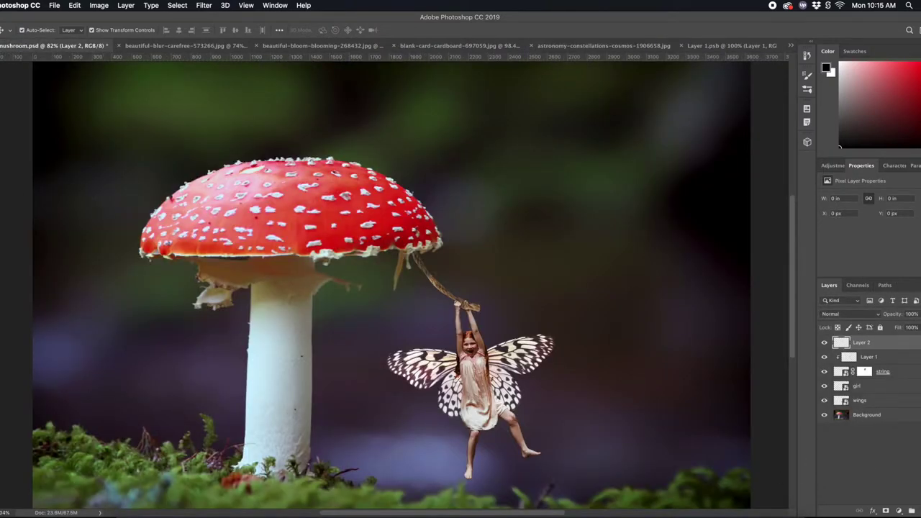
{"action": "left_click", "coordinate": [2, 223]}
Set the foreground colour to a rich orange.
{"action": "left_click", "coordinate": [524, 332]}
{"action": "left_click", "coordinate": [623, 397]}
{"action": "left_click_drag", "start_coordinate": [580, 352], "coordinate": [606, 321]}
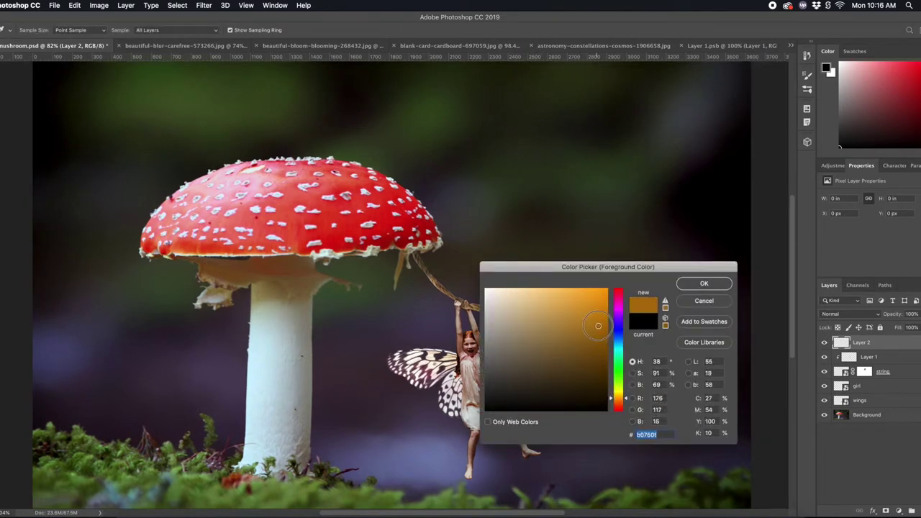
{"action": "left_click", "coordinate": [703, 284]}
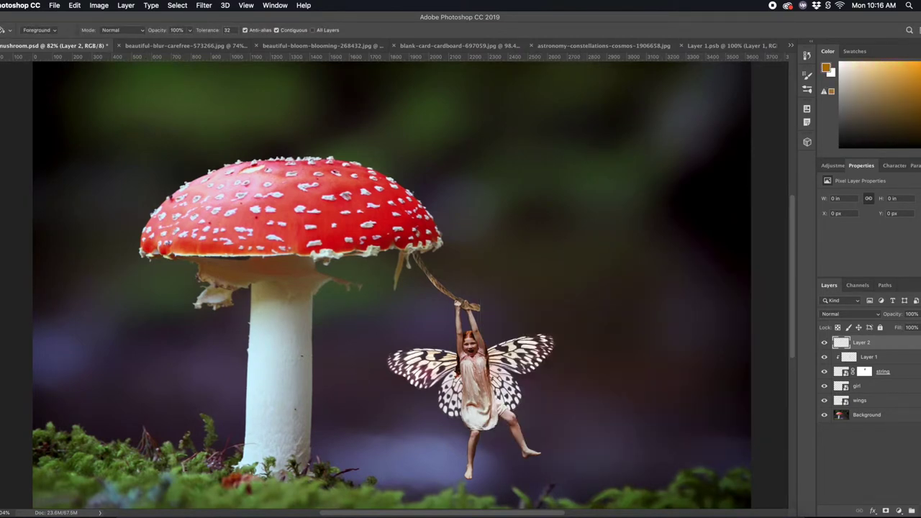
Draw a full-canvas orange rectangle blended in Multiply at 31% opacity.
{"action": "left_click", "coordinate": [29, 280]}
{"action": "scroll", "coordinate": [72, 99], "scroll_direction": "up", "scroll_amount": 2}
{"action": "left_click_drag", "start_coordinate": [32, 100], "coordinate": [752, 459]}
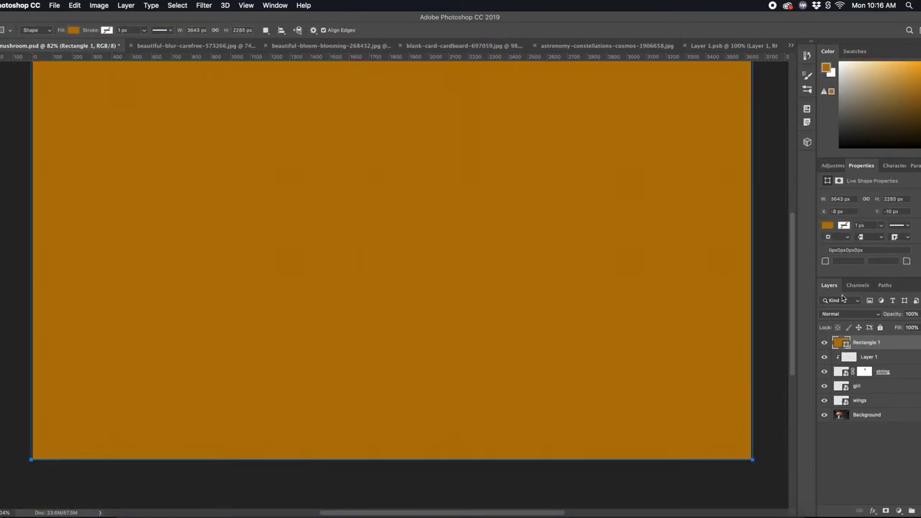
{"action": "left_click", "coordinate": [856, 314]}
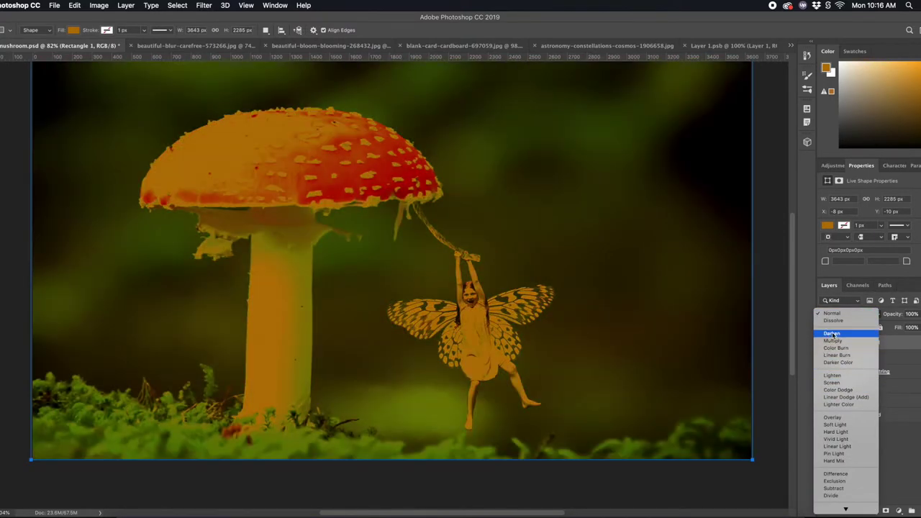
{"action": "left_click", "coordinate": [832, 340]}
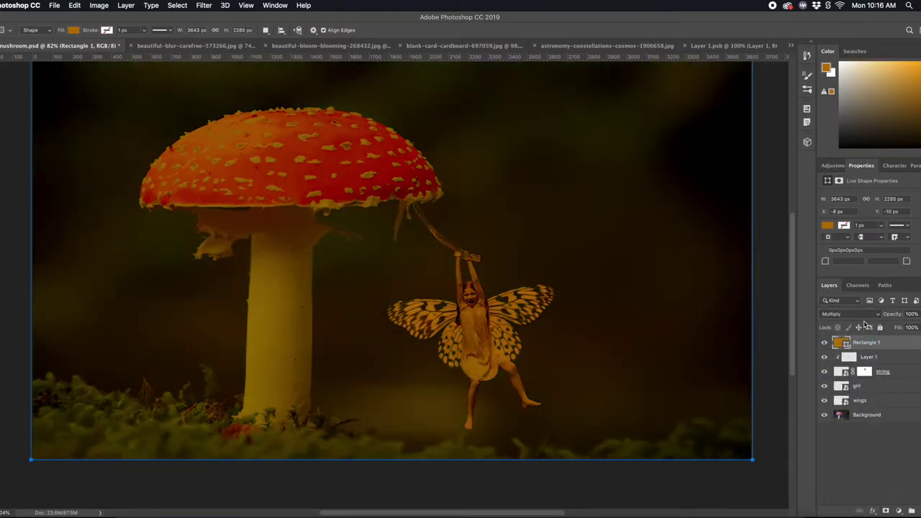
{"action": "left_click_drag", "start_coordinate": [892, 315], "coordinate": [869, 325]}
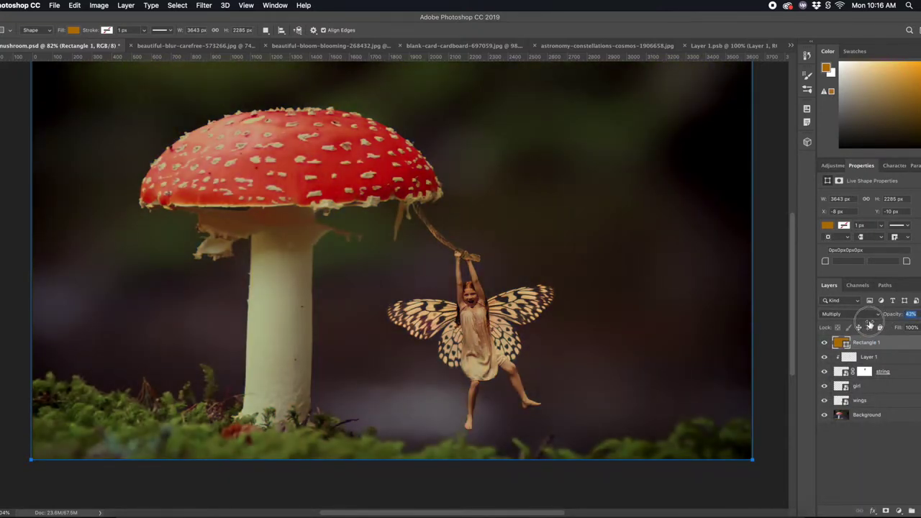
{"action": "left_click_drag", "start_coordinate": [869, 325], "coordinate": [865, 328]}
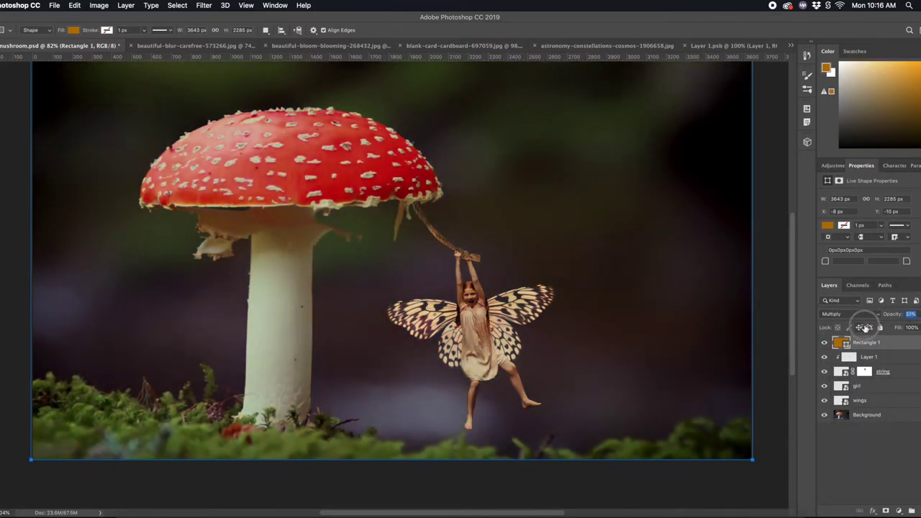
{"action": "left_click", "coordinate": [608, 45]}
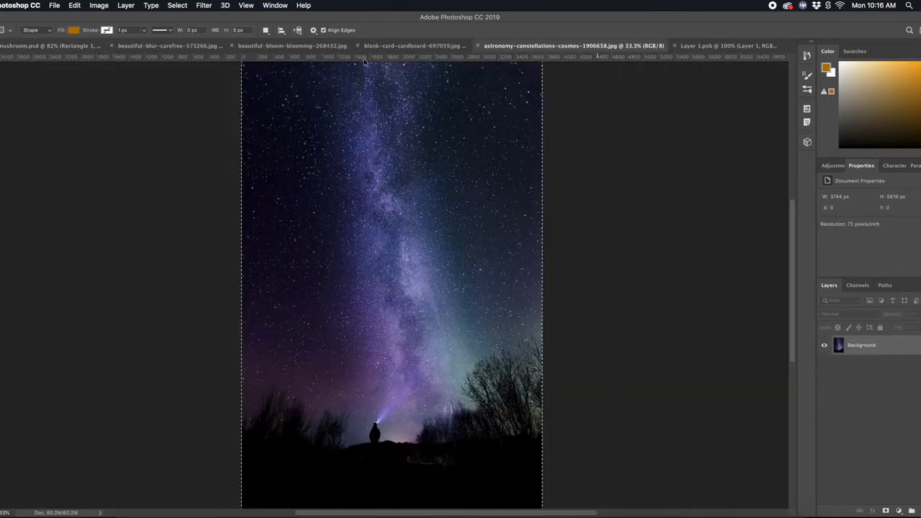
Paste the starry sky into the mushroom document in Linear Dodge, shifted up and right.
{"action": "left_click", "coordinate": [50, 46]}
{"action": "key", "text": "ctrl+v"}
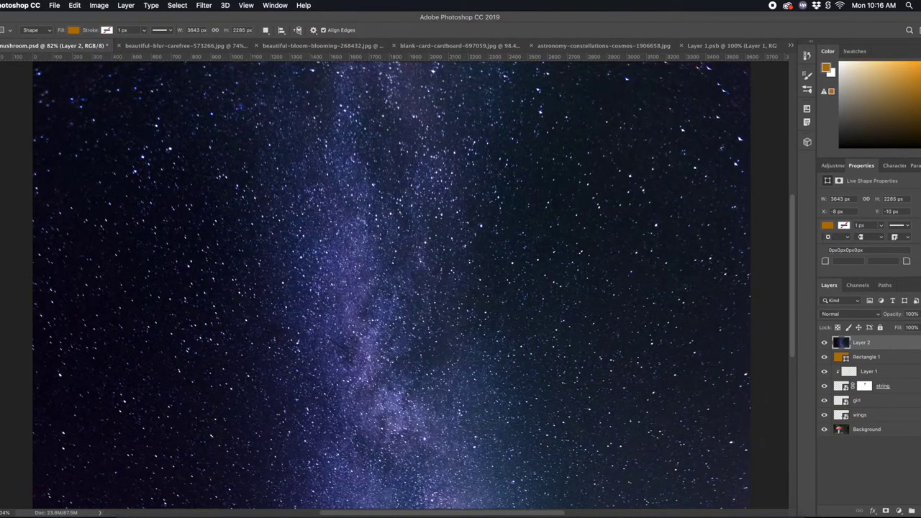
{"action": "left_click", "coordinate": [849, 313]}
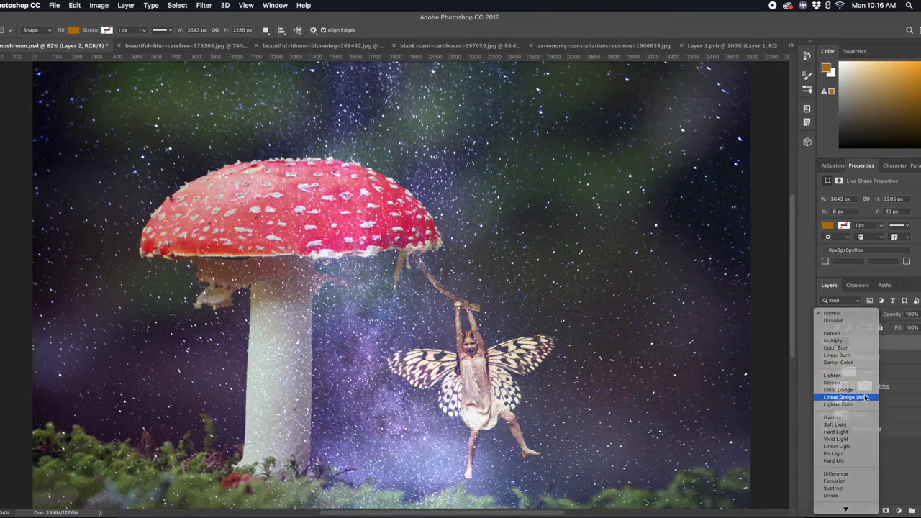
{"action": "left_click", "coordinate": [845, 397]}
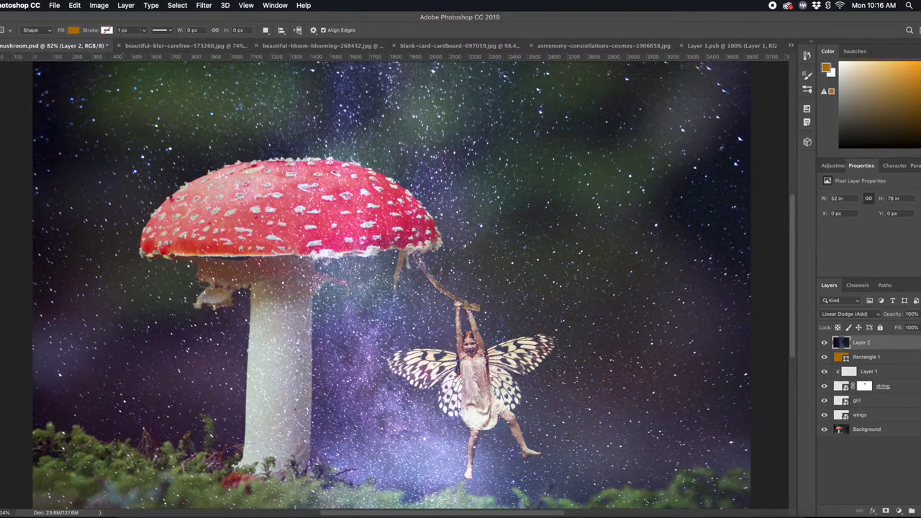
{"action": "key", "text": "v"}
{"action": "left_click_drag", "start_coordinate": [675, 262], "coordinate": [721, 204]}
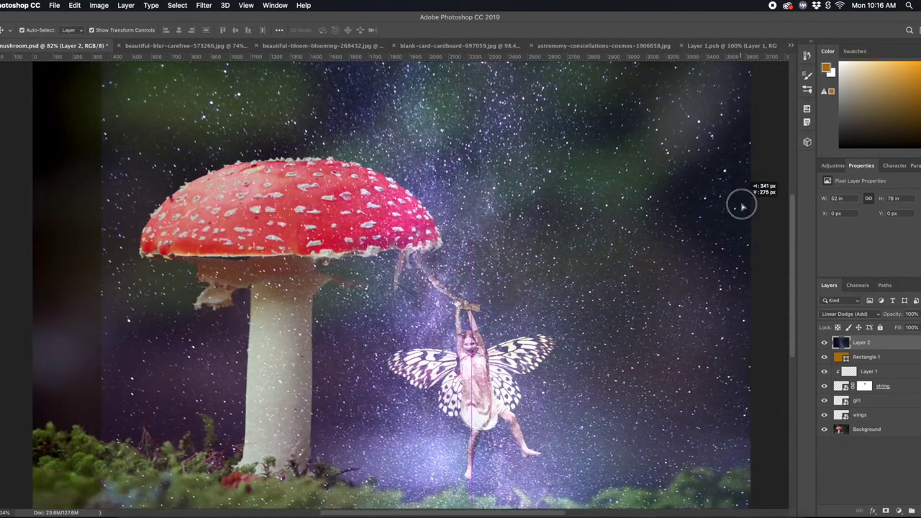
Try Overlay at lower opacity, then settle the starry layer on Color Dodge and reposition it.
{"action": "left_click", "coordinate": [853, 314]}
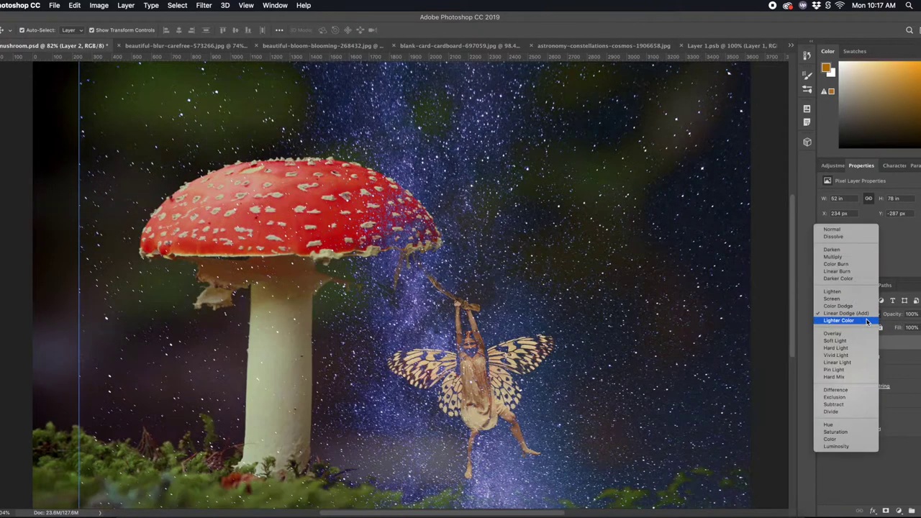
{"action": "left_click", "coordinate": [864, 334]}
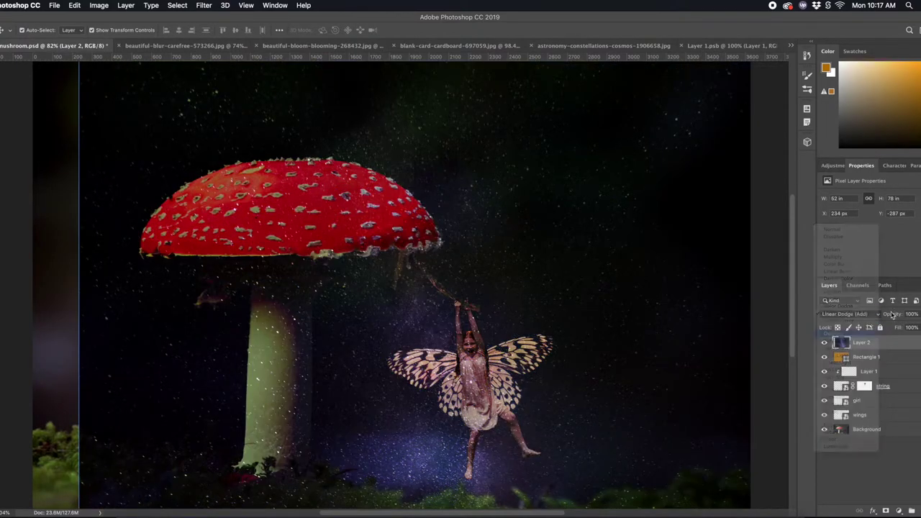
{"action": "mouse_move", "coordinate": [892, 314]}
{"action": "left_mouse_down"}
{"action": "mouse_move", "coordinate": [848, 321]}
{"action": "mouse_move", "coordinate": [897, 321]}
{"action": "left_mouse_up"}
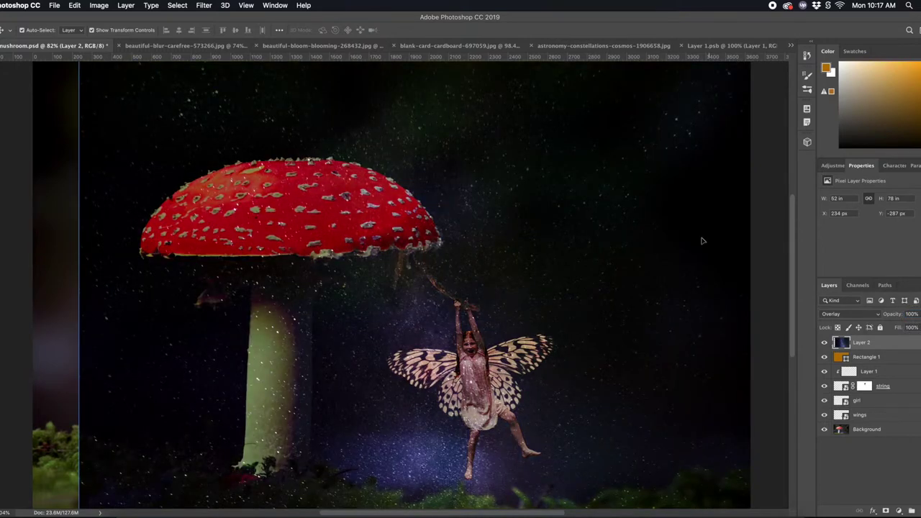
{"action": "left_click", "coordinate": [861, 316]}
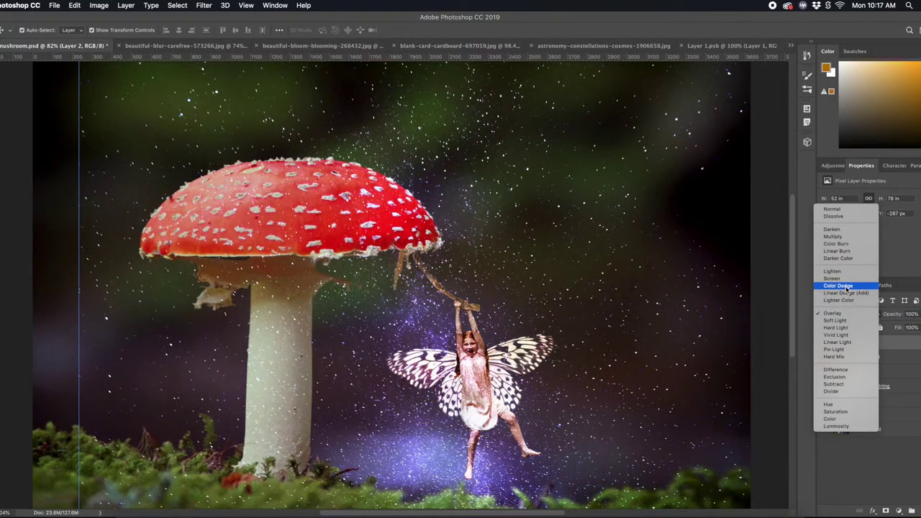
{"action": "left_click", "coordinate": [846, 285]}
{"action": "mouse_move", "coordinate": [609, 308]}
{"action": "left_mouse_down"}
{"action": "mouse_move", "coordinate": [672, 323]}
{"action": "mouse_move", "coordinate": [680, 294]}
{"action": "left_mouse_up"}
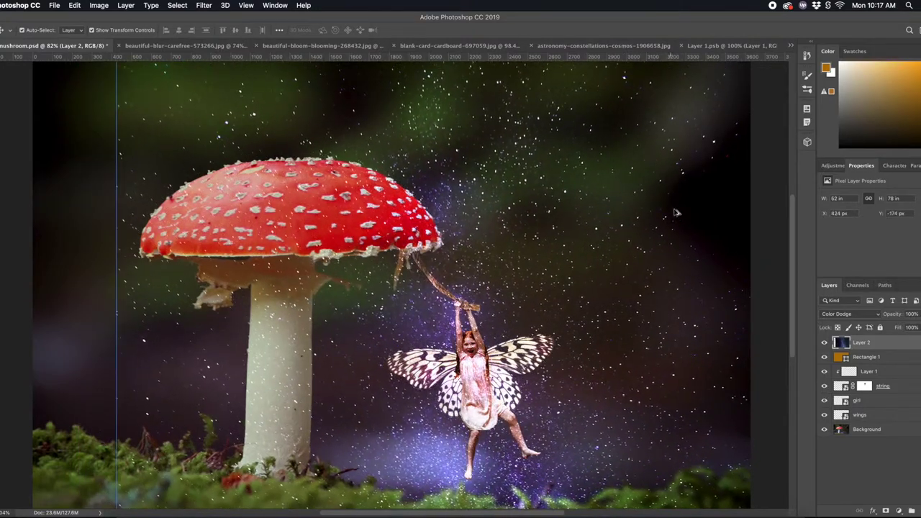
Shrink and move the starry layer up-left, then Alt-drag a copy to the left.
{"action": "key", "text": "ctrl+t"}
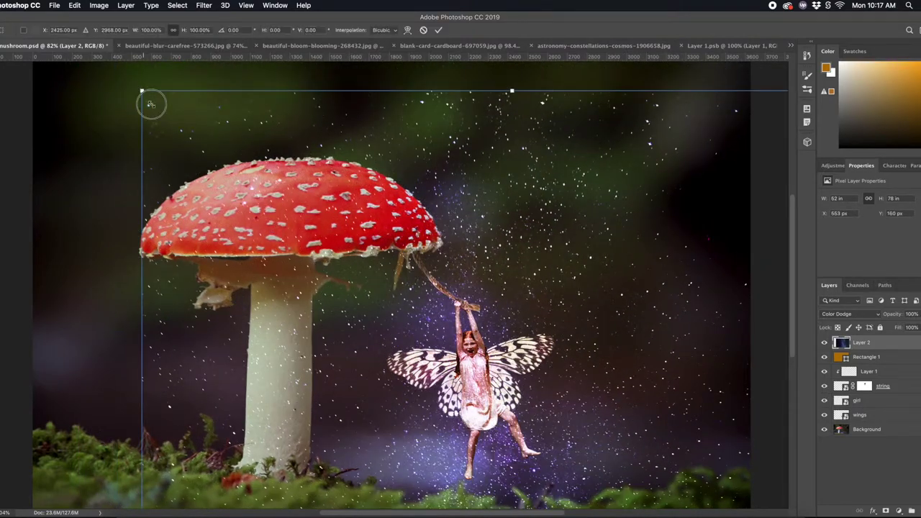
{"action": "left_click_drag", "start_coordinate": [143, 92], "coordinate": [277, 295]}
{"action": "left_click_drag", "start_coordinate": [346, 314], "coordinate": [579, 107]}
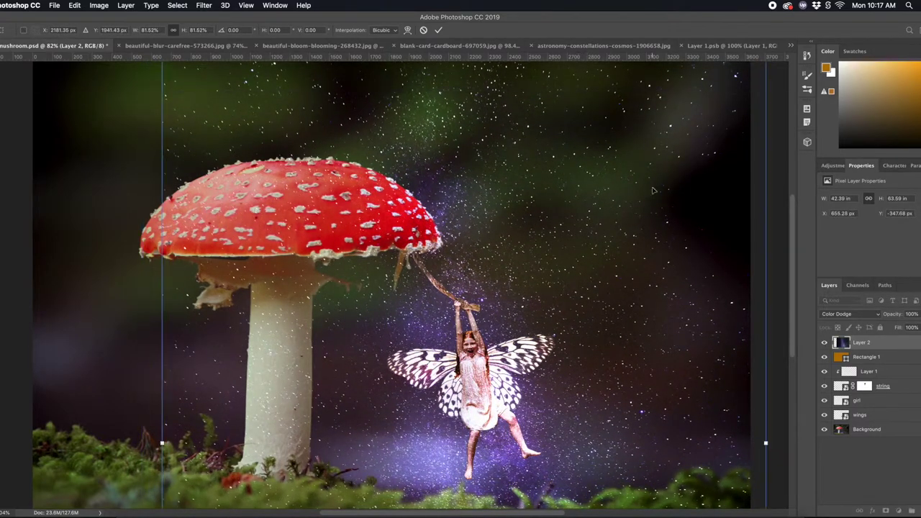
{"action": "key", "text": "Return"}
{"action": "left_click_drag", "start_coordinate": [676, 289], "coordinate": [231, 321]}
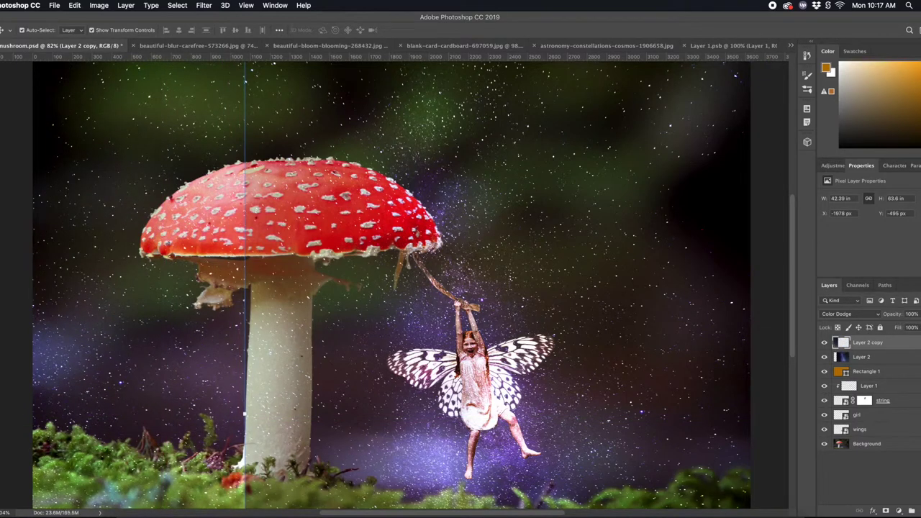
Erase the hard seam on Layer 2 with a 476 px soft eraser.
{"action": "key", "text": "e"}
{"action": "left_click", "coordinate": [36, 29]}
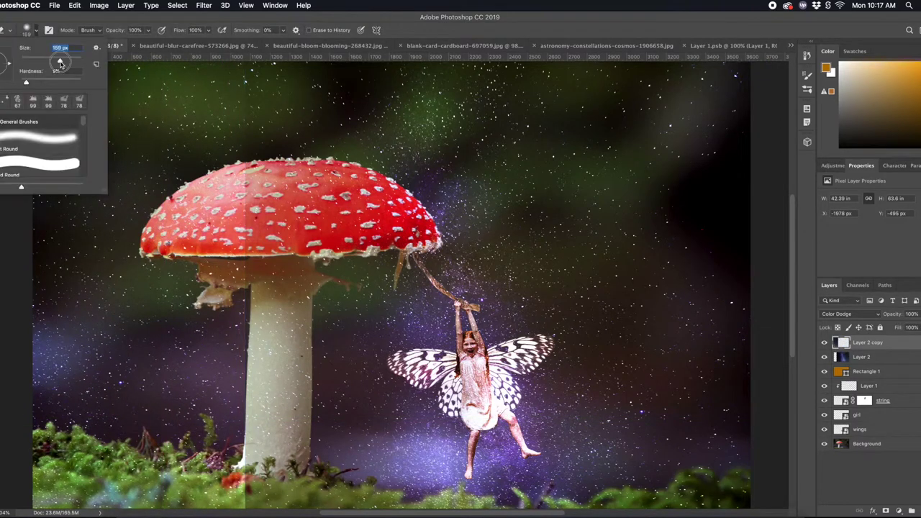
{"action": "left_click_drag", "start_coordinate": [70, 63], "coordinate": [79, 62]}
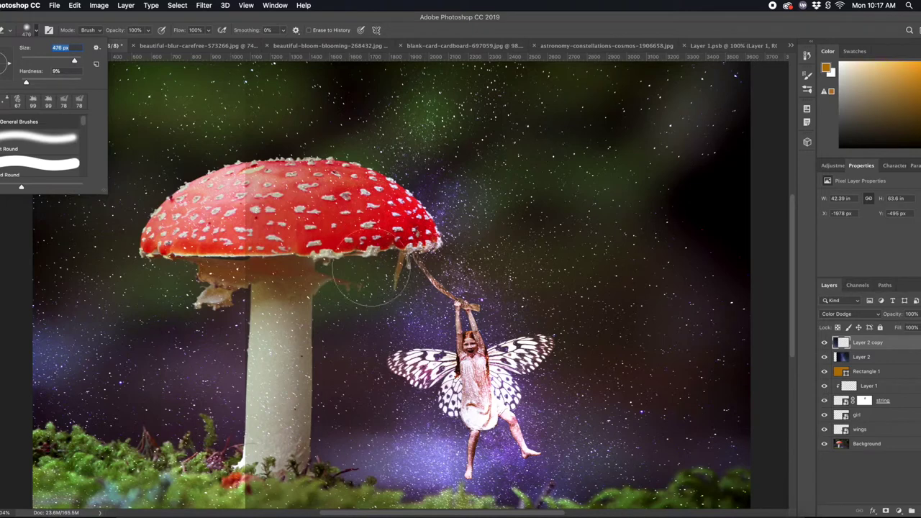
{"action": "key", "text": "Return"}
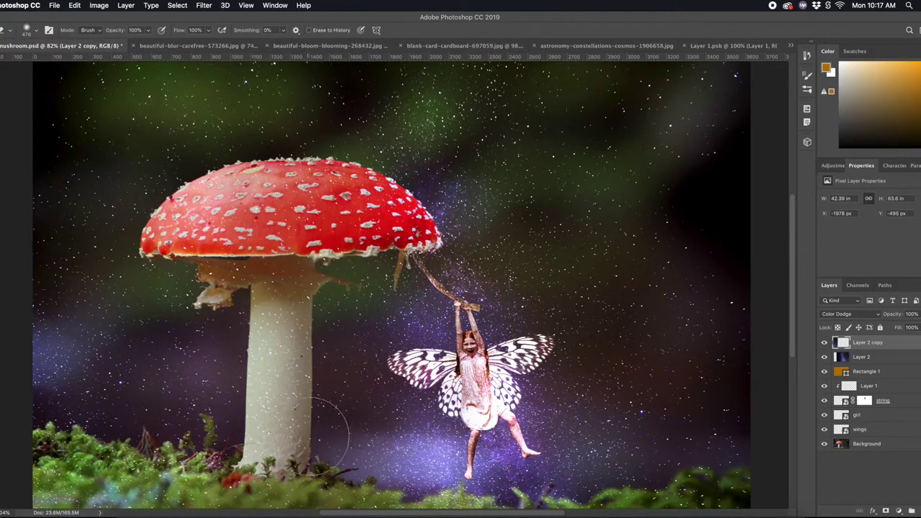
{"action": "left_click", "coordinate": [862, 357]}
{"action": "left_click_drag", "start_coordinate": [120, 336], "coordinate": [132, 298]}
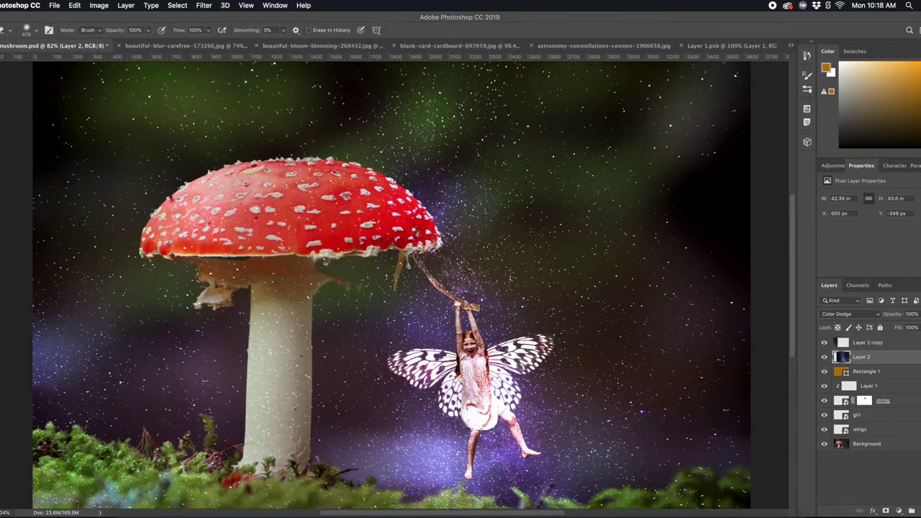
{"action": "key", "text": "v"}
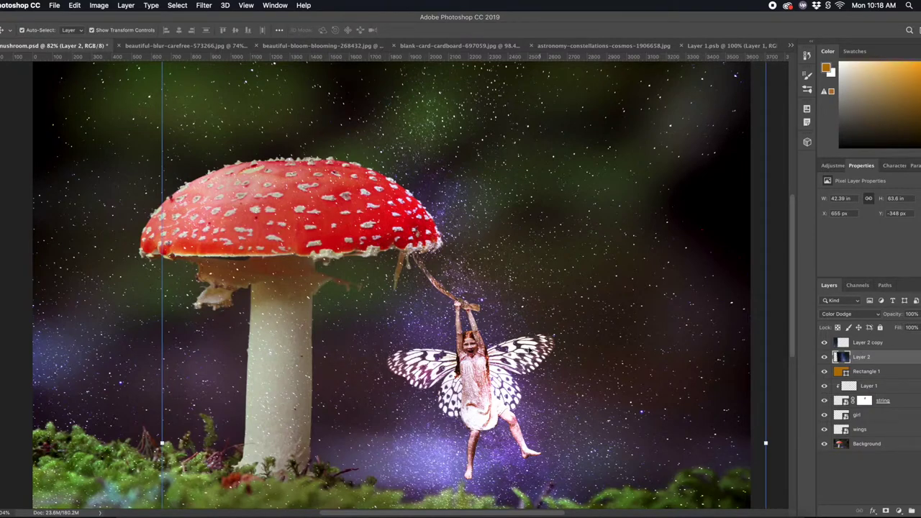
{"action": "left_click", "coordinate": [127, 6]}
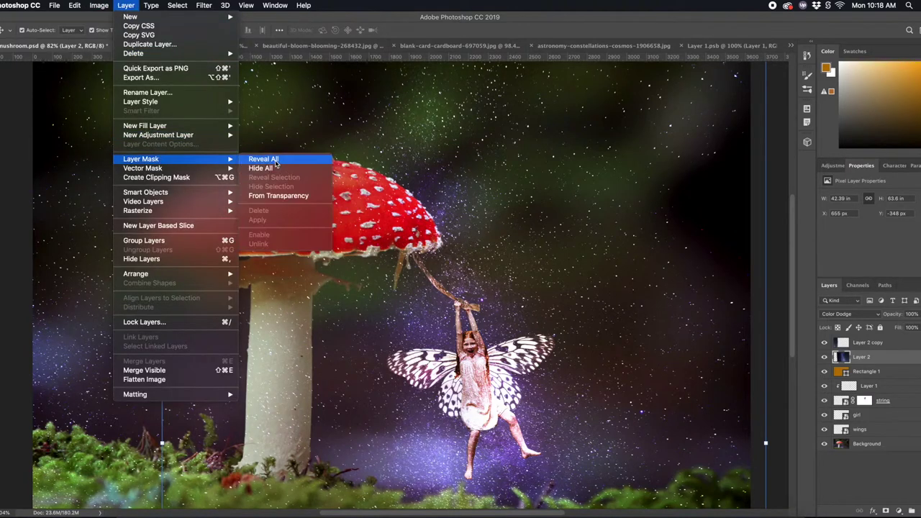
Add a Reveal All mask to Layer 2 and paint the stars off the dress at 72% then 46% opacity.
{"action": "mouse_move", "coordinate": [141, 159]}
{"action": "left_click", "coordinate": [262, 159]}
{"action": "key", "text": "b"}
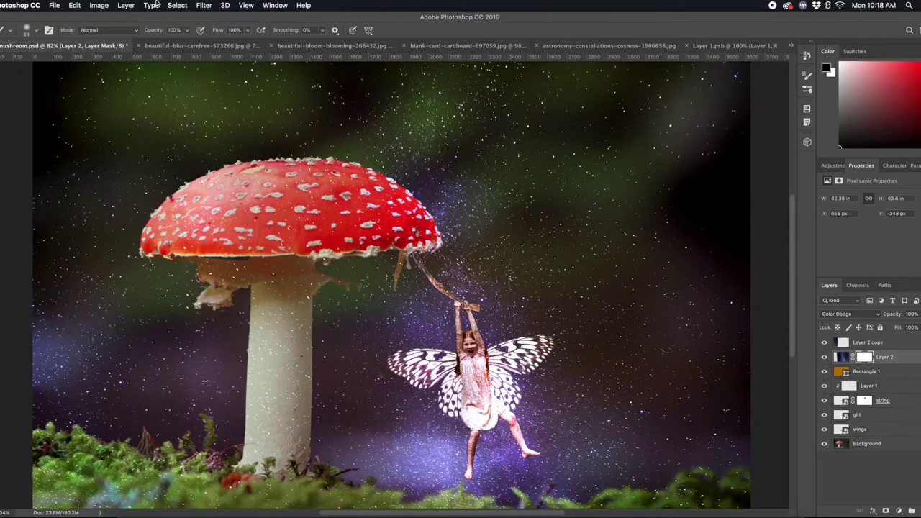
{"action": "left_click_drag", "start_coordinate": [150, 32], "coordinate": [135, 33]}
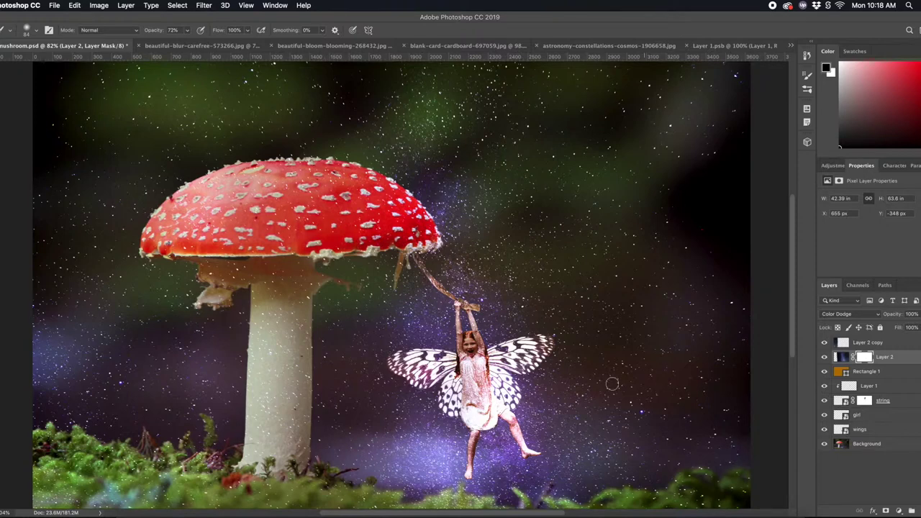
{"action": "left_click_drag", "start_coordinate": [173, 33], "coordinate": [144, 69]}
{"action": "mouse_move", "coordinate": [476, 374]}
{"action": "left_mouse_down"}
{"action": "mouse_move", "coordinate": [477, 418]}
{"action": "mouse_move", "coordinate": [497, 412]}
{"action": "left_mouse_up"}
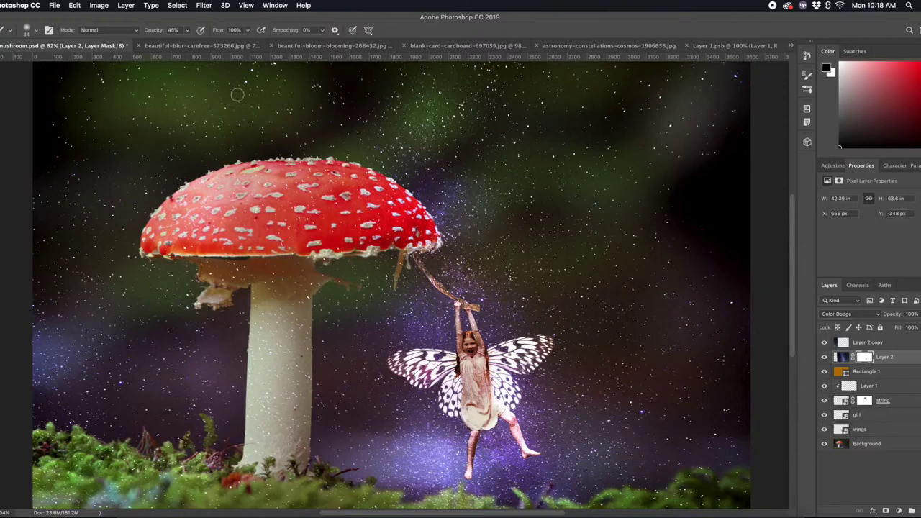
{"action": "left_click_drag", "start_coordinate": [155, 29], "coordinate": [136, 30]}
Duplicate Layer 2, apply a 36 px Gaussian Blur, test blend modes, then delete the copy.
{"action": "key", "text": "v"}
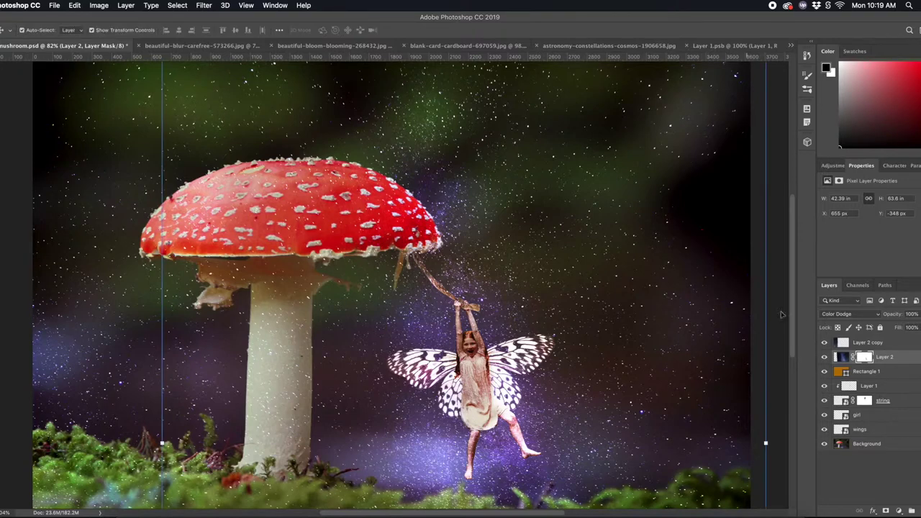
{"action": "key", "text": "super+j"}
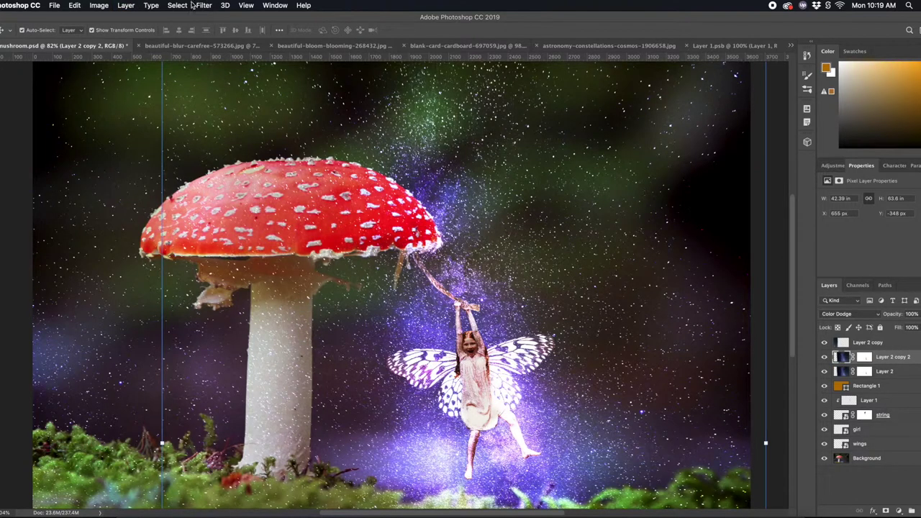
{"action": "left_click", "coordinate": [177, 5]}
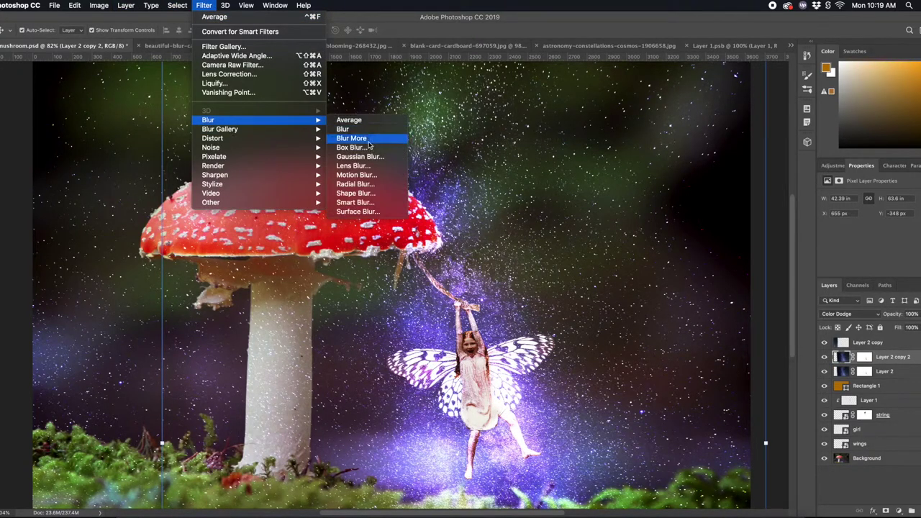
{"action": "left_click", "coordinate": [353, 156]}
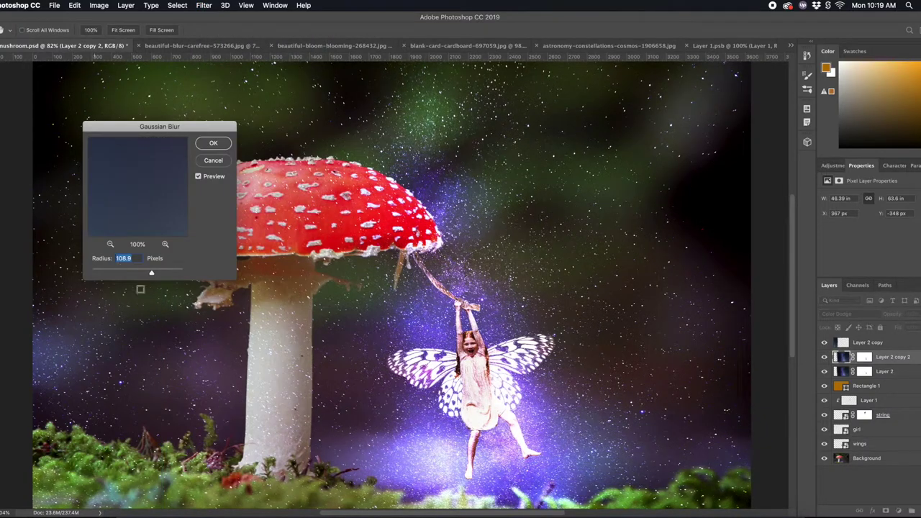
{"action": "left_click_drag", "start_coordinate": [151, 272], "coordinate": [137, 274]}
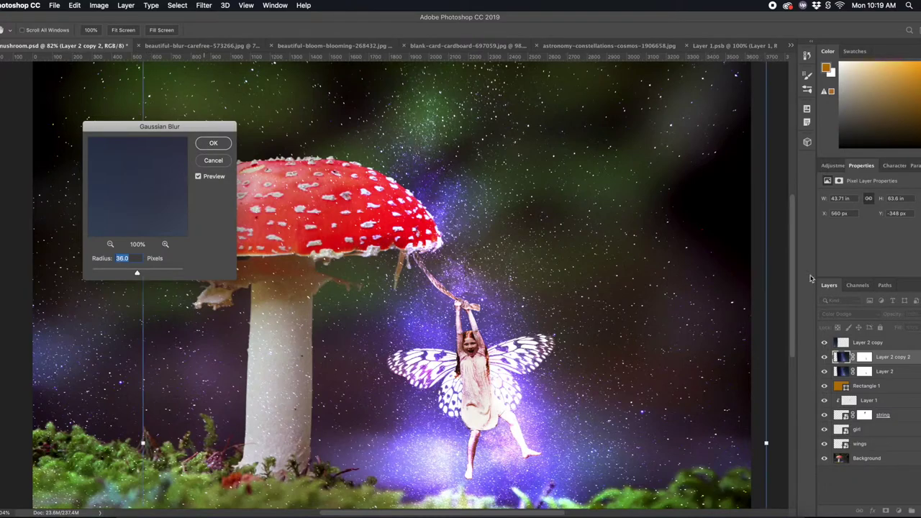
{"action": "left_click", "coordinate": [210, 143]}
{"action": "left_click", "coordinate": [877, 314]}
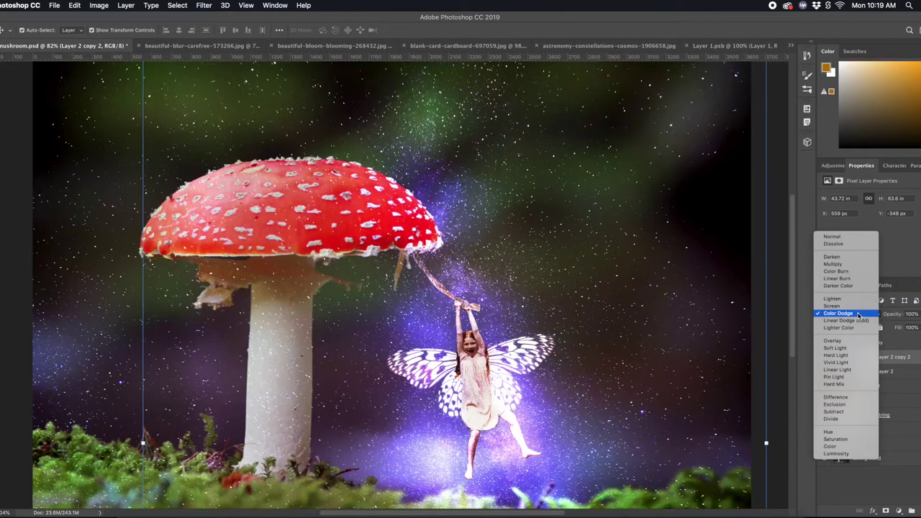
{"action": "left_click", "coordinate": [838, 313]}
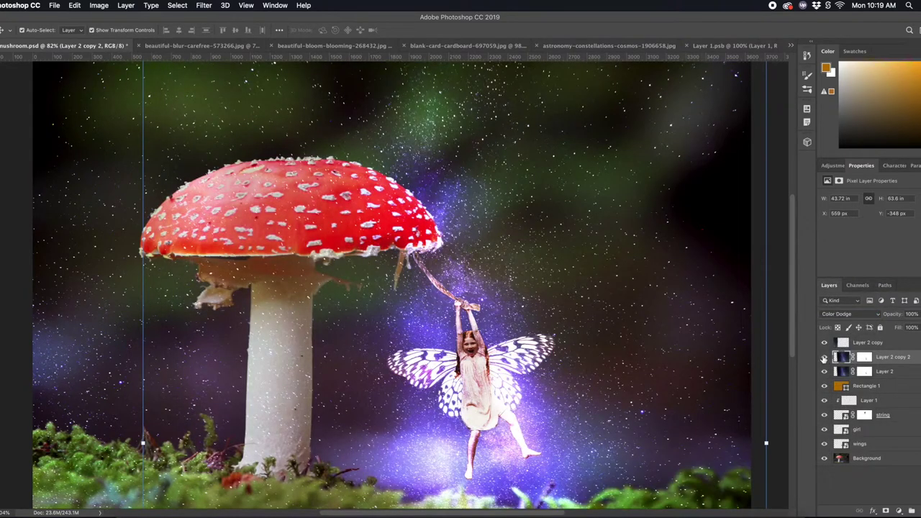
{"action": "left_click", "coordinate": [823, 357]}
{"action": "key", "text": "Delete"}
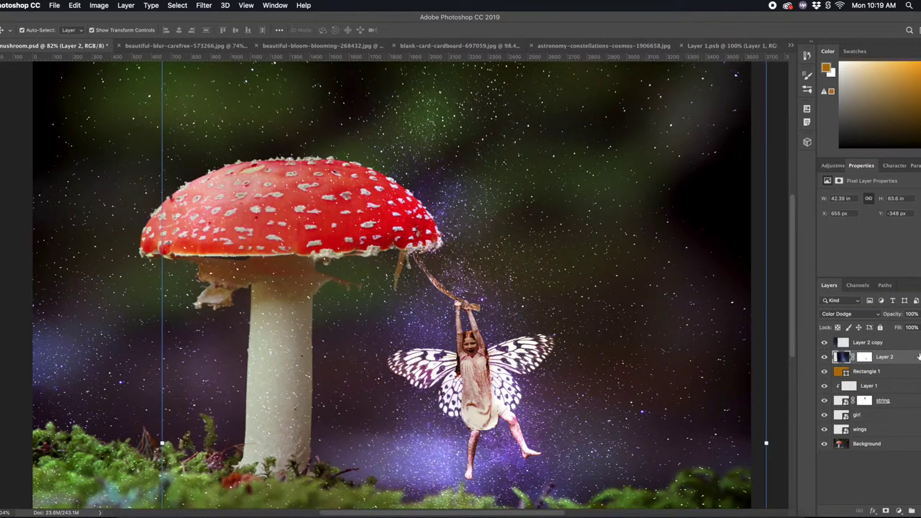
Lower Layer 2 to 87% and Layer 2 copy to 90% opacity, then add an empty layer.
{"action": "left_click_drag", "start_coordinate": [889, 314], "coordinate": [874, 318]}
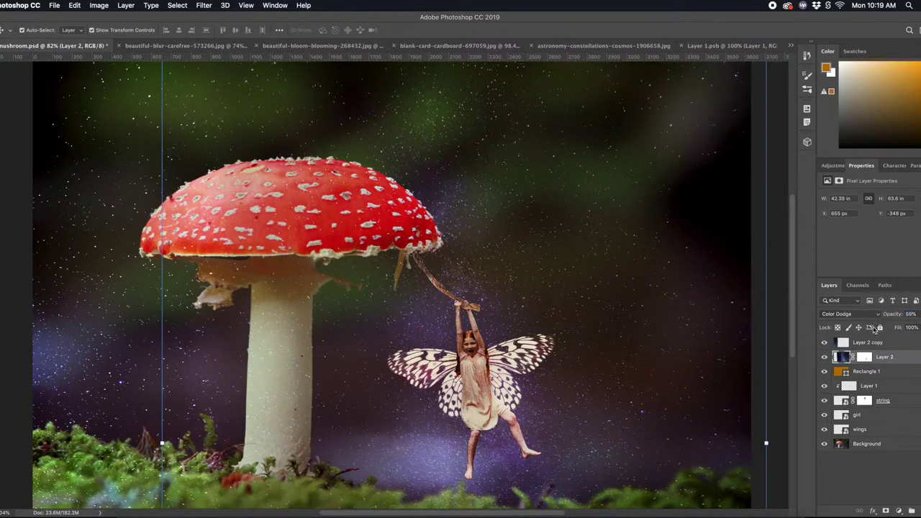
{"action": "key", "text": "alt+bracketright"}
{"action": "left_click_drag", "start_coordinate": [887, 315], "coordinate": [880, 317]}
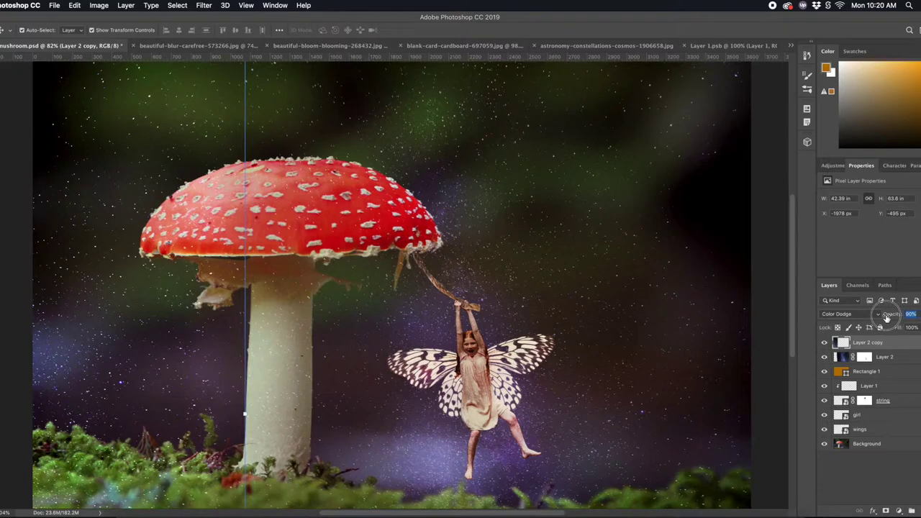
{"action": "key", "text": "ctrl+shift+alt+n"}
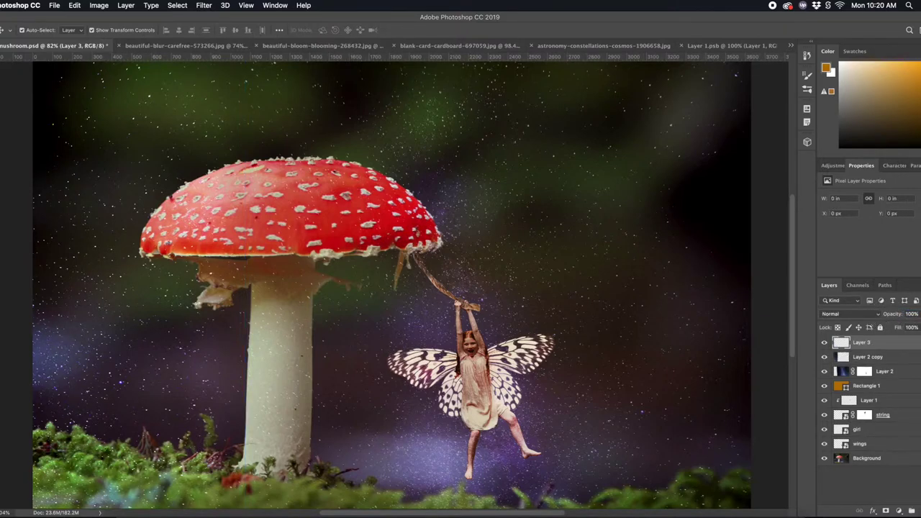
Set the foreground to black and the brush size to 1480 px.
{"action": "left_click", "coordinate": [826, 68]}
{"action": "left_click", "coordinate": [481, 417]}
{"action": "left_click", "coordinate": [705, 282]}
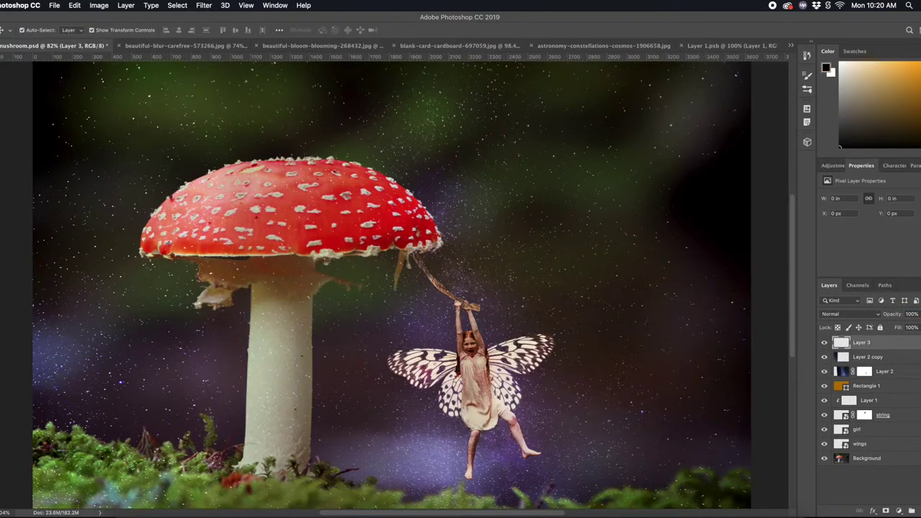
{"action": "key", "text": "b"}
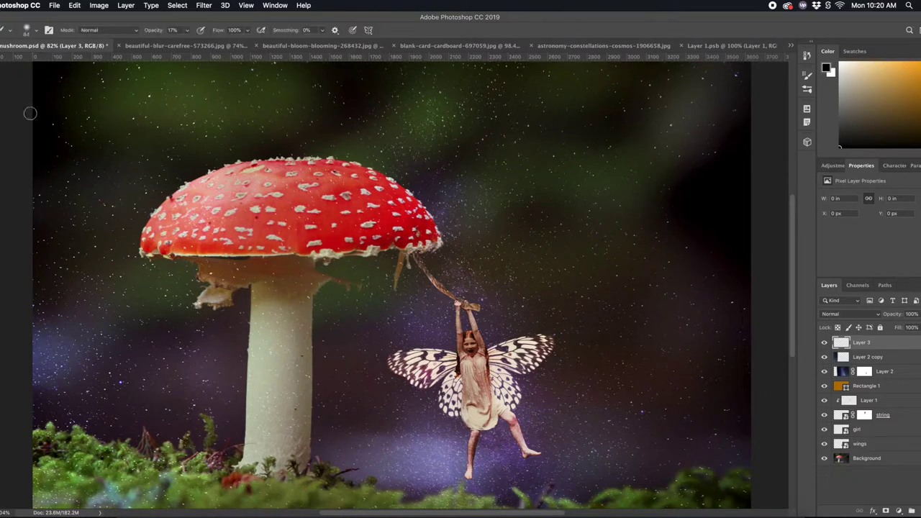
{"action": "left_click", "coordinate": [36, 30]}
{"action": "type", "text": "1480"}
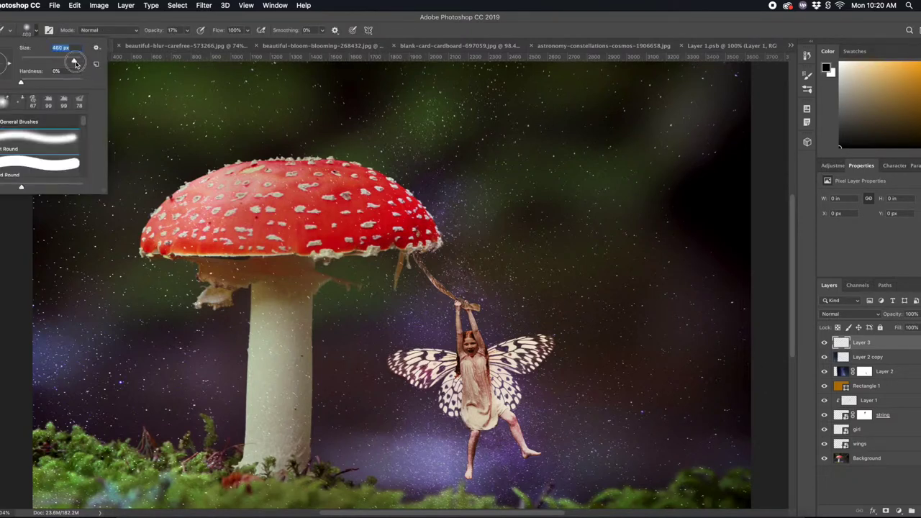
{"action": "key", "text": "Return"}
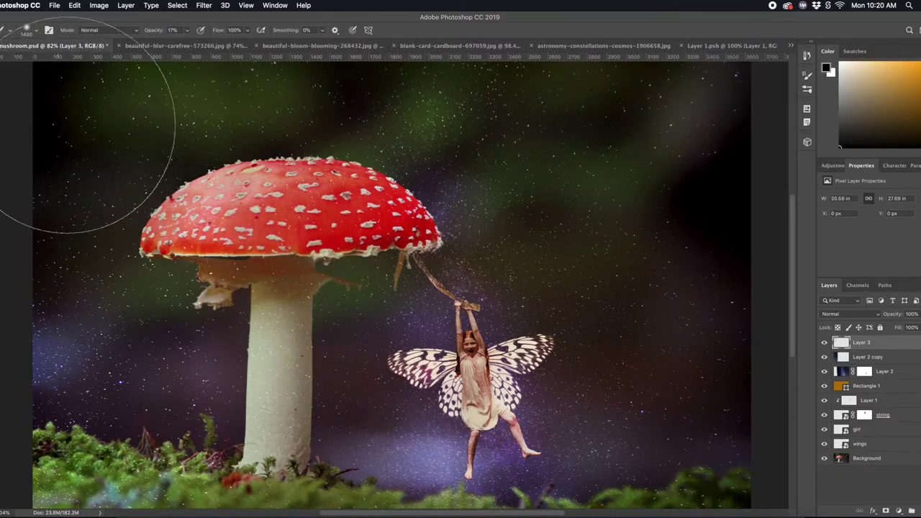
Paint a black vignette around the edges of Layer 3 at 51% opacity.
{"action": "left_click_drag", "start_coordinate": [11, 389], "coordinate": [18, 432]}
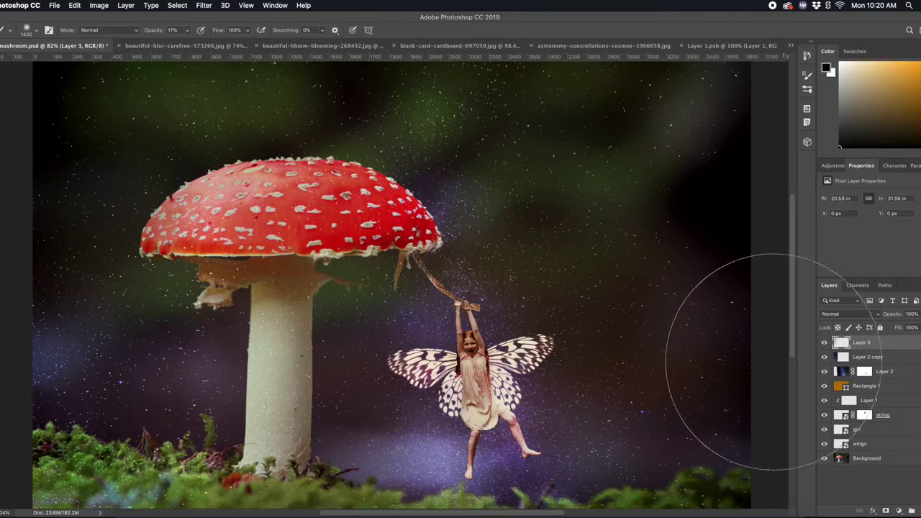
{"action": "left_click_drag", "start_coordinate": [730, 349], "coordinate": [678, 442]}
{"action": "left_click_drag", "start_coordinate": [146, 29], "coordinate": [209, 29]}
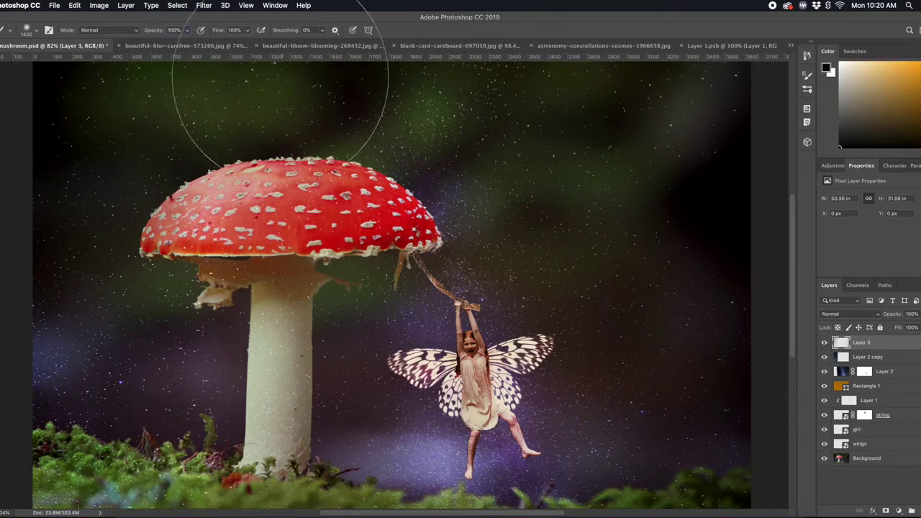
{"action": "mouse_move", "coordinate": [83, 83]}
{"action": "left_mouse_down"}
{"action": "mouse_move", "coordinate": [133, 36]}
{"action": "mouse_move", "coordinate": [62, 282]}
{"action": "left_mouse_up"}
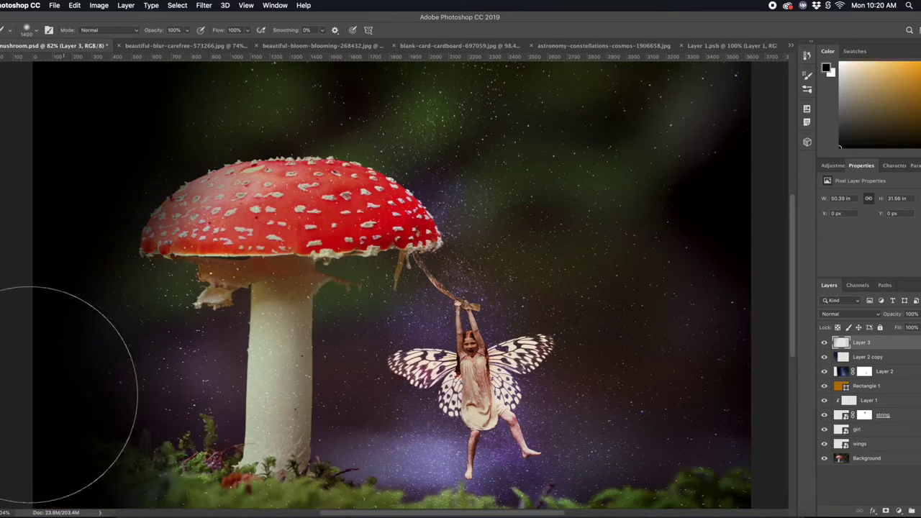
{"action": "mouse_move", "coordinate": [518, 107]}
{"action": "left_mouse_down"}
{"action": "mouse_move", "coordinate": [652, 4]}
{"action": "mouse_move", "coordinate": [669, 431]}
{"action": "left_mouse_up"}
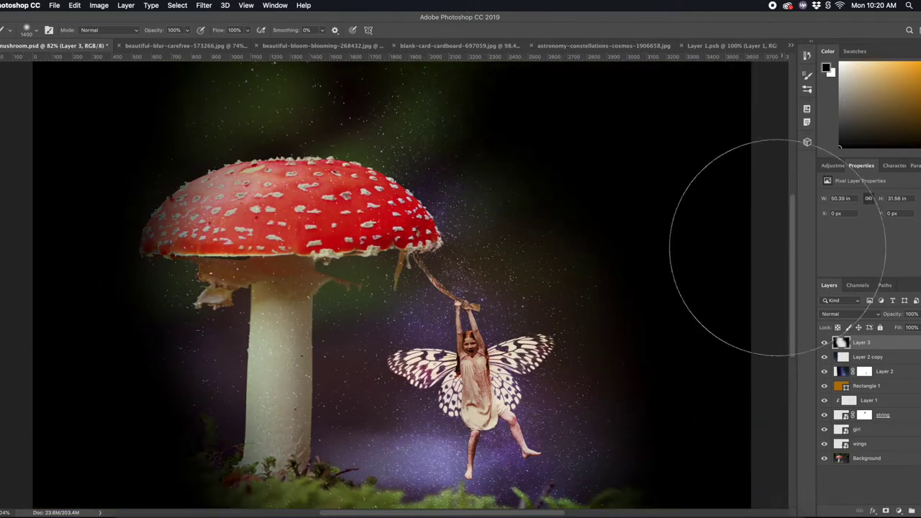
{"action": "left_click_drag", "start_coordinate": [896, 314], "coordinate": [867, 319]}
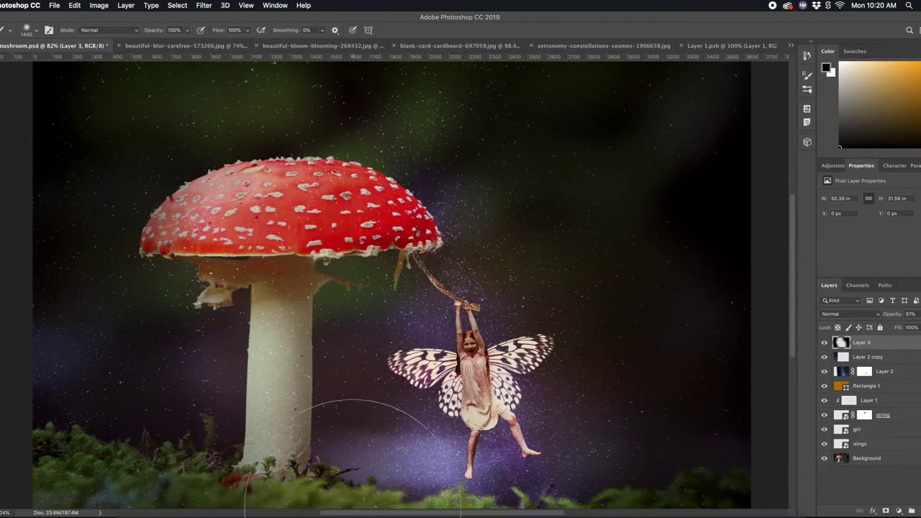
{"action": "left_click_drag", "start_coordinate": [353, 503], "coordinate": [439, 503]}
{"action": "left_click_drag", "start_coordinate": [403, 431], "coordinate": [533, 432]}
{"action": "left_click_drag", "start_coordinate": [460, 403], "coordinate": [657, 421]}
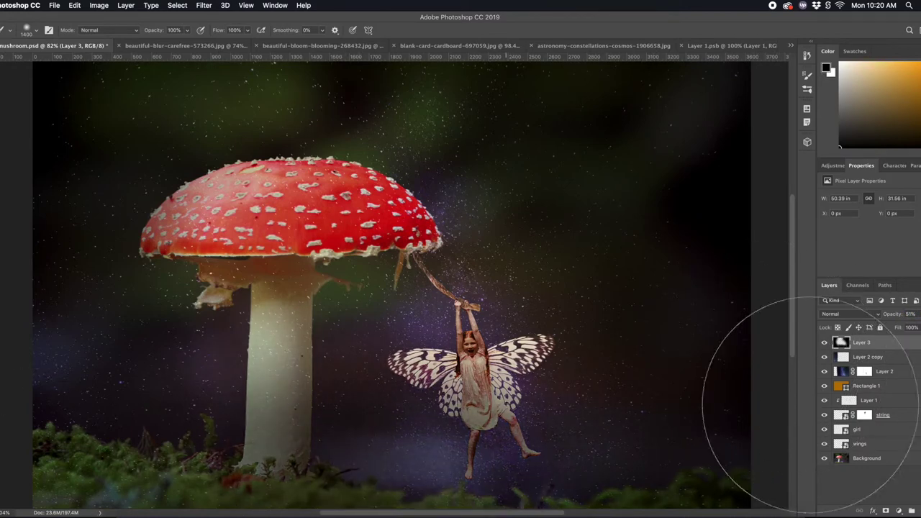
{"action": "key", "text": "ctrl+z"}
Add Layer 4 with a dark band along the bottom at 65% opacity.
{"action": "key", "text": "ctrl+shift+alt+n"}
{"action": "mouse_move", "coordinate": [748, 468]}
{"action": "left_mouse_down"}
{"action": "mouse_move", "coordinate": [44, 468]}
{"action": "mouse_move", "coordinate": [619, 446]}
{"action": "left_mouse_up"}
{"action": "left_click_drag", "start_coordinate": [892, 314], "coordinate": [865, 321]}
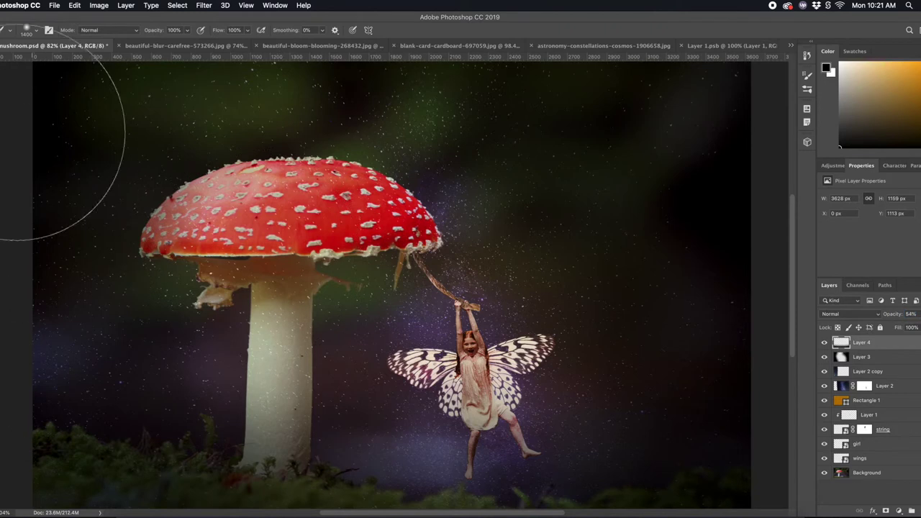
Set Layer 4 to 54% opacity in Multiply, and switch Layer 3 to Multiply too.
{"action": "key", "text": "v"}
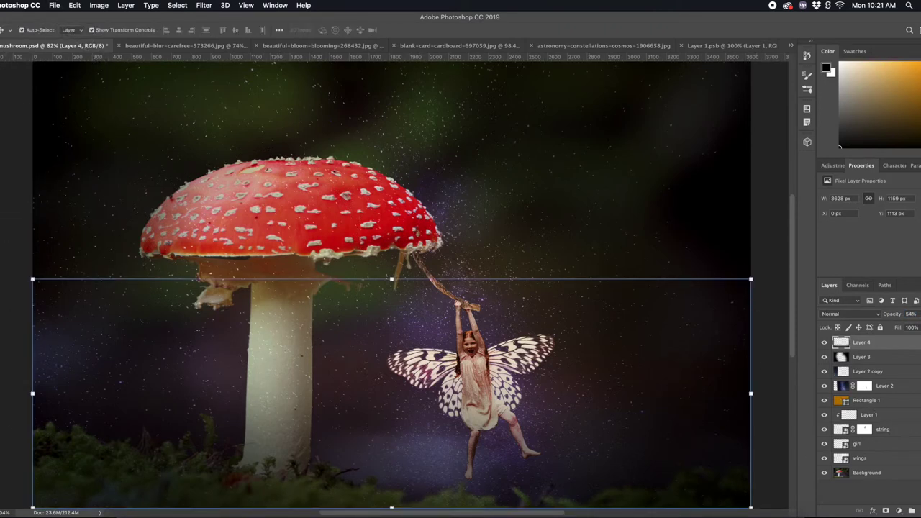
{"action": "key", "text": "z"}
{"action": "key", "text": "ctrl+minus"}
{"action": "key", "text": "ctrl+minus"}
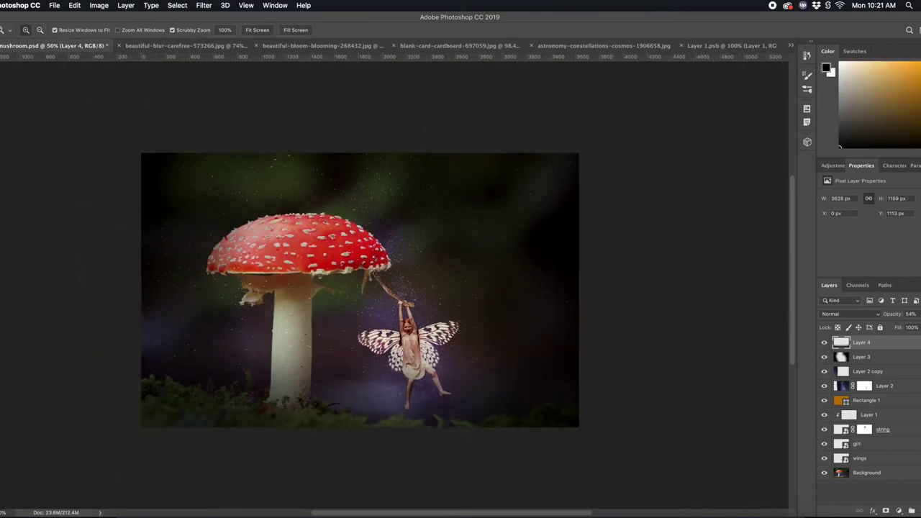
{"action": "left_click", "coordinate": [861, 315]}
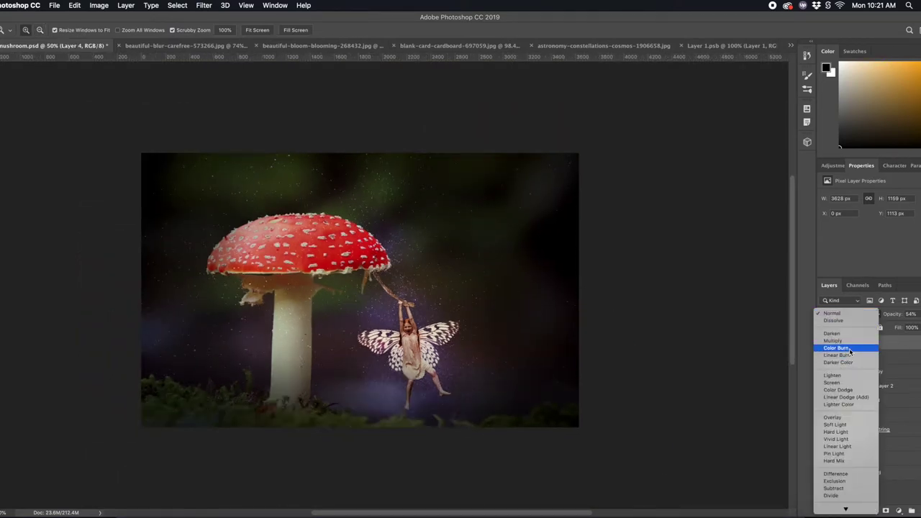
{"action": "left_click", "coordinate": [846, 340]}
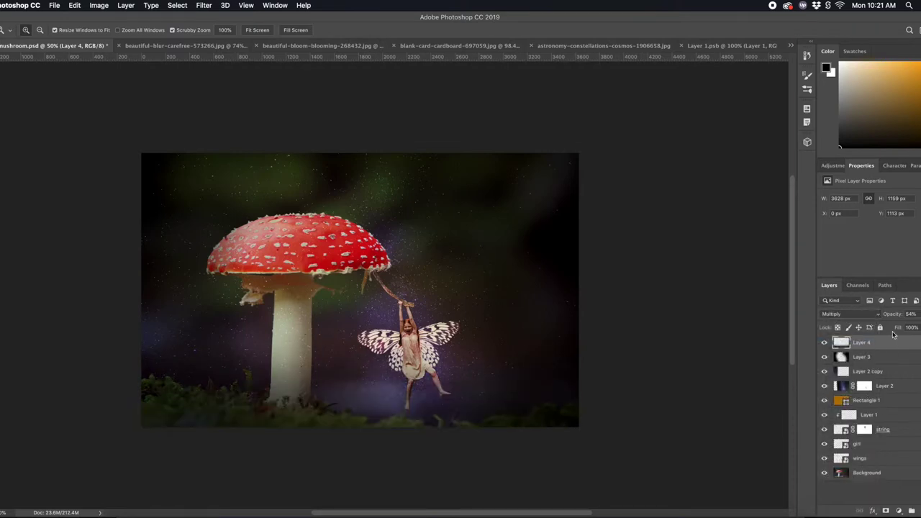
{"action": "left_click", "coordinate": [863, 357]}
{"action": "left_click", "coordinate": [864, 314]}
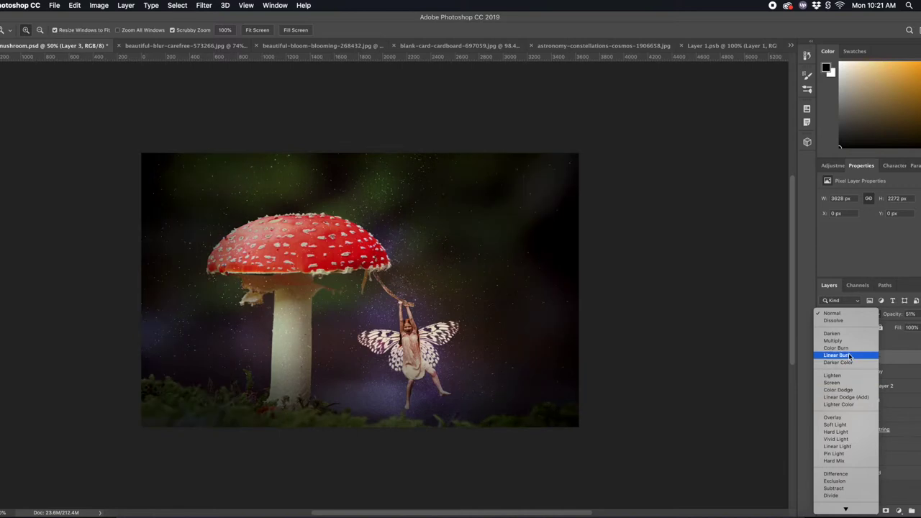
{"action": "left_click", "coordinate": [847, 341]}
{"action": "key", "text": "v"}
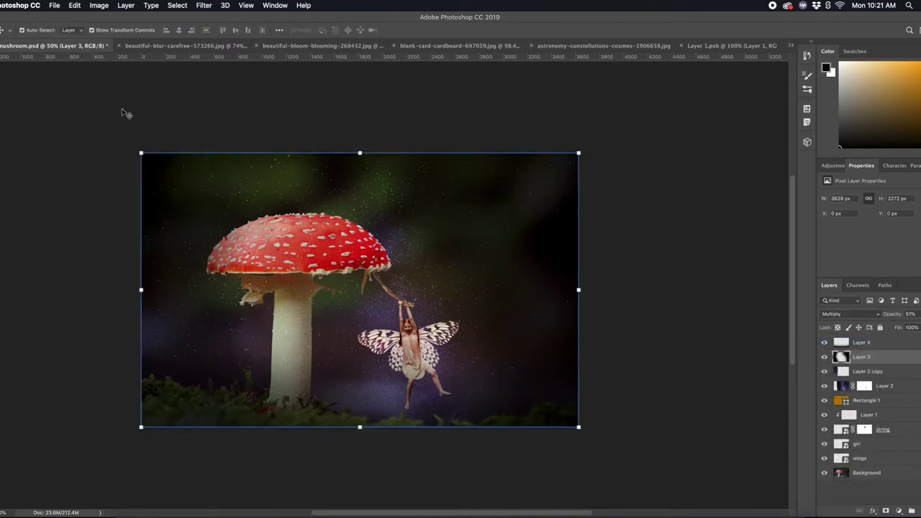
{"action": "left_click", "coordinate": [671, 202]}
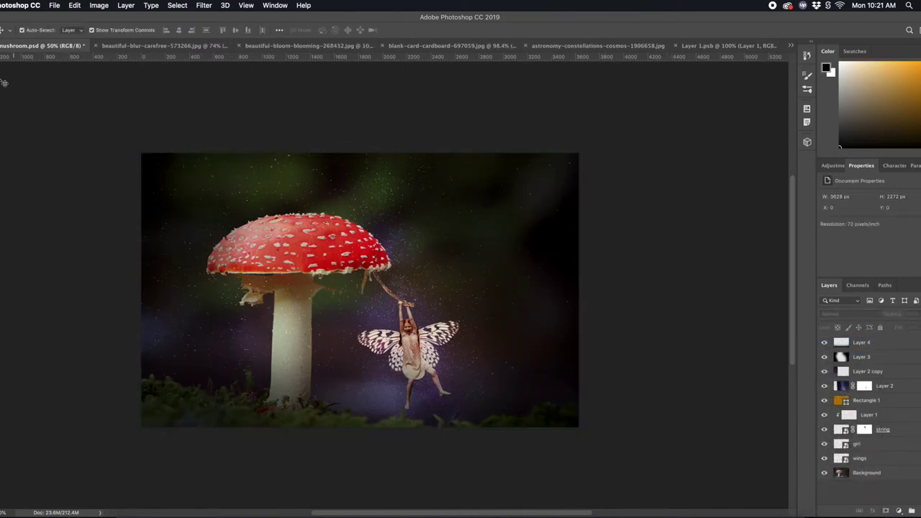
Zoom in on the fairy and select the string shading Layer 1.
{"action": "key", "text": "z"}
{"action": "left_click_drag", "start_coordinate": [414, 313], "coordinate": [427, 312]}
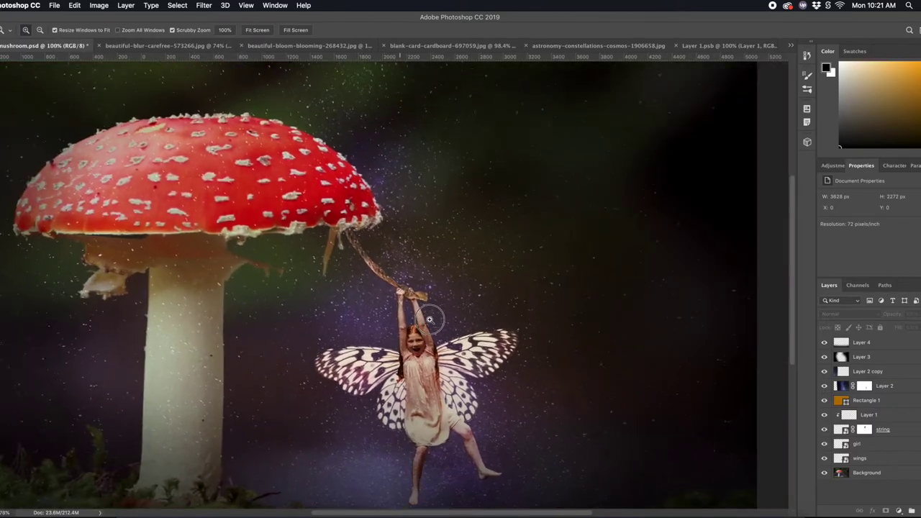
{"action": "key", "text": "v"}
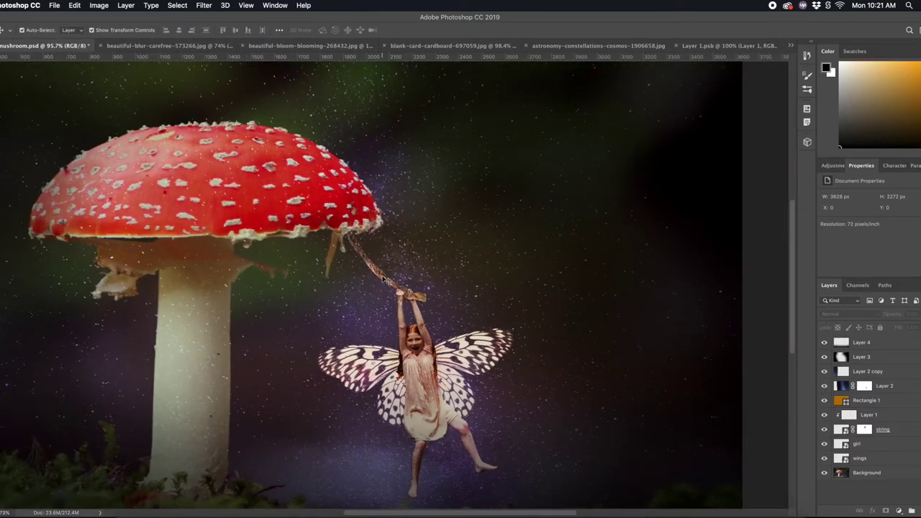
{"action": "left_click", "coordinate": [506, 305]}
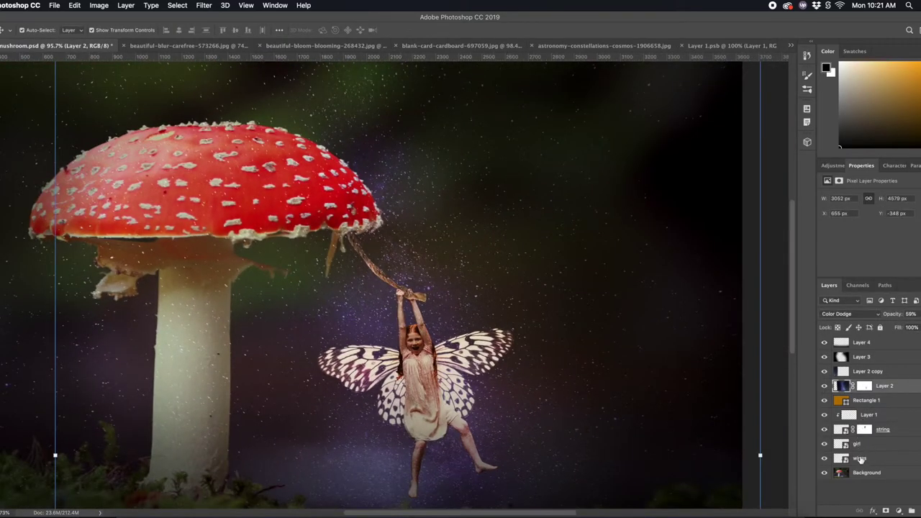
{"action": "left_click", "coordinate": [838, 429]}
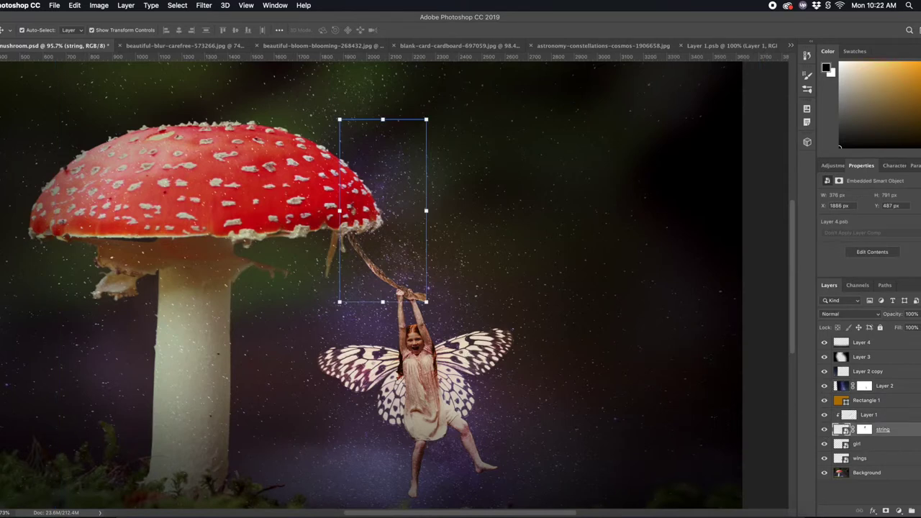
{"action": "left_click", "coordinate": [881, 416]}
{"action": "left_click", "coordinate": [845, 447]}
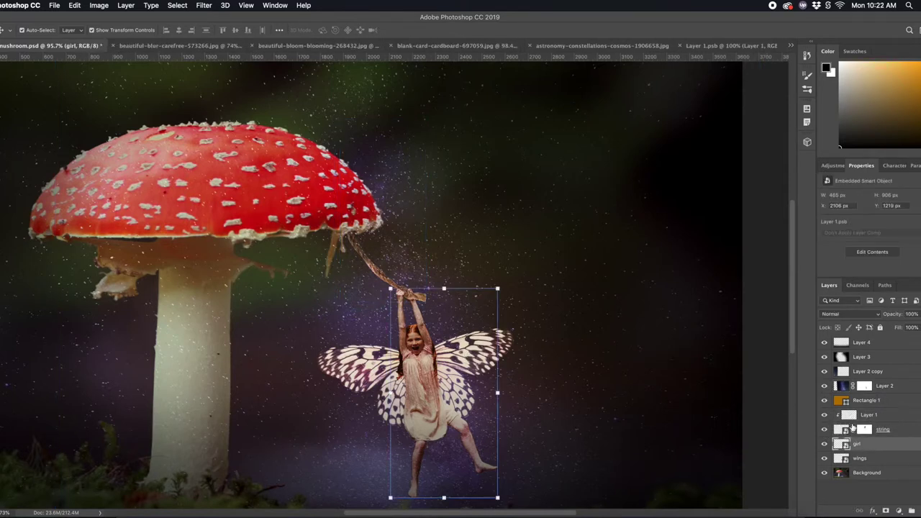
{"action": "left_click", "coordinate": [849, 418]}
Rotate the string shading about 19° and move it onto the string.
{"action": "key", "text": "ctrl+t"}
{"action": "left_click_drag", "start_coordinate": [438, 113], "coordinate": [454, 130]}
{"action": "left_click_drag", "start_coordinate": [399, 299], "coordinate": [416, 302]}
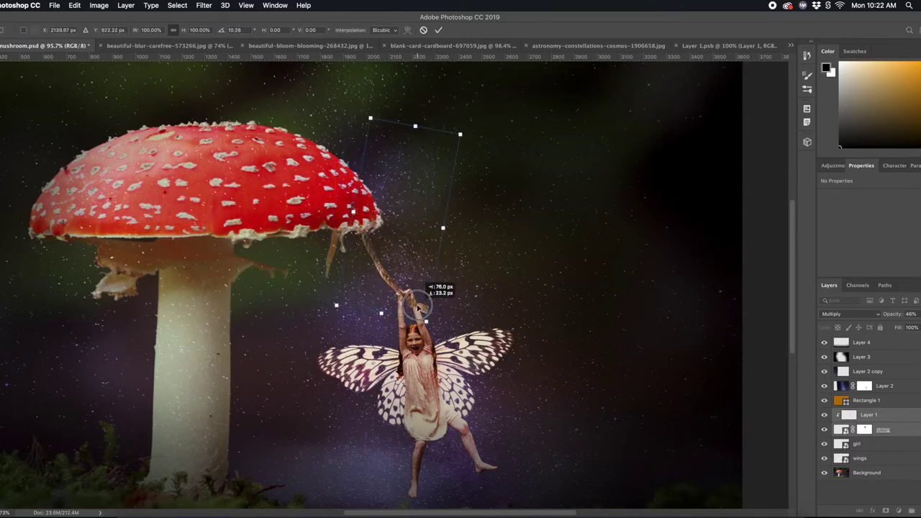
{"action": "left_click_drag", "start_coordinate": [416, 303], "coordinate": [410, 297]}
{"action": "left_click_drag", "start_coordinate": [472, 129], "coordinate": [480, 139]}
{"action": "left_click_drag", "start_coordinate": [376, 268], "coordinate": [392, 270]}
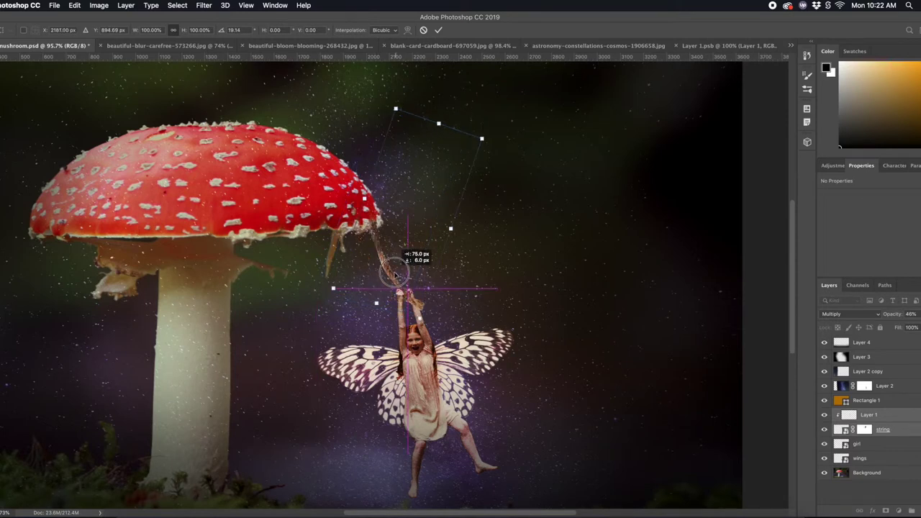
{"action": "left_click_drag", "start_coordinate": [392, 270], "coordinate": [392, 268]}
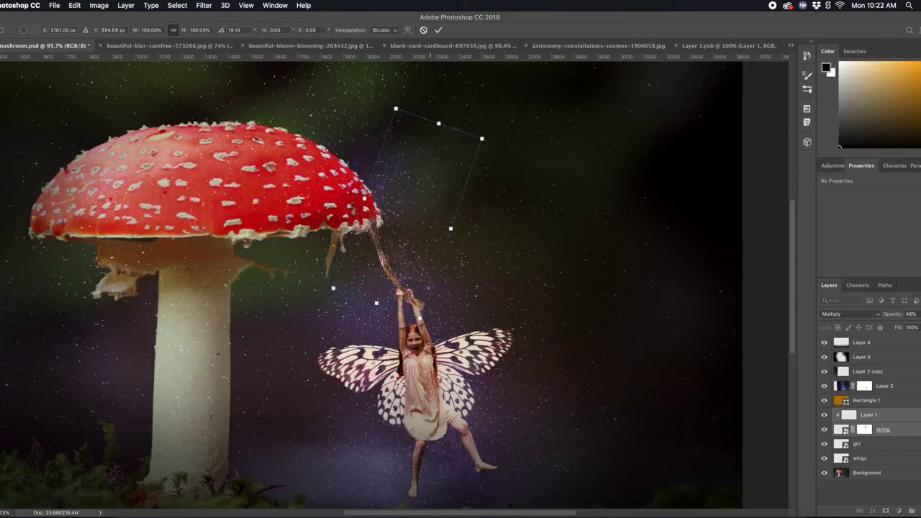
{"action": "key", "text": "Return"}
{"action": "left_click", "coordinate": [857, 445], "text": "ctrl"}
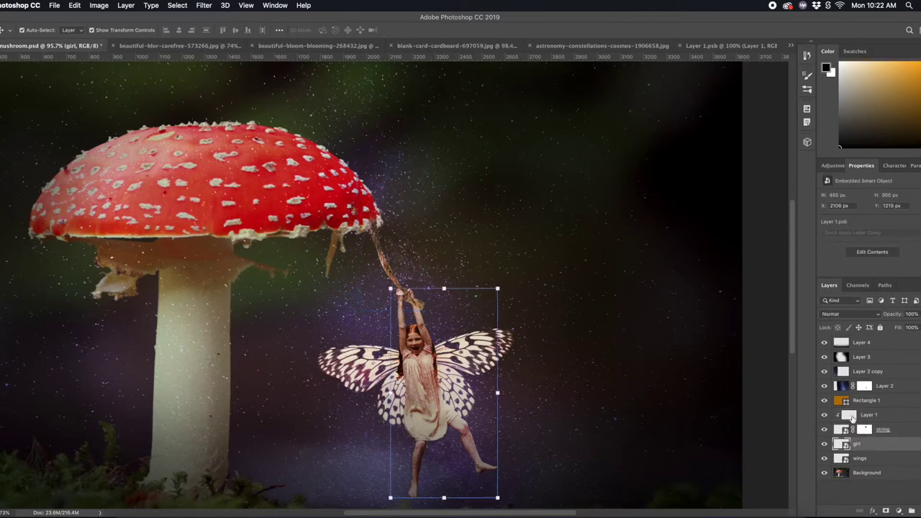
Shift the girl, wings and Layer 1 slightly left, then select the string layer's mask.
{"action": "left_click", "coordinate": [848, 458], "text": "ctrl"}
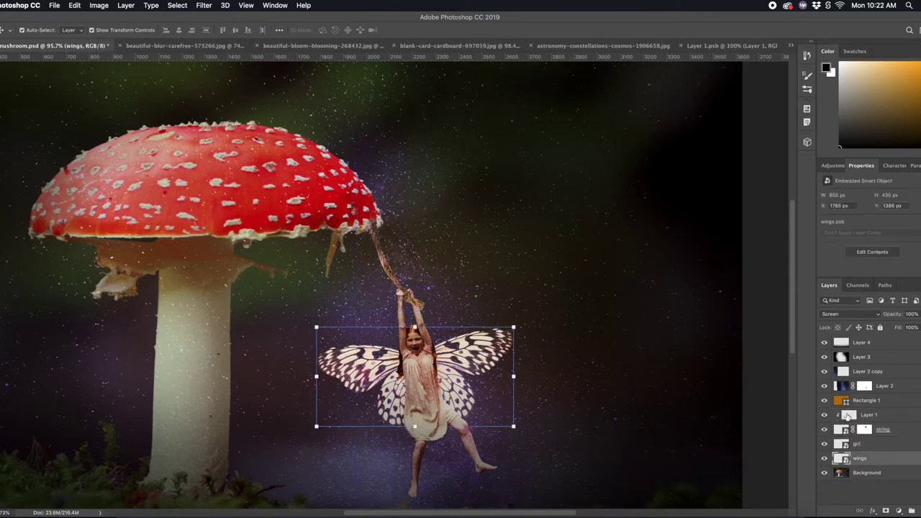
{"action": "left_click_drag", "start_coordinate": [417, 359], "coordinate": [392, 364]}
{"action": "left_click", "coordinate": [877, 378]}
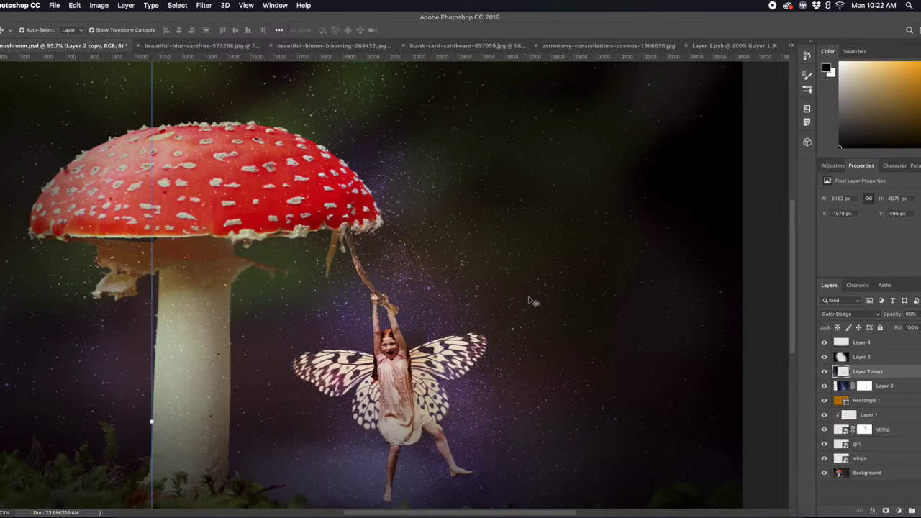
{"action": "left_click", "coordinate": [864, 386]}
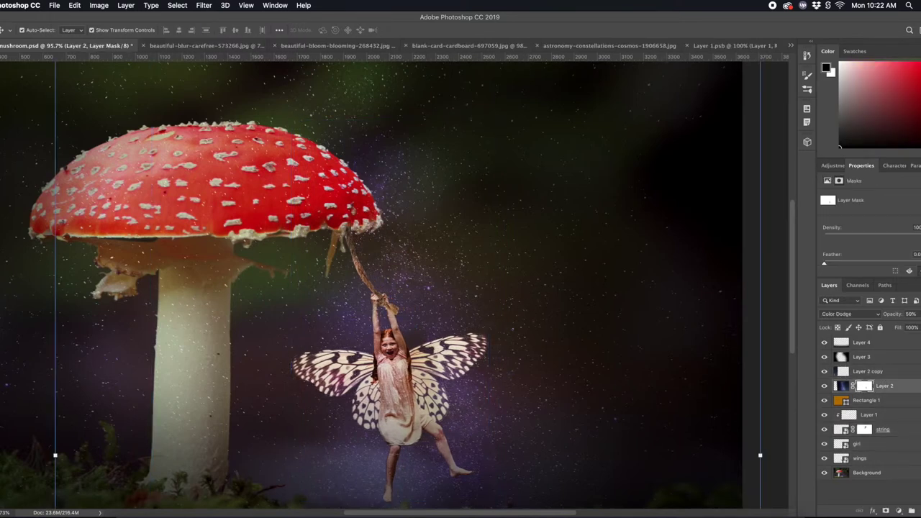
{"action": "key", "text": "b"}
{"action": "left_click", "coordinate": [35, 30]}
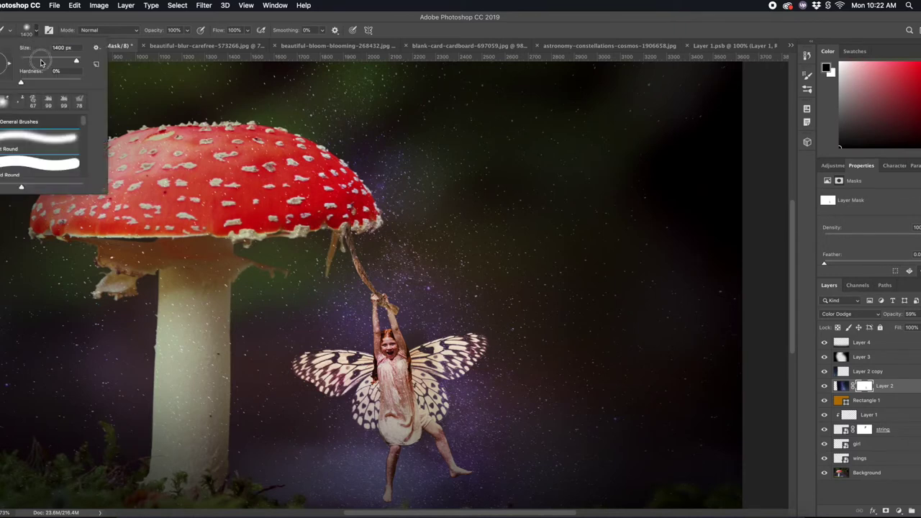
{"action": "key", "text": "Return"}
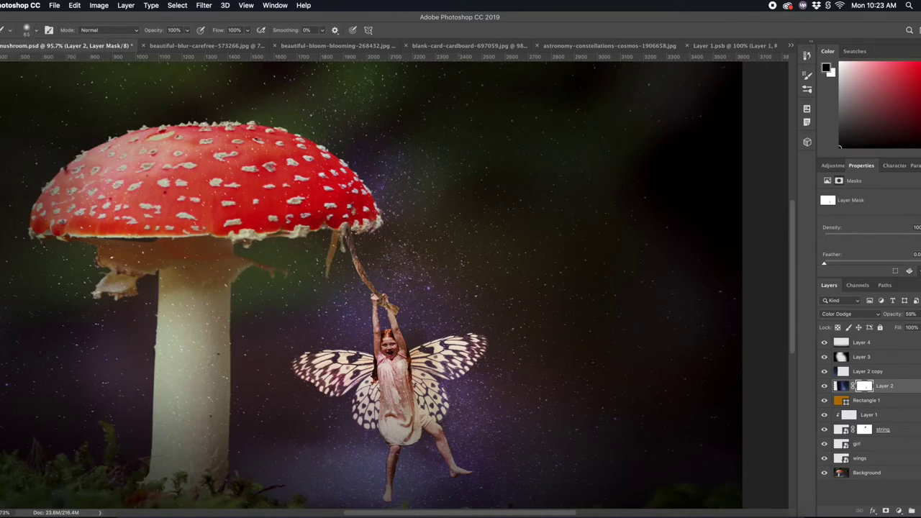
{"action": "key", "text": "e"}
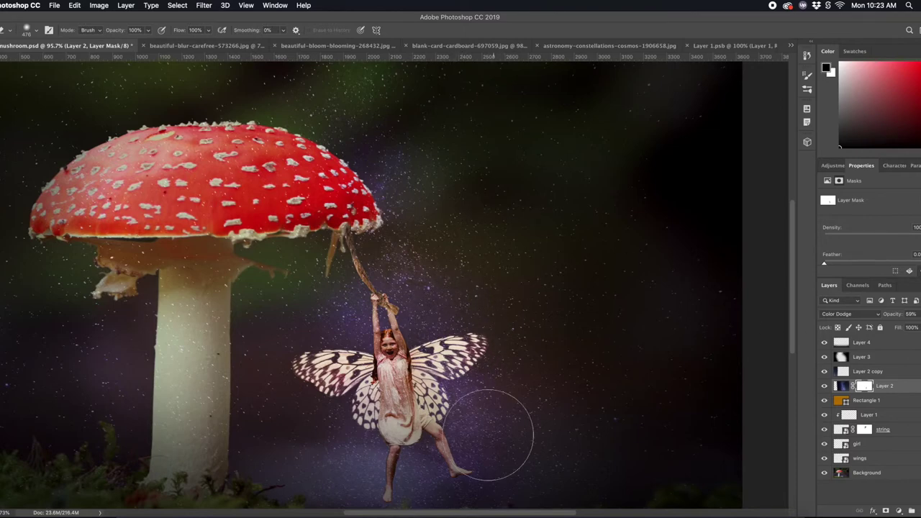
{"action": "left_click", "coordinate": [860, 430]}
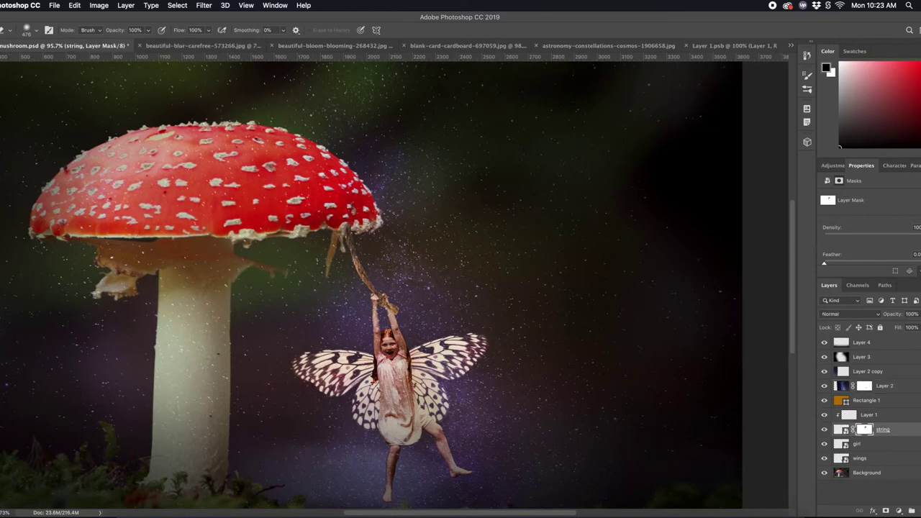
Zoom in on the rope and hands and lower the rope layer's opacity to see through it.
{"action": "key", "text": "z"}
{"action": "left_click", "coordinate": [387, 300]}
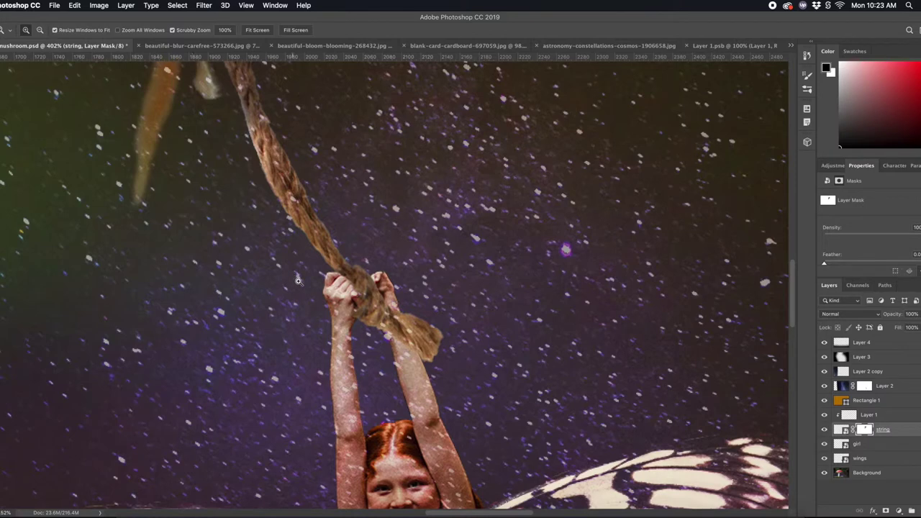
{"action": "key", "text": "b"}
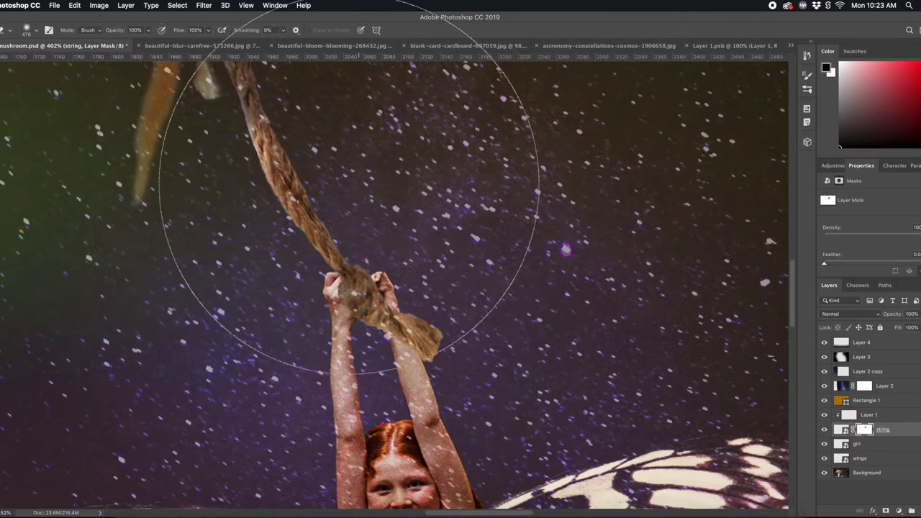
{"action": "left_click_drag", "start_coordinate": [893, 314], "coordinate": [869, 322]}
{"action": "key", "text": "b"}
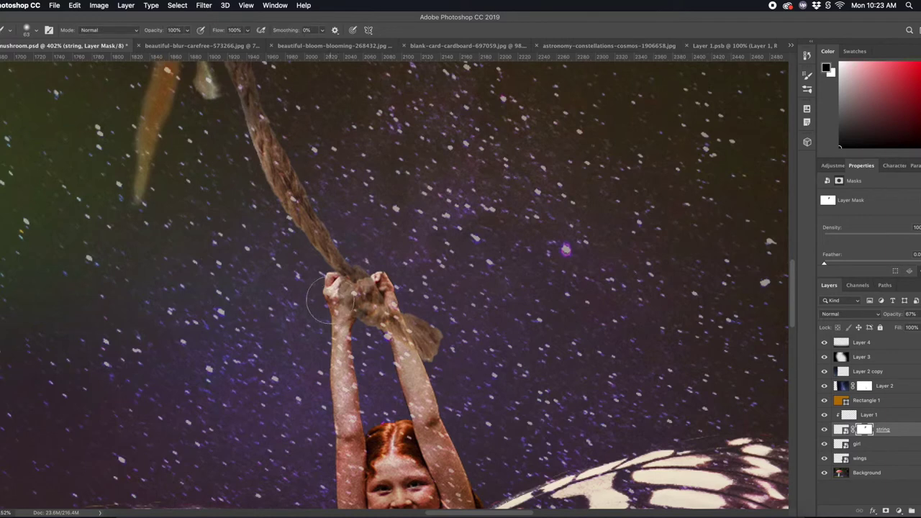
{"action": "key", "text": "ctrl+z"}
{"action": "key", "text": "ctrl+z"}
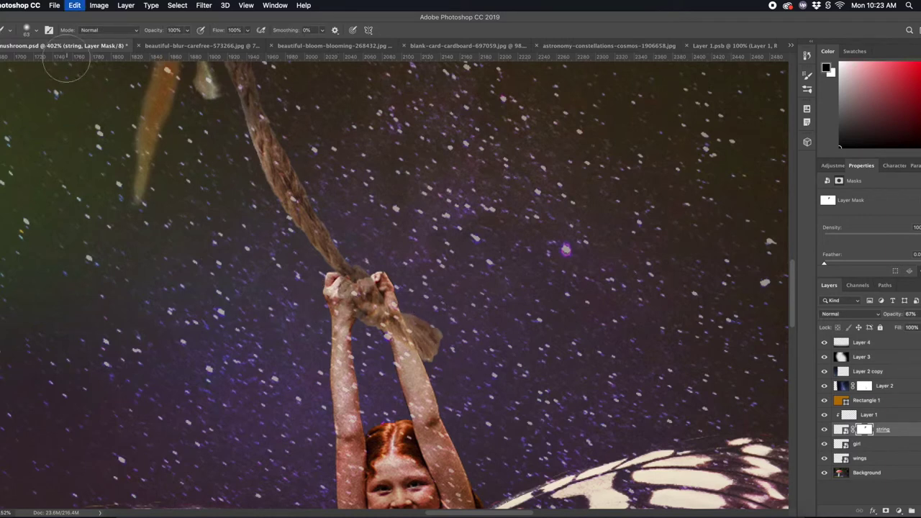
Mask the rope with 28 px, then 19 px black brushes so the fingers wrap over it.
{"action": "left_click", "coordinate": [29, 30]}
{"action": "key", "text": "Return"}
{"action": "left_click_drag", "start_coordinate": [349, 293], "coordinate": [357, 313]}
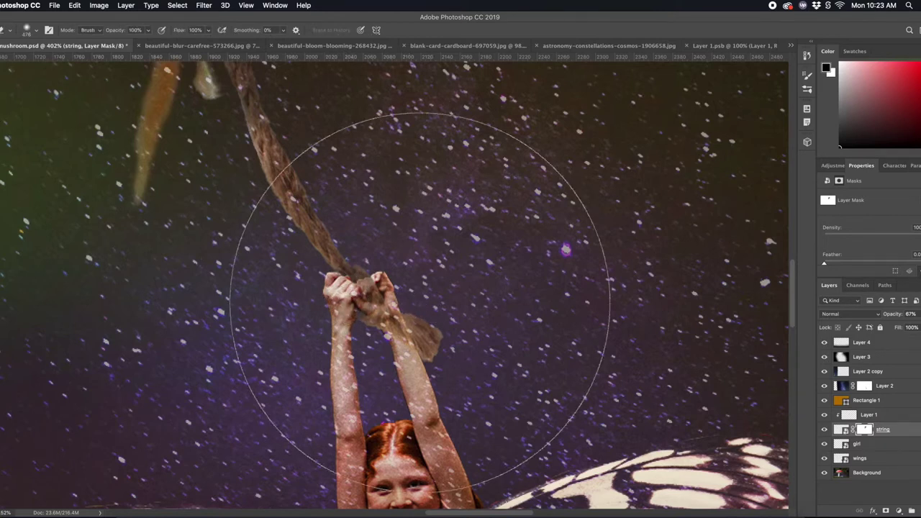
{"action": "left_click", "coordinate": [29, 30]}
{"action": "left_click", "coordinate": [21, 61]}
{"action": "key", "text": "Return"}
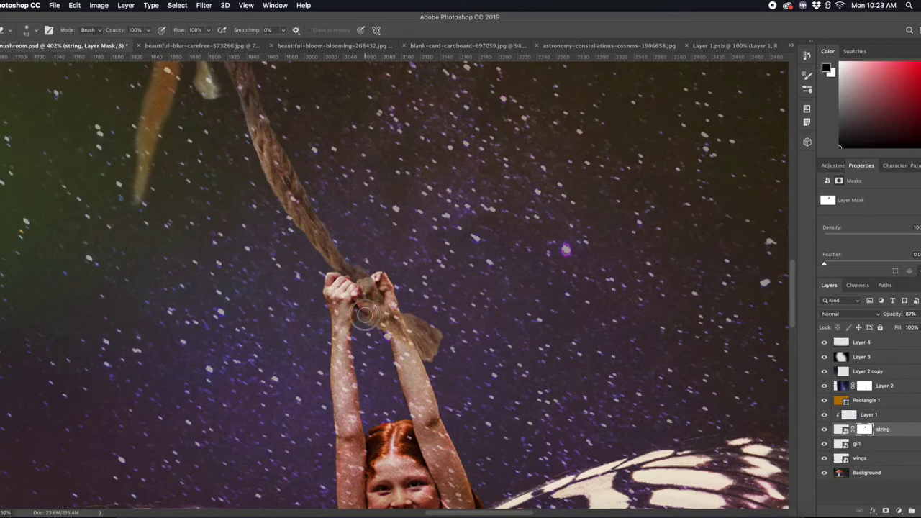
{"action": "left_click_drag", "start_coordinate": [362, 295], "coordinate": [359, 272]}
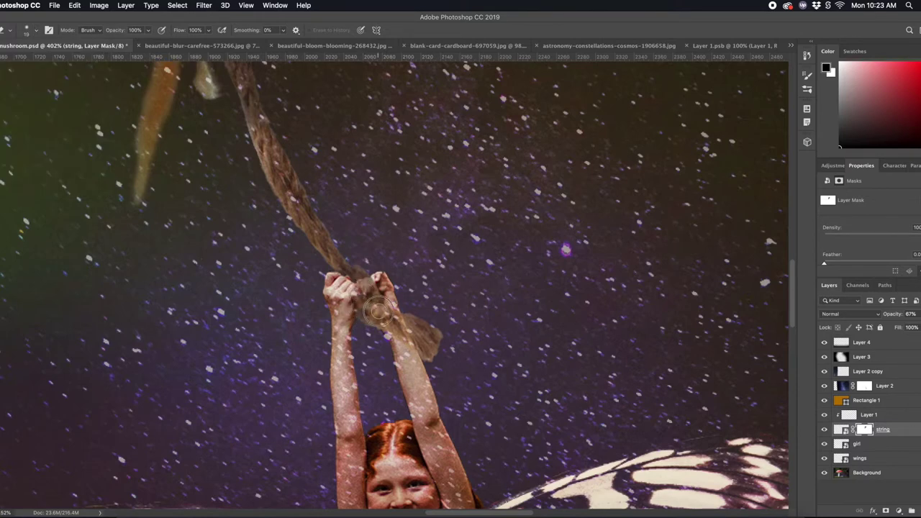
Mask the rope's top end so it tucks behind the mushroom cap's frilled edge.
{"action": "left_click_drag", "start_coordinate": [892, 314], "coordinate": [918, 315]}
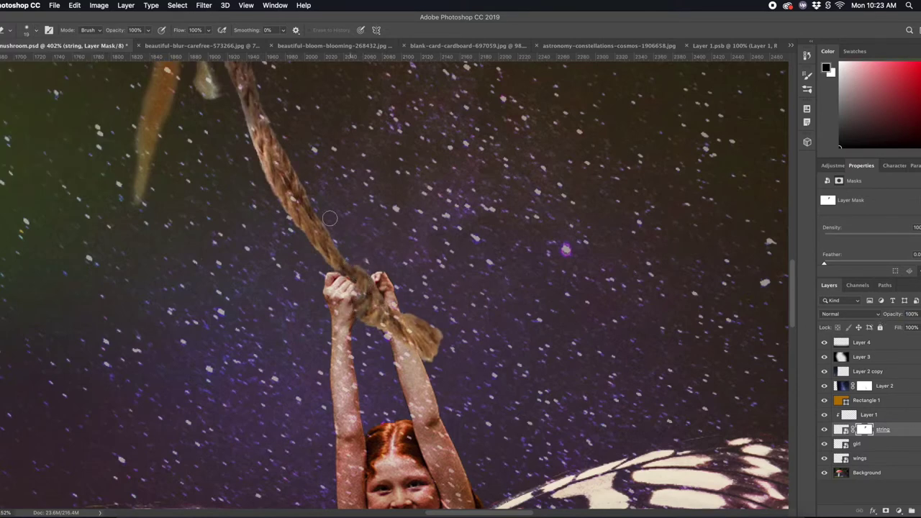
{"action": "scroll", "coordinate": [228, 310], "scroll_direction": "up", "scroll_amount": 5}
{"action": "scroll", "coordinate": [229, 310], "scroll_direction": "up", "scroll_amount": 5}
{"action": "mouse_move", "coordinate": [228, 310]}
{"action": "left_mouse_down"}
{"action": "mouse_move", "coordinate": [213, 311]}
{"action": "mouse_move", "coordinate": [220, 263]}
{"action": "left_mouse_up"}
{"action": "key", "text": "b"}
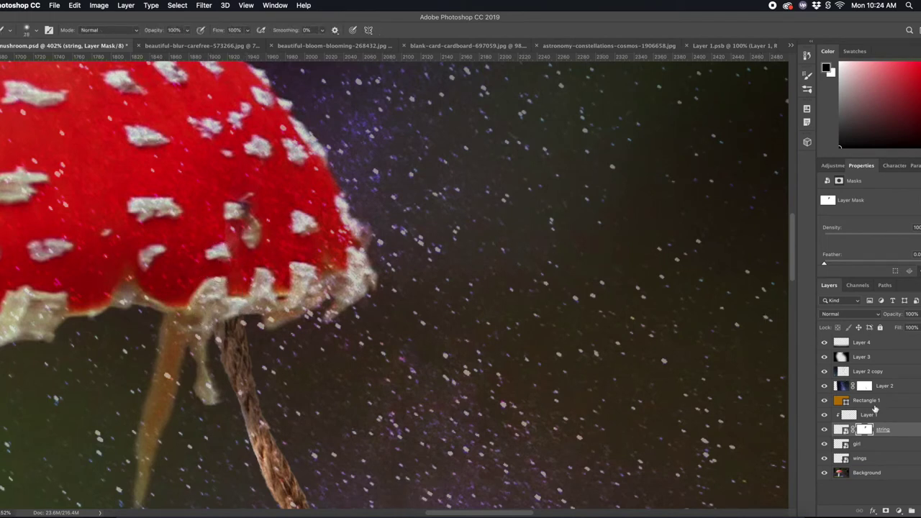
Add a new layer beneath Layer 1 and paint a dark shadow down the rope under the cap.
{"action": "left_click", "coordinate": [862, 415]}
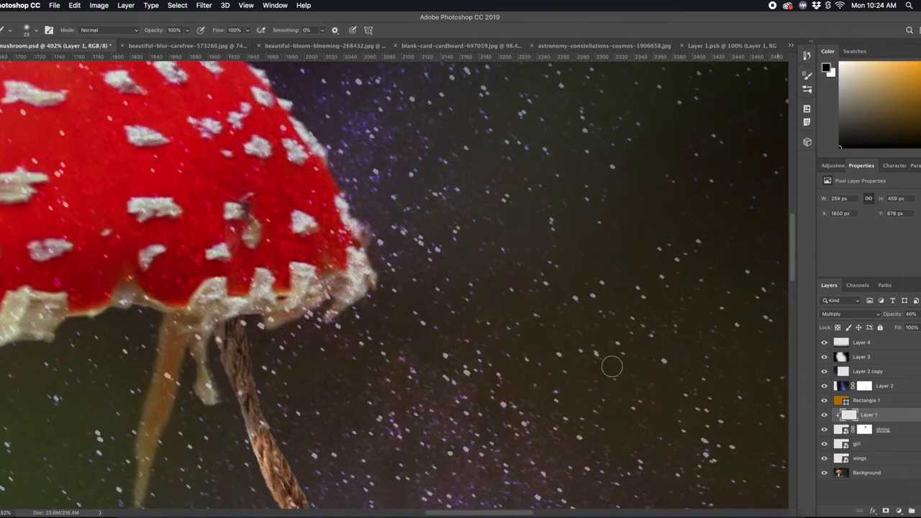
{"action": "left_click", "coordinate": [898, 510], "text": "ctrl"}
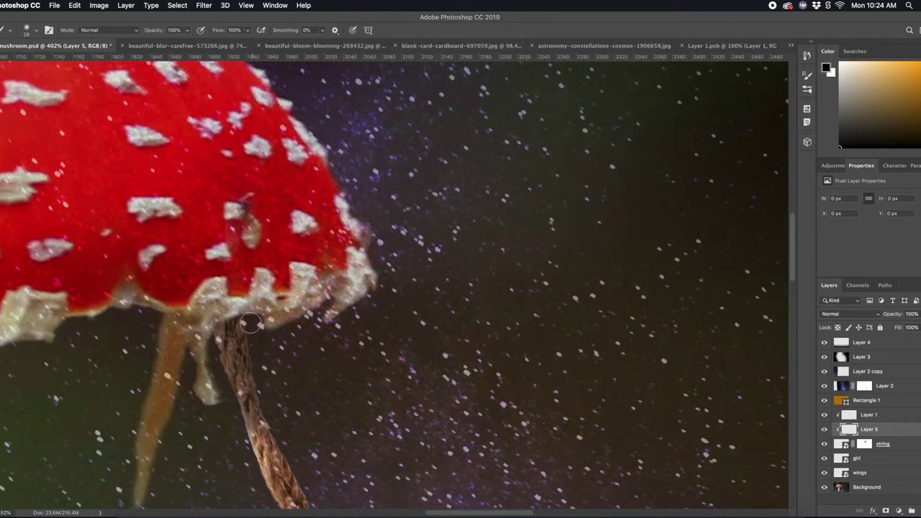
{"action": "mouse_move", "coordinate": [223, 331]}
{"action": "left_mouse_down"}
{"action": "mouse_move", "coordinate": [232, 325]}
{"action": "mouse_move", "coordinate": [252, 408]}
{"action": "left_mouse_up"}
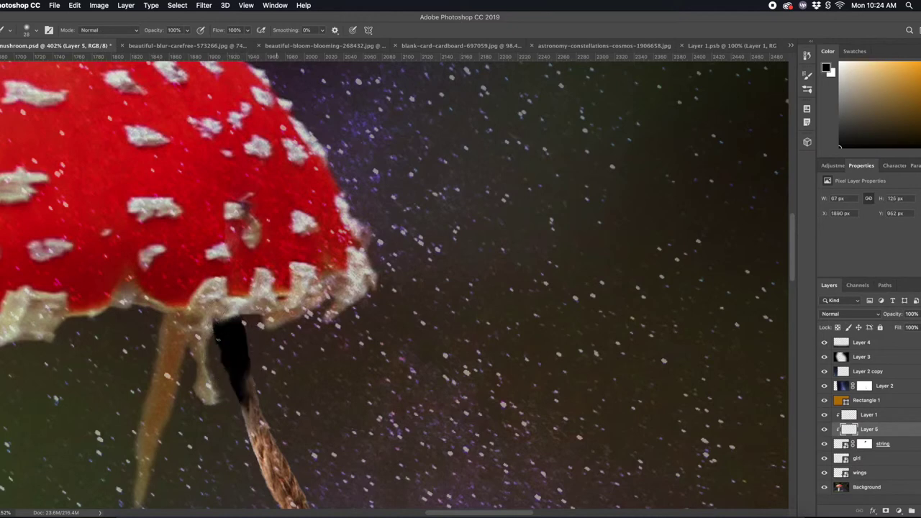
{"action": "left_click_drag", "start_coordinate": [892, 315], "coordinate": [804, 331]}
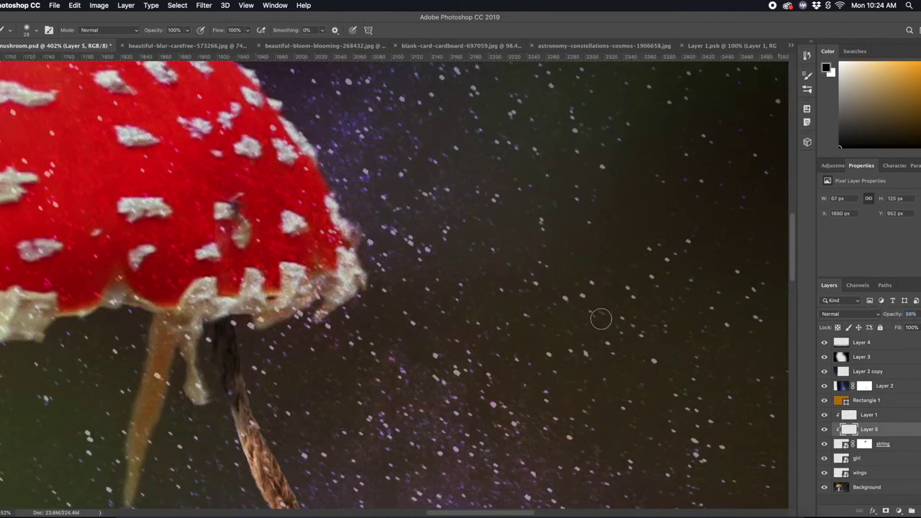
Set the shadow layer to 44% opacity and fit the whole image on screen.
{"action": "key", "text": "z"}
{"action": "key", "text": "ctrl+1"}
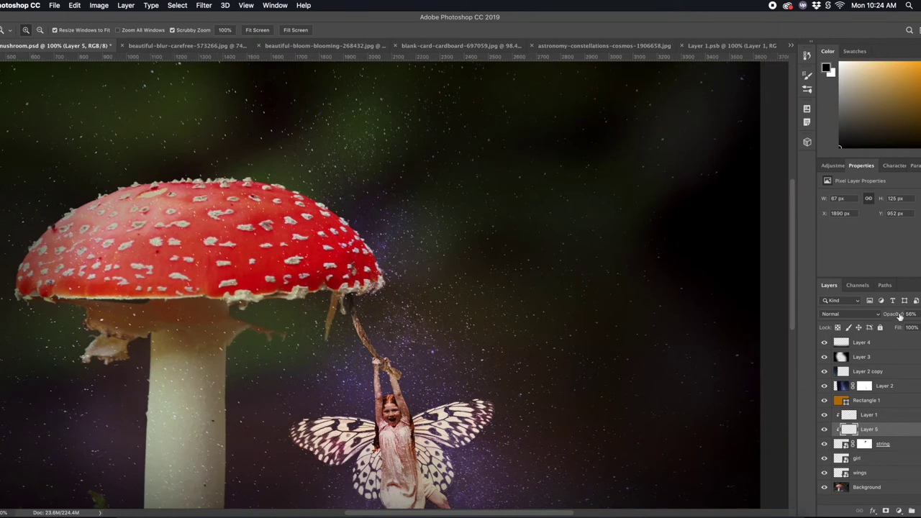
{"action": "left_click_drag", "start_coordinate": [899, 317], "coordinate": [891, 317]}
{"action": "scroll", "coordinate": [478, 311], "scroll_direction": "down", "scroll_amount": 1}
{"action": "scroll", "coordinate": [360, 402], "scroll_direction": "down", "scroll_amount": 4}
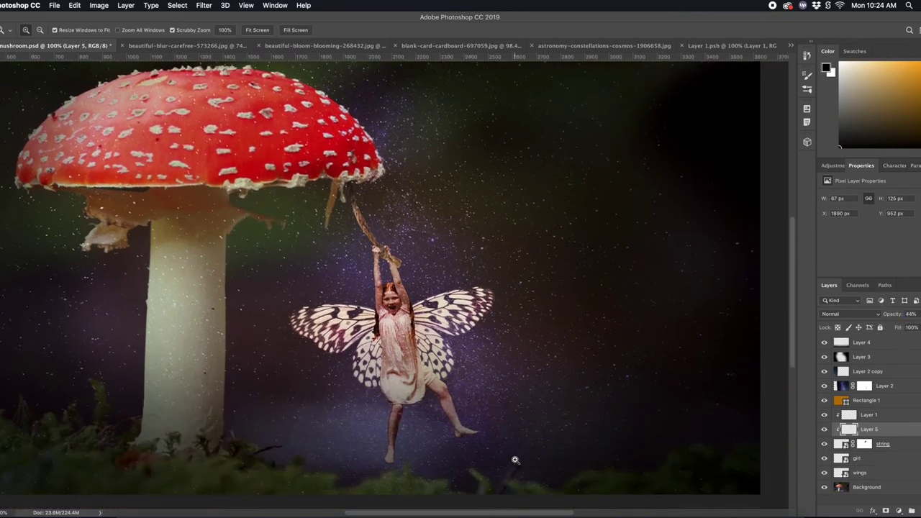
{"action": "key", "text": "ctrl+0"}
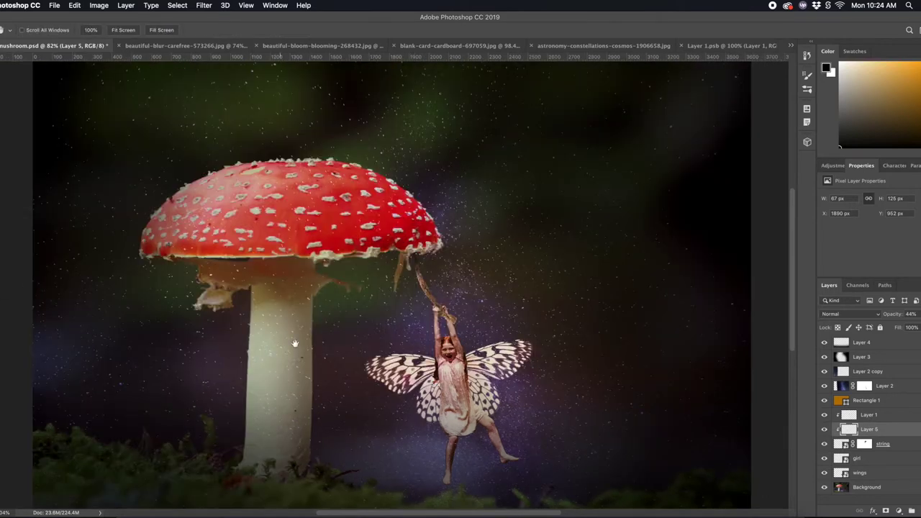
Set the wings layer to 65% opacity, trying Overlay before settling on Multiply blending.
{"action": "left_click", "coordinate": [867, 474]}
{"action": "left_click", "coordinate": [864, 316]}
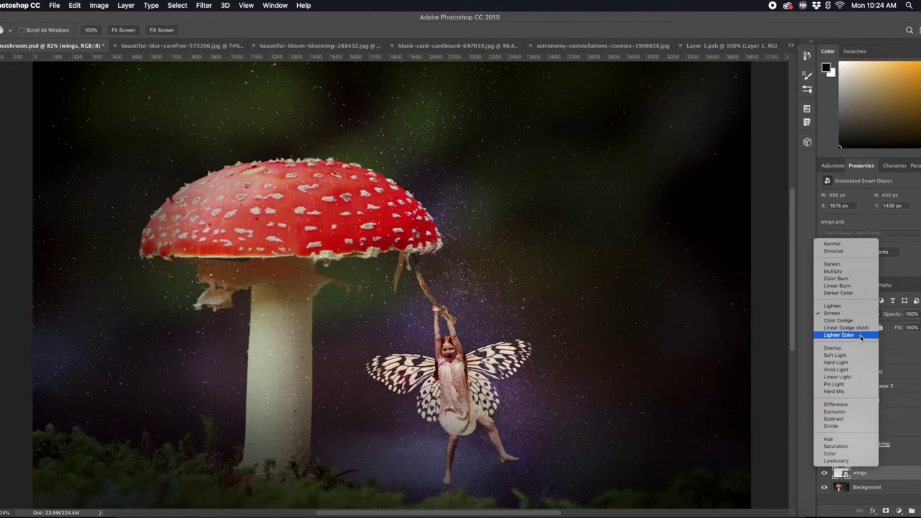
{"action": "left_click", "coordinate": [858, 349]}
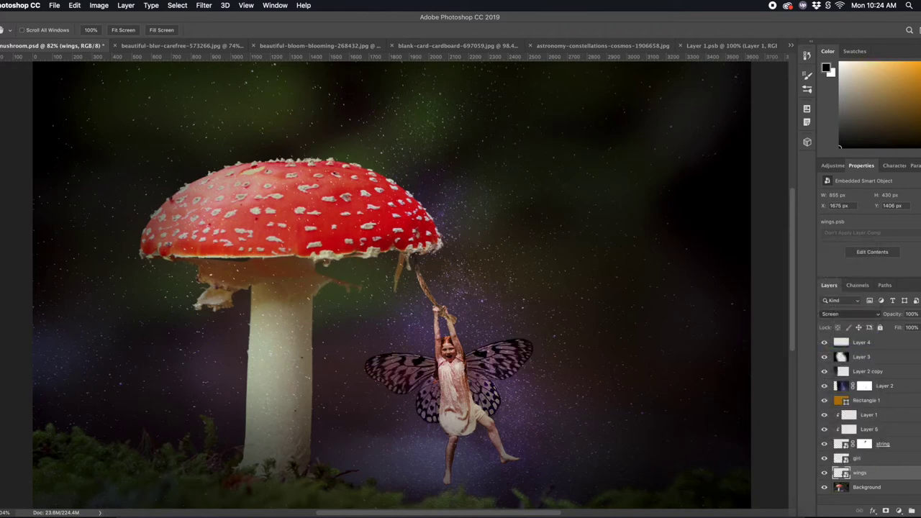
{"action": "left_click_drag", "start_coordinate": [892, 314], "coordinate": [877, 317]}
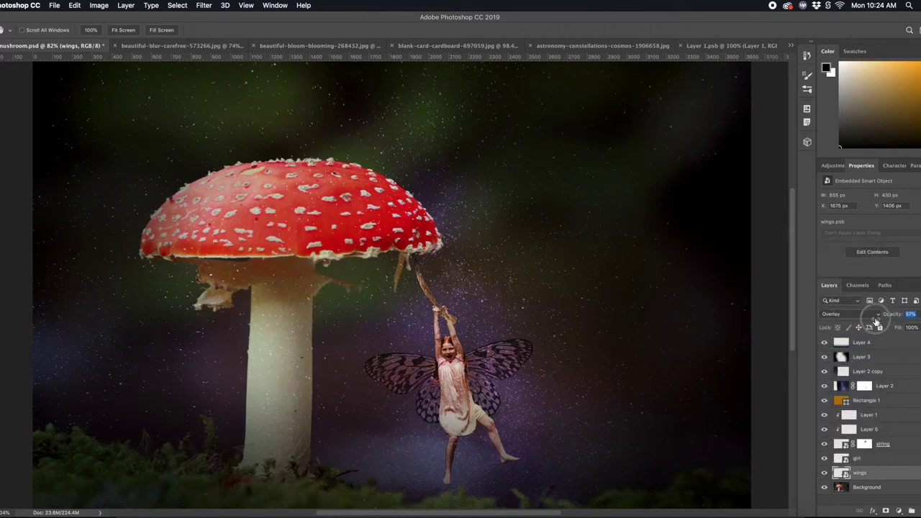
{"action": "left_click_drag", "start_coordinate": [876, 321], "coordinate": [880, 325]}
{"action": "type", "text": "65"}
{"action": "key", "text": "Return"}
{"action": "left_click", "coordinate": [838, 313]}
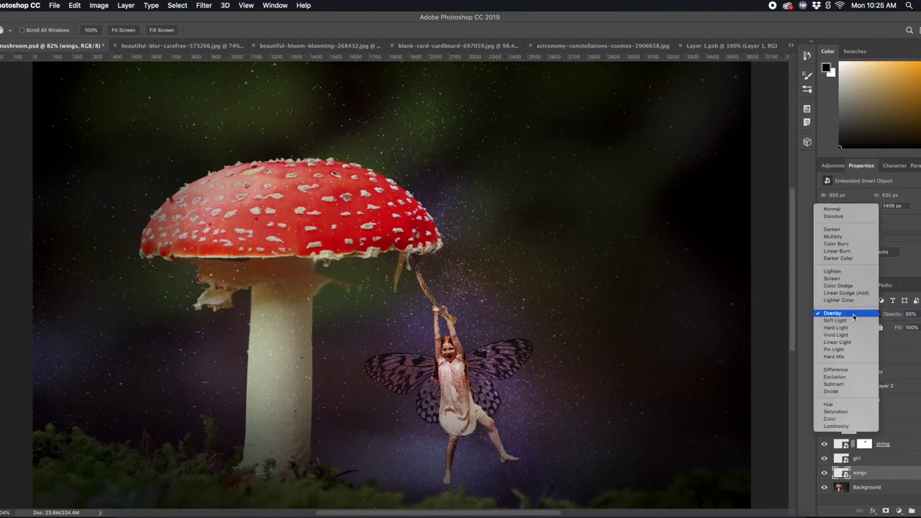
{"action": "left_click", "coordinate": [847, 237]}
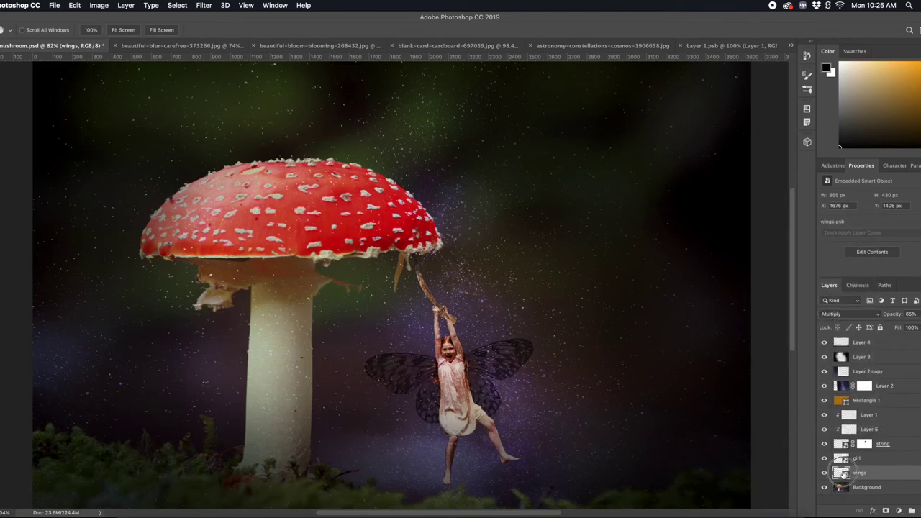
Open the wings smart object and raise the Levels black input to 41.
{"action": "double_click", "coordinate": [842, 473]}
{"action": "key", "text": "ctrl+l"}
{"action": "left_click_drag", "start_coordinate": [64, 267], "coordinate": [83, 267]}
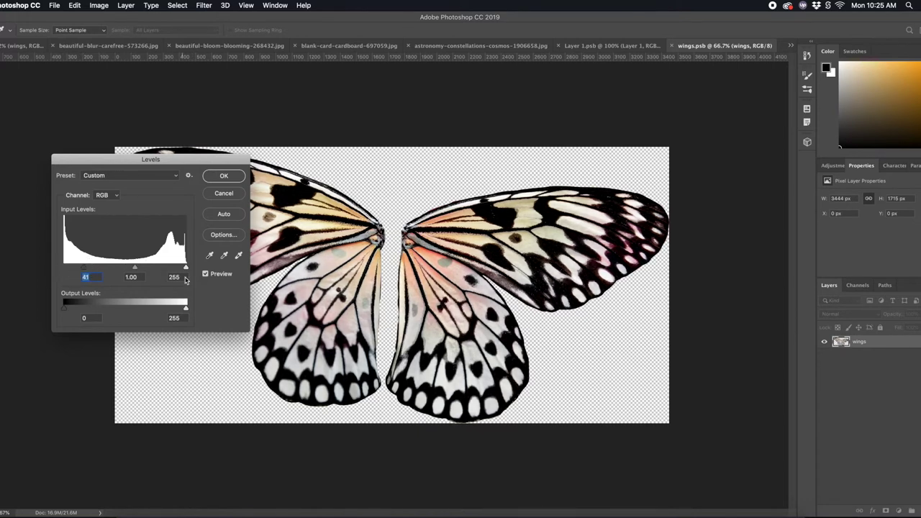
Tweak the wings' Levels midtones, apply the adjustment, and return to mushroom.psd.
{"action": "left_click_drag", "start_coordinate": [136, 267], "coordinate": [128, 268]}
{"action": "left_click", "coordinate": [224, 176]}
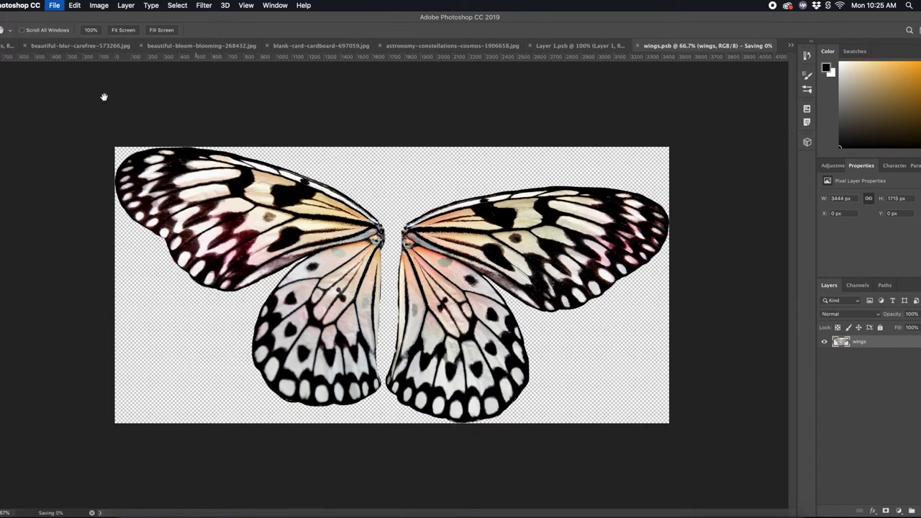
{"action": "left_click", "coordinate": [790, 46]}
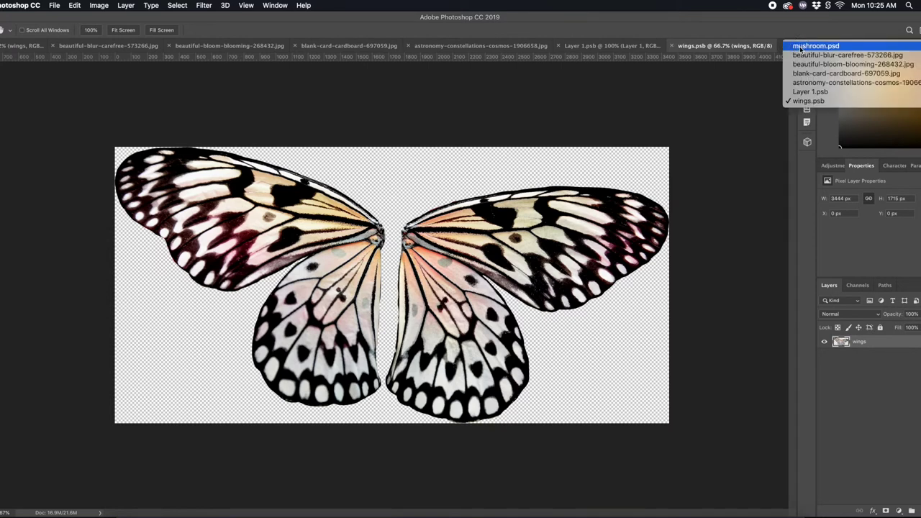
{"action": "left_click", "coordinate": [809, 36]}
Blend the wings layer in Overlay at 100% opacity.
{"action": "left_click", "coordinate": [853, 314]}
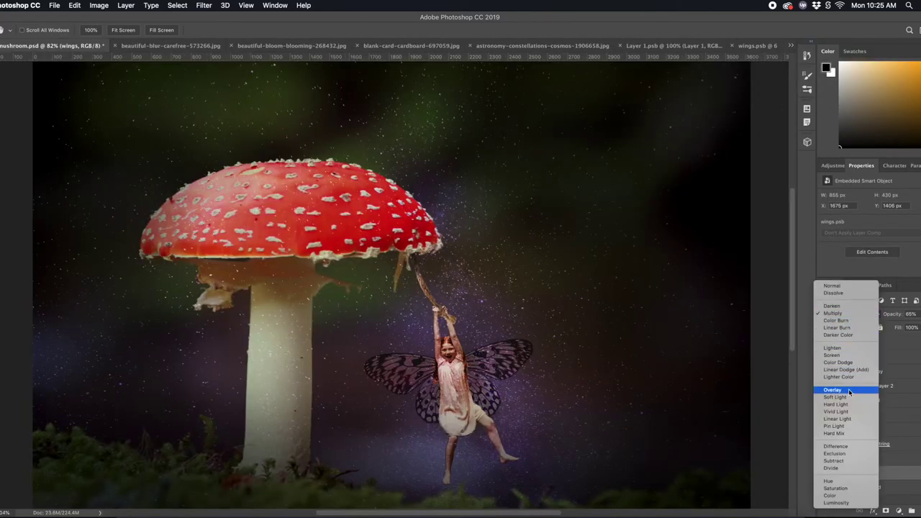
{"action": "left_click", "coordinate": [849, 390]}
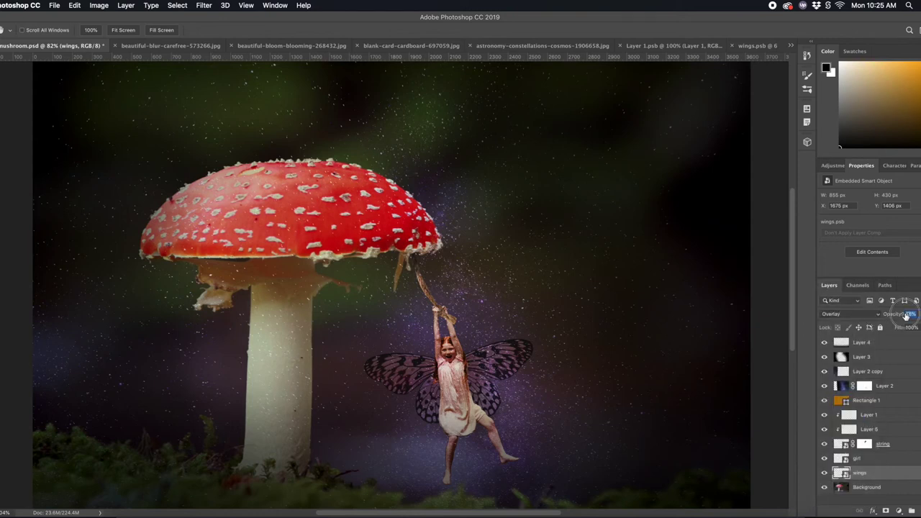
{"action": "key", "text": "0"}
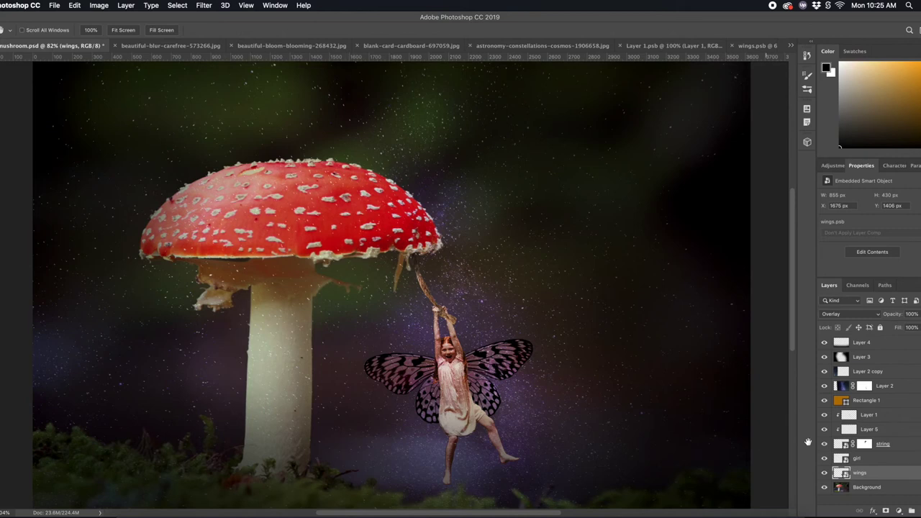
{"action": "left_click", "coordinate": [853, 459]}
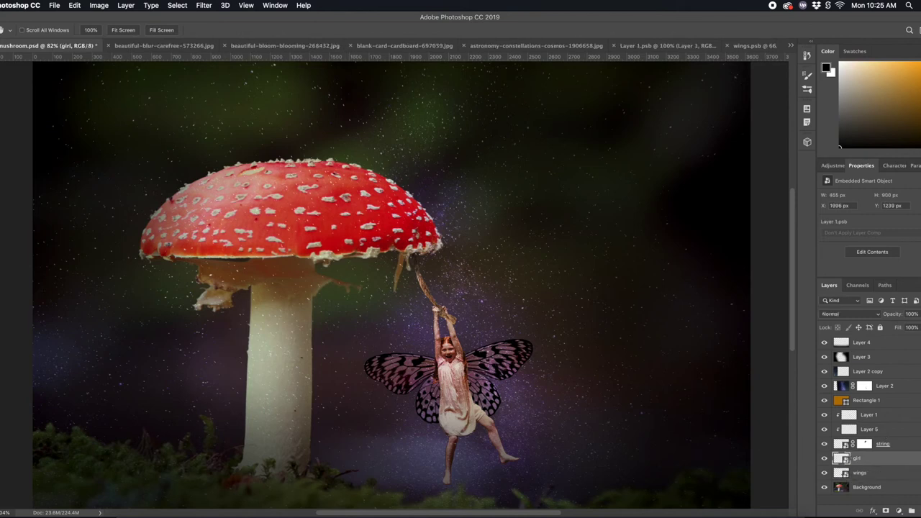